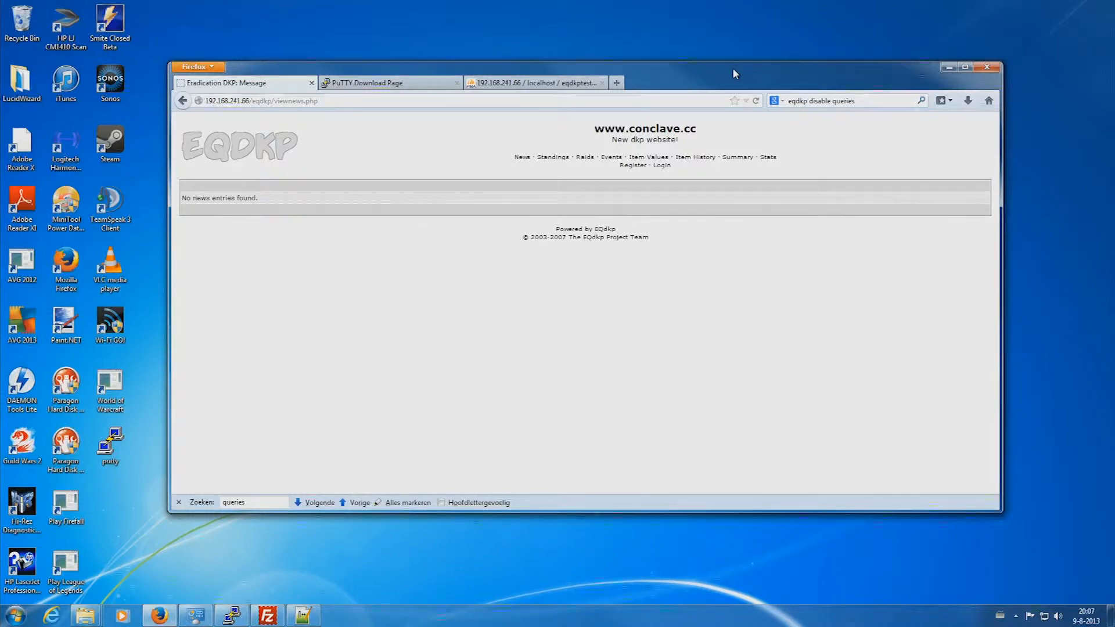
- Go to the EQdkp login page, where the saved username and password are pre-filled
click(662, 166)
- Log in as administrator and open MorgDKP2's Export Standings page from the admin sidebar
click(556, 245)
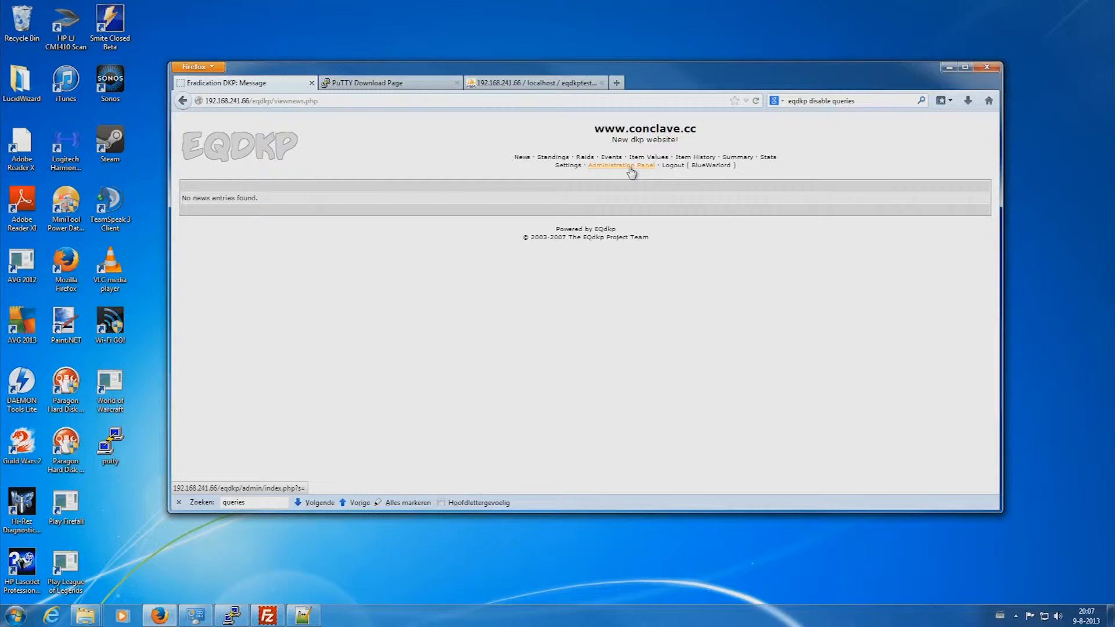
click(630, 167)
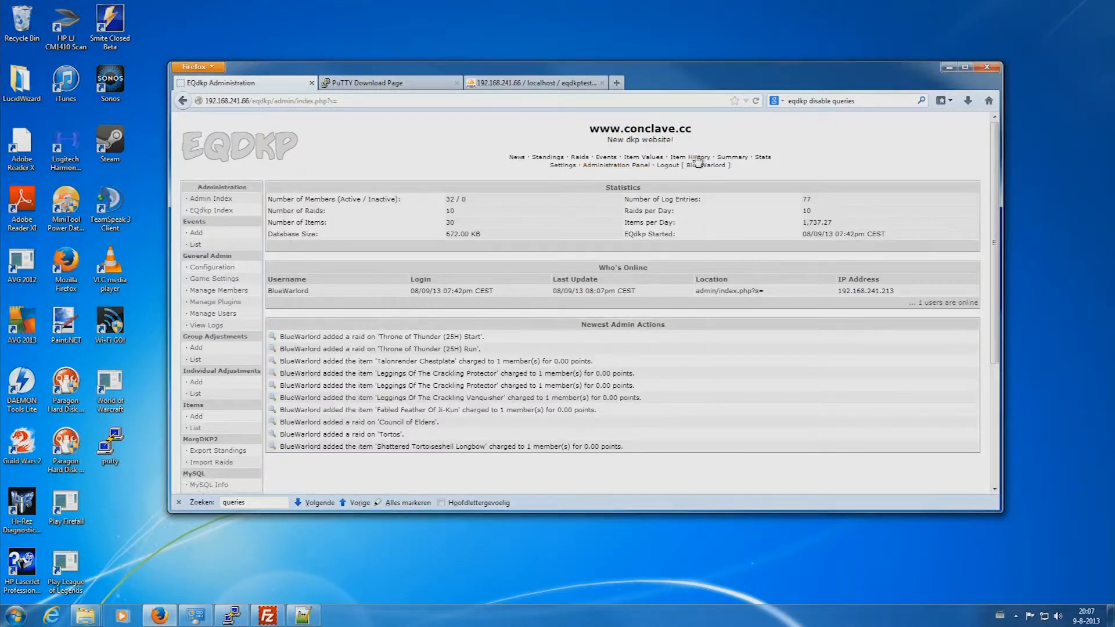
scroll(227, 360, down, 4)
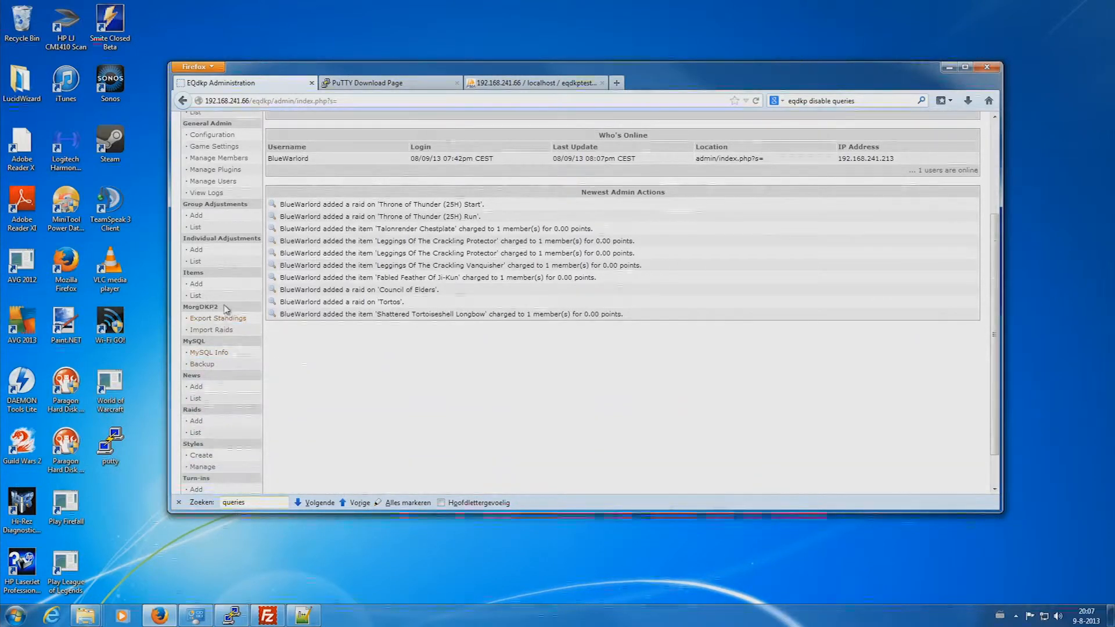
drag(219, 307, 199, 308)
click(306, 341)
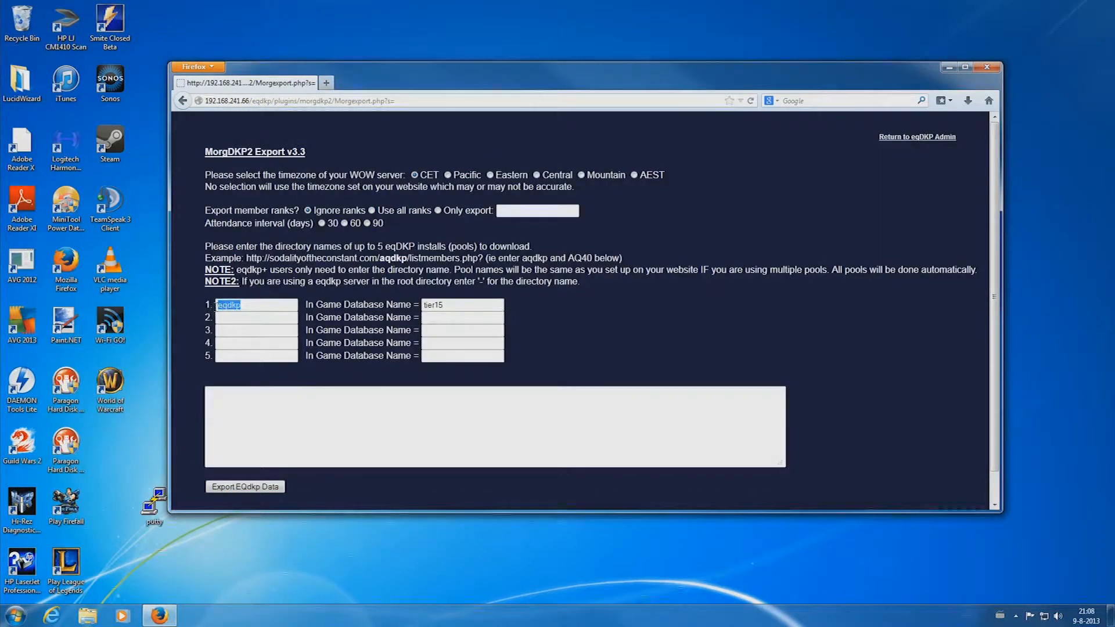
click(247, 305)
double_click(232, 304)
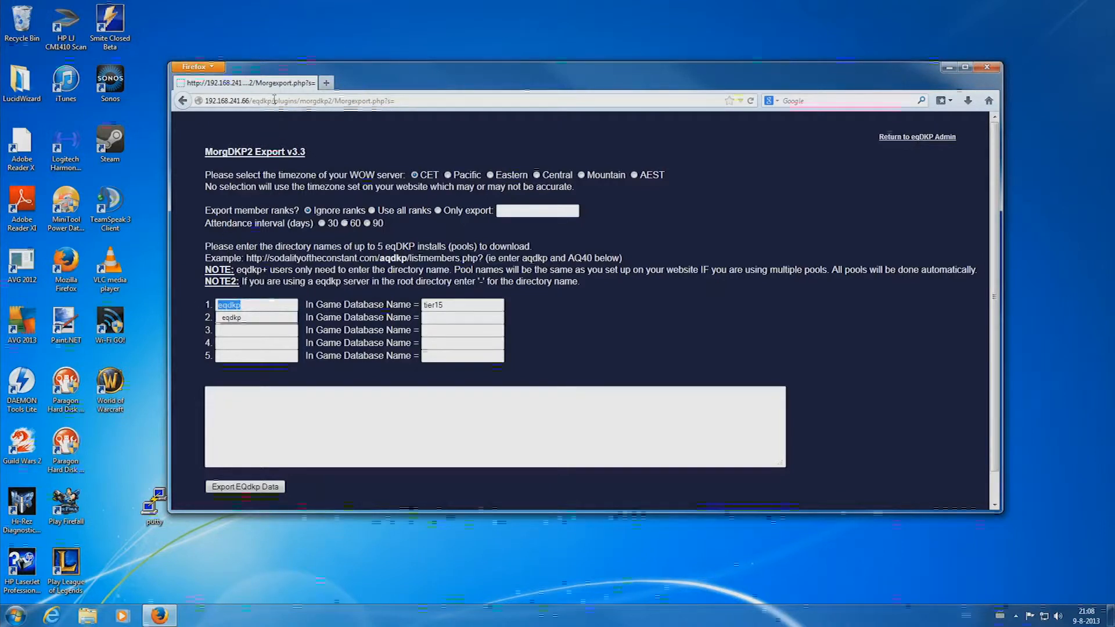
drag(273, 100, 256, 102)
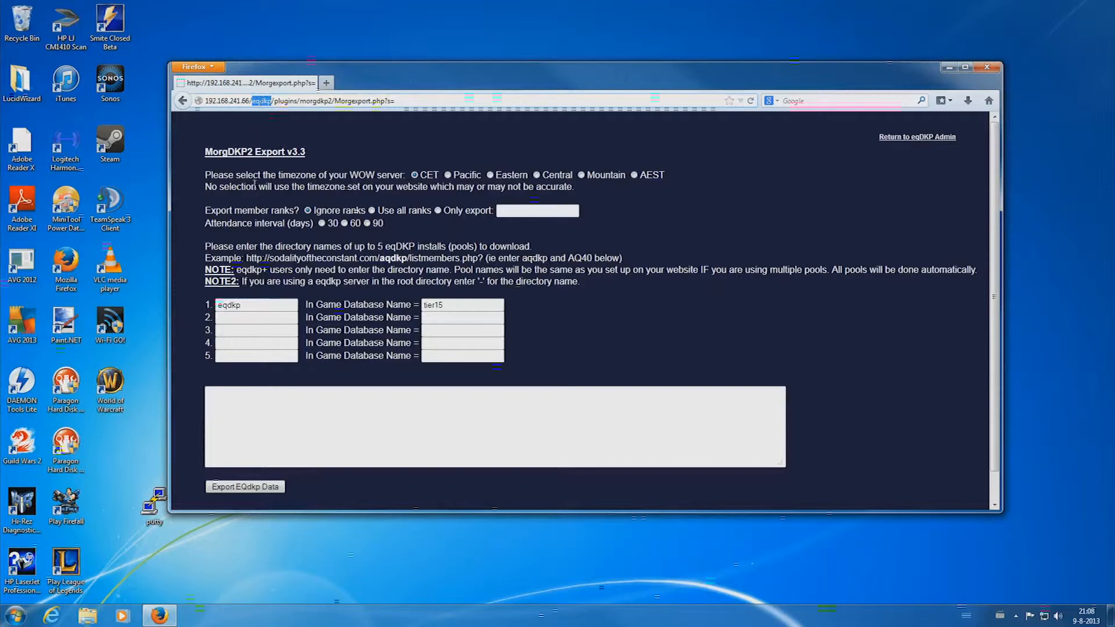
drag(246, 305, 219, 306)
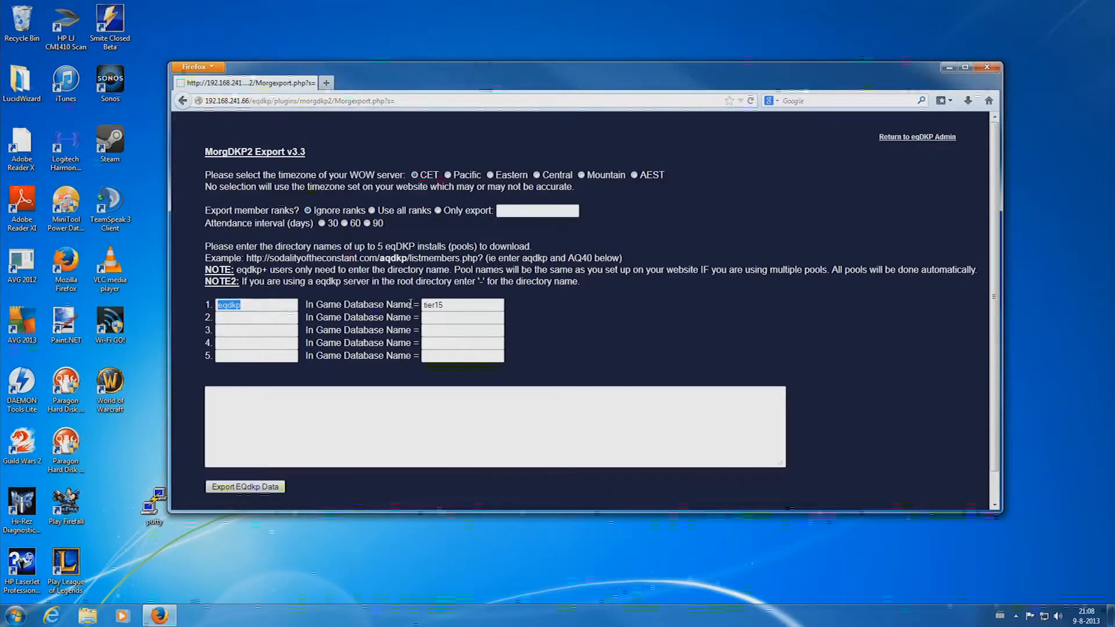
drag(454, 305, 409, 311)
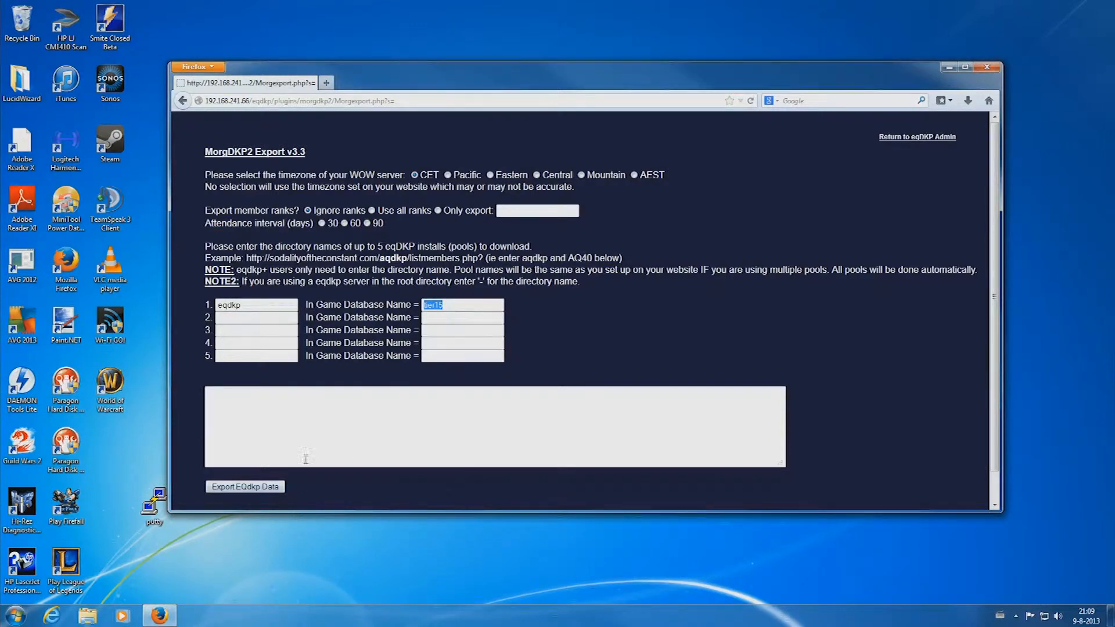
- Generate the MorgDKP2 export data and look through the exported text
click(263, 491)
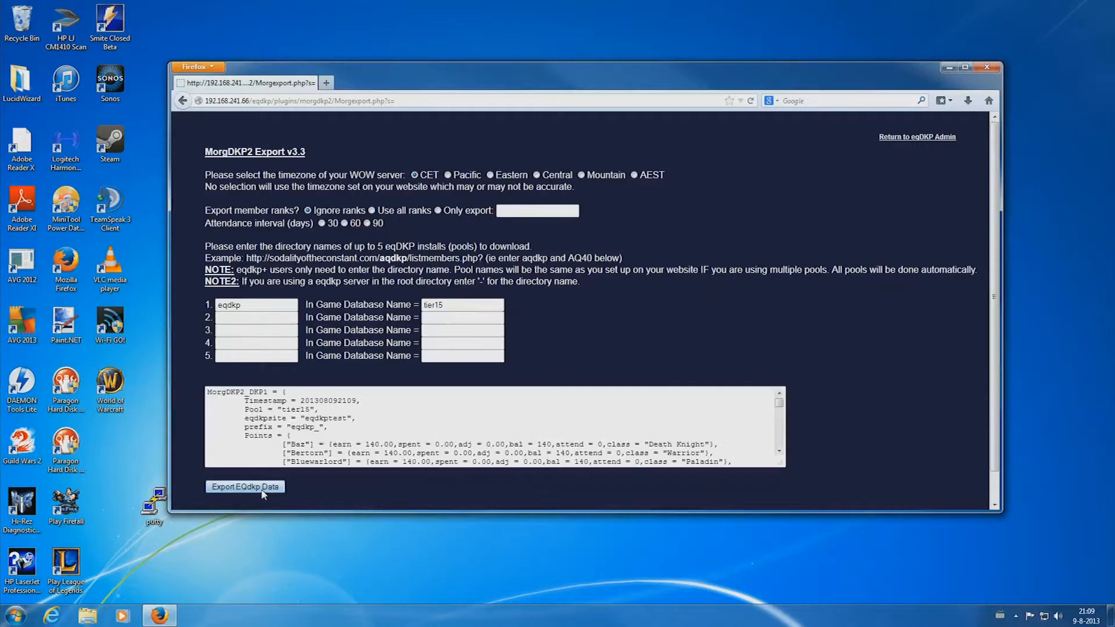
click(311, 418)
key(ctrl+a)
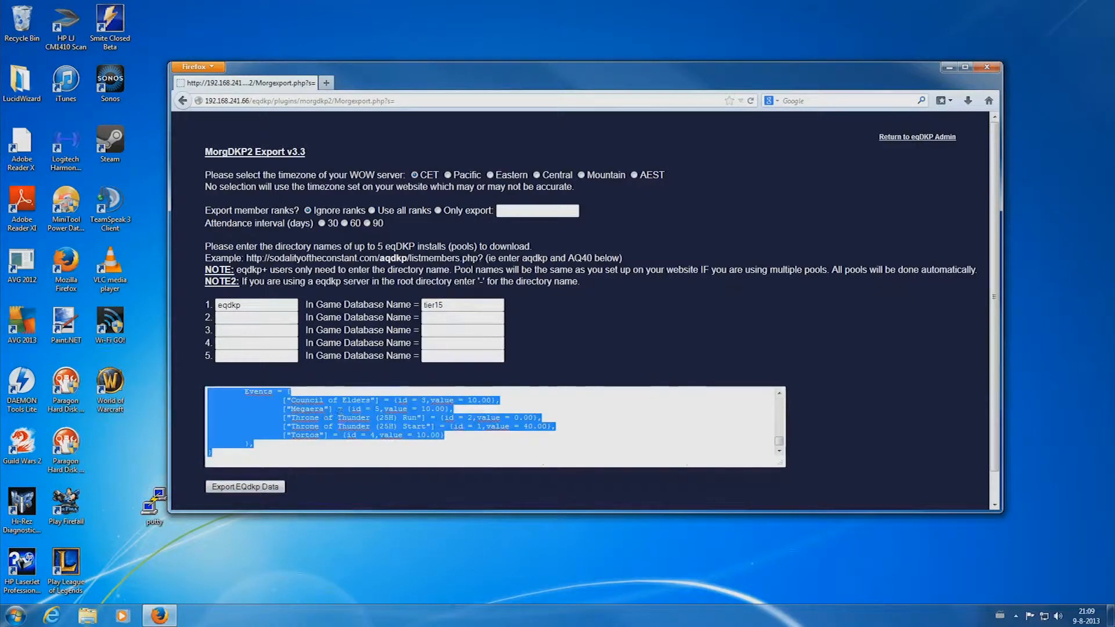
scroll(340, 410, up, 10)
scroll(364, 427, up, 3)
key(ctrl+a)
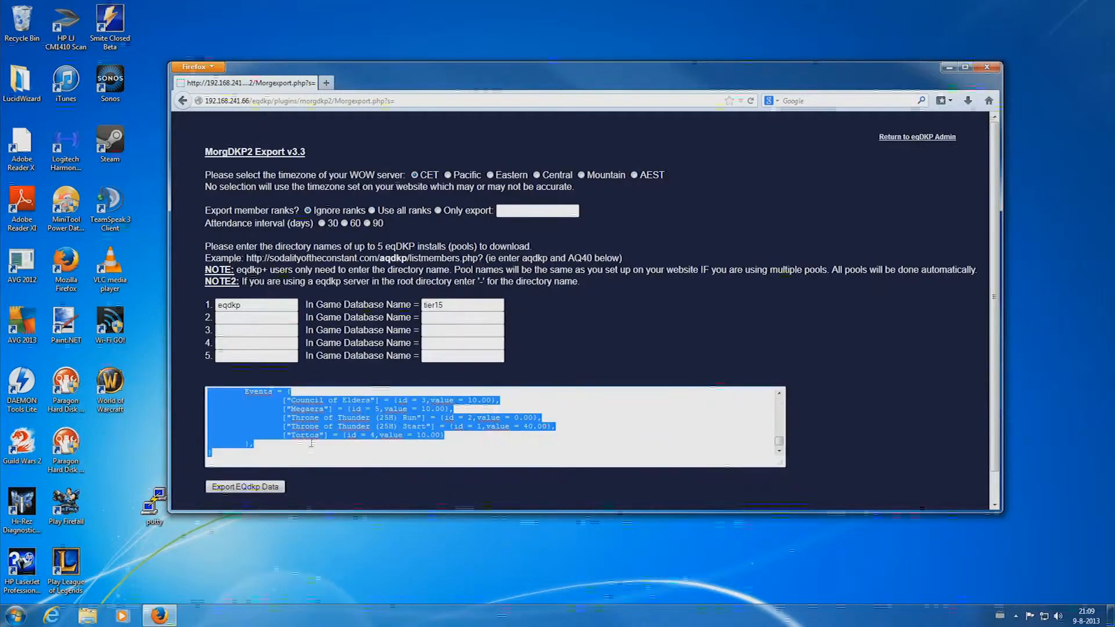
scroll(494, 427, up, 10)
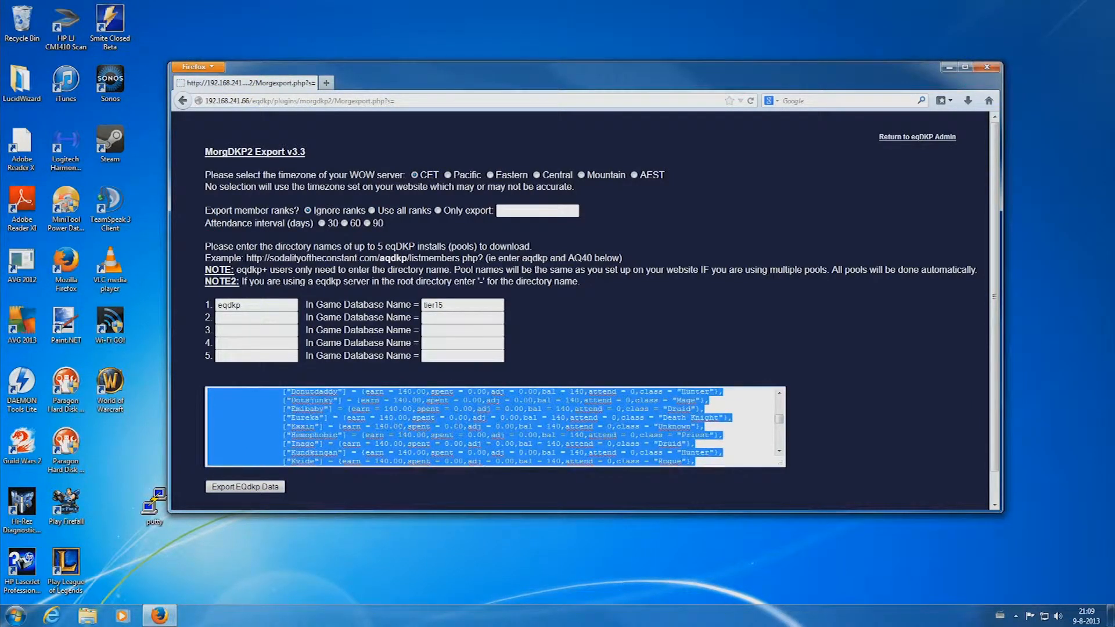
scroll(517, 423, up, 5)
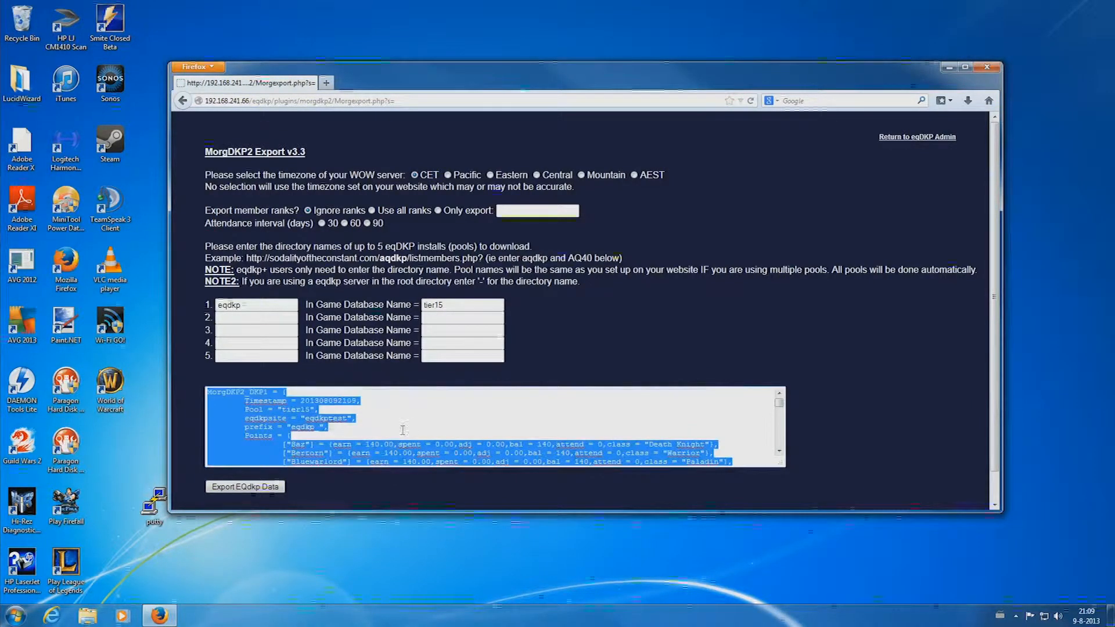
scroll(811, 368, down, 3)
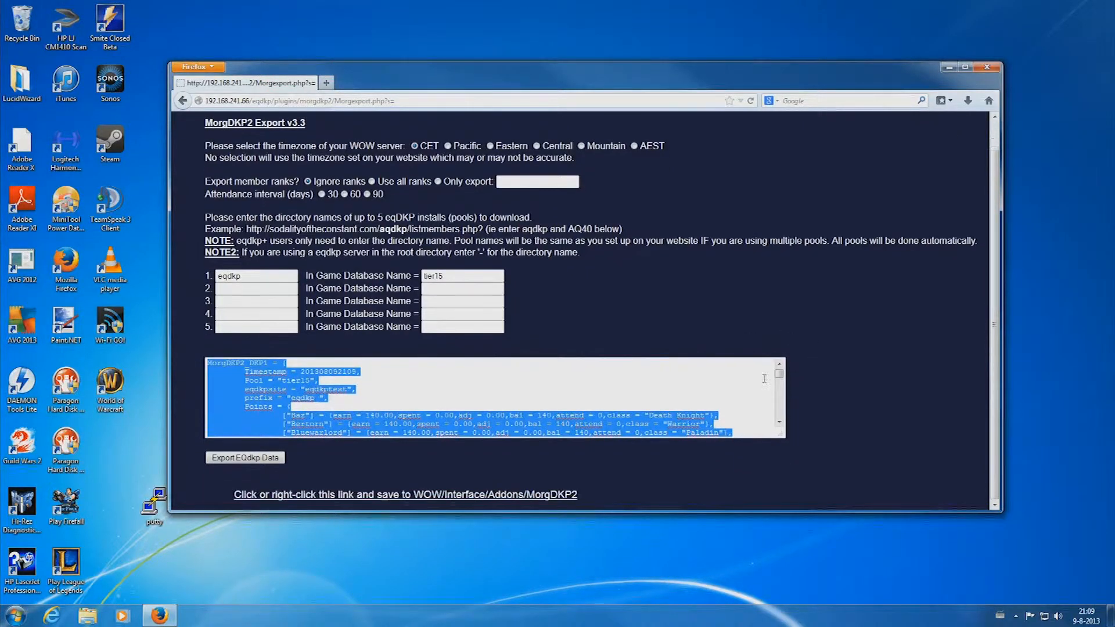
scroll(610, 409, down, 4)
- Save the export link over DKPInfo.lua in AddOns/MorgDKP2, then minimize Firefox
right_click(355, 497)
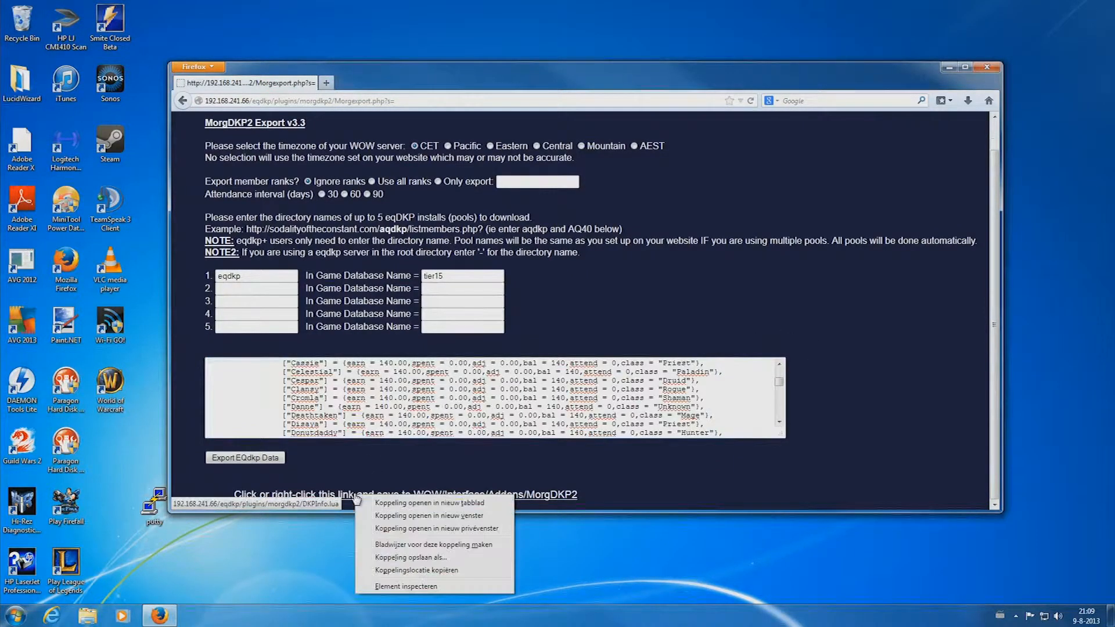
click(422, 557)
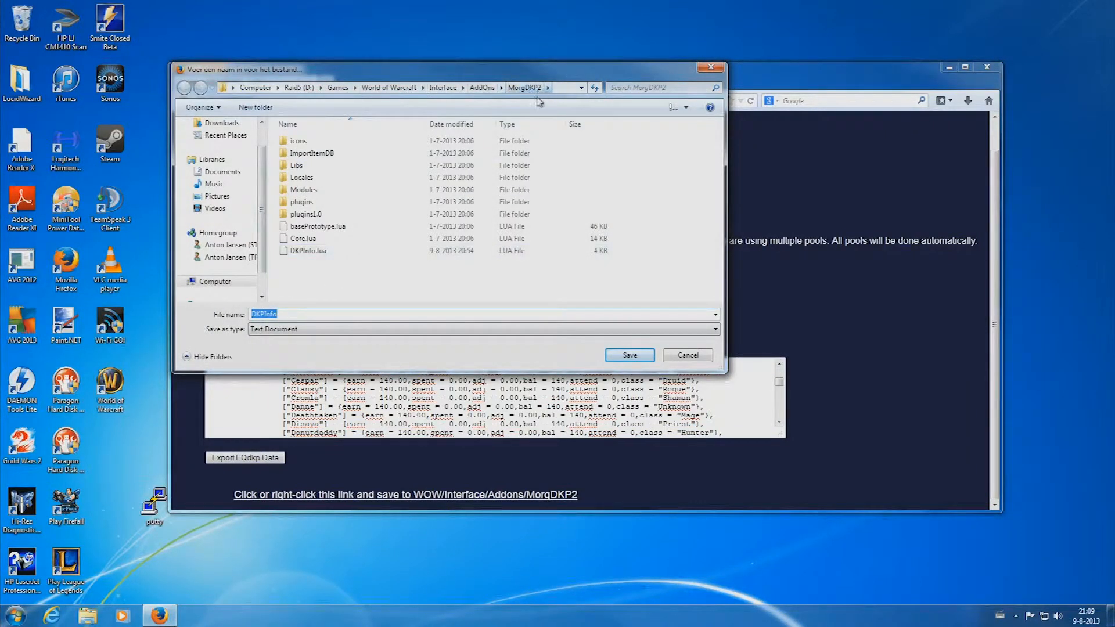
click(610, 355)
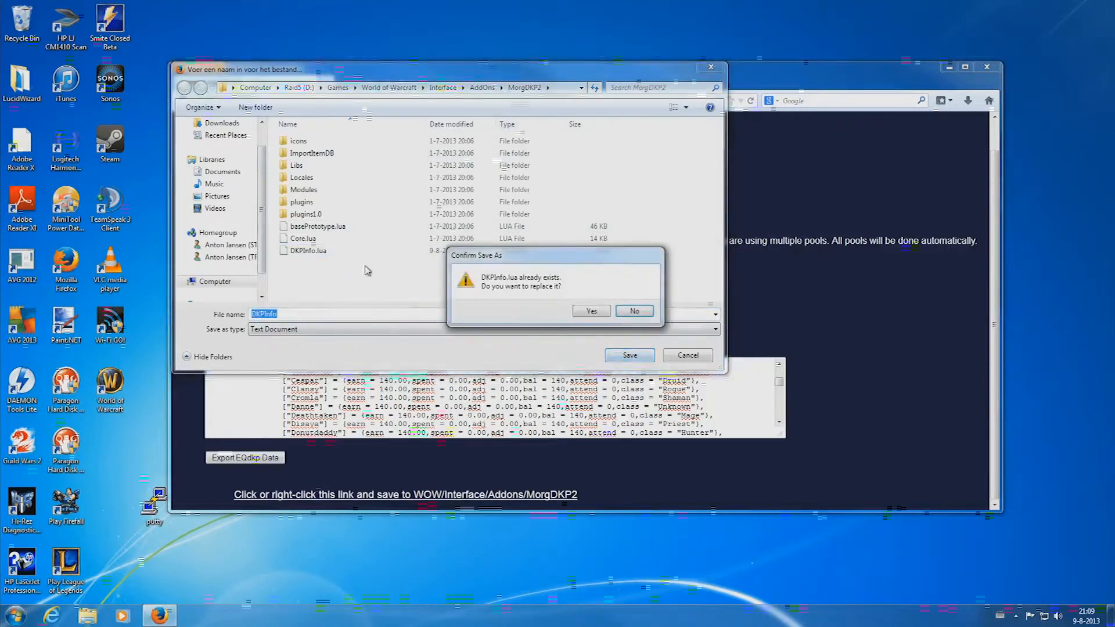
click(592, 311)
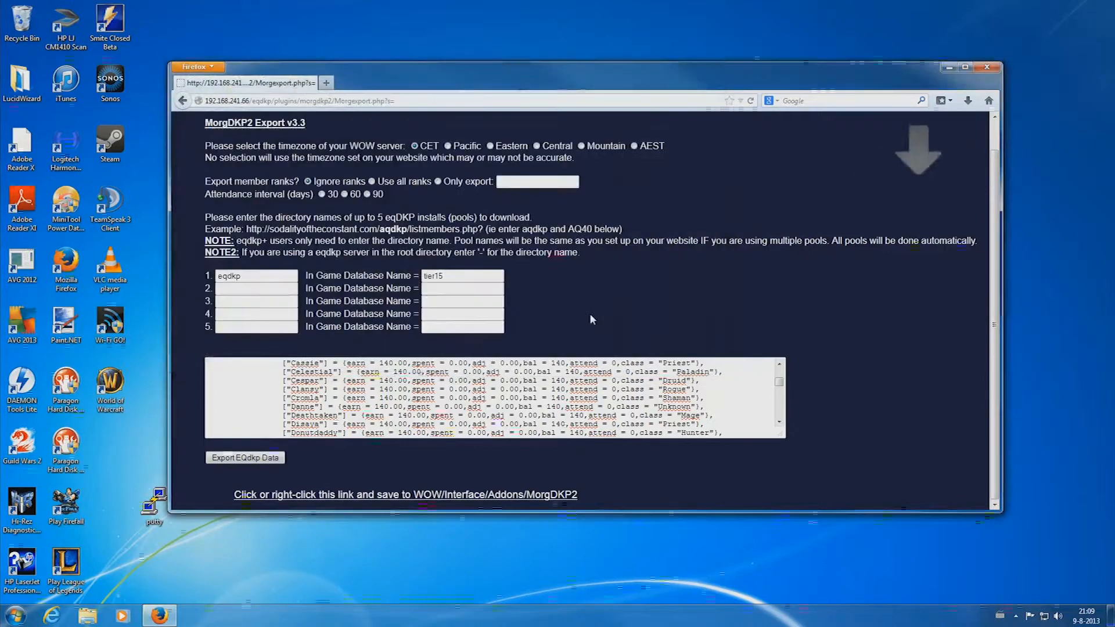
click(951, 68)
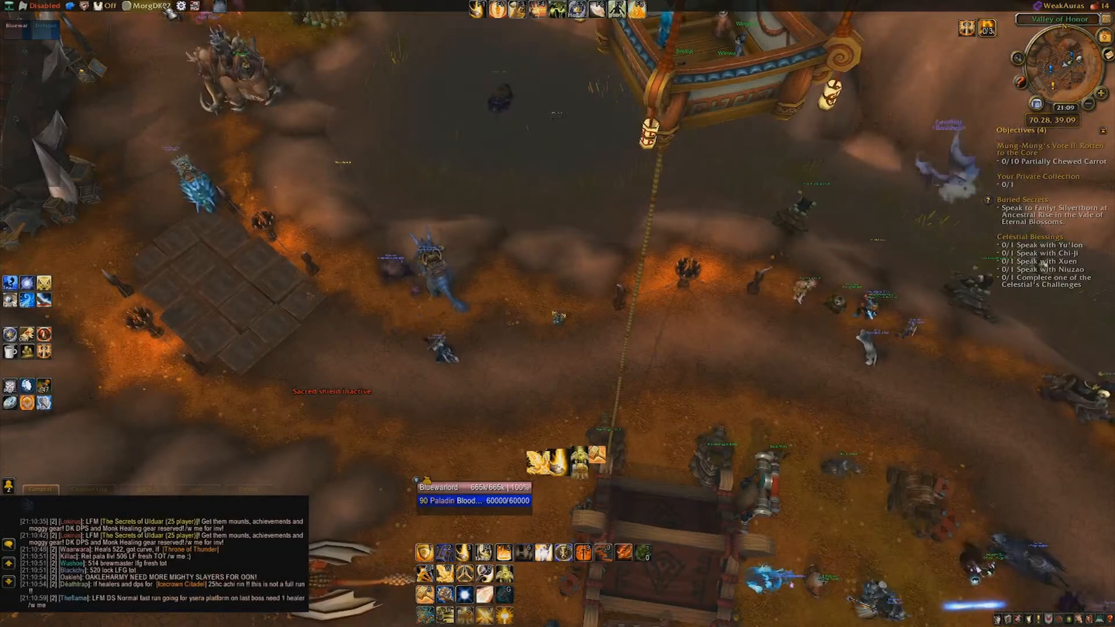
- Enable MorgDKP2 to load tier15 DKP for 32 players, then view and close the DKP list
click(168, 10)
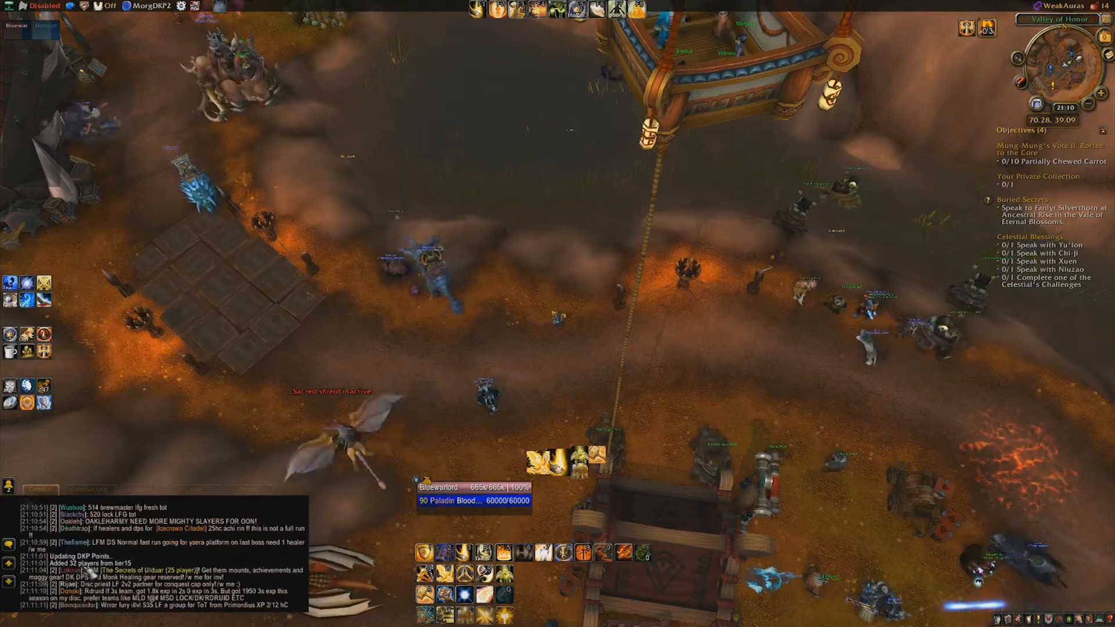
click(152, 5)
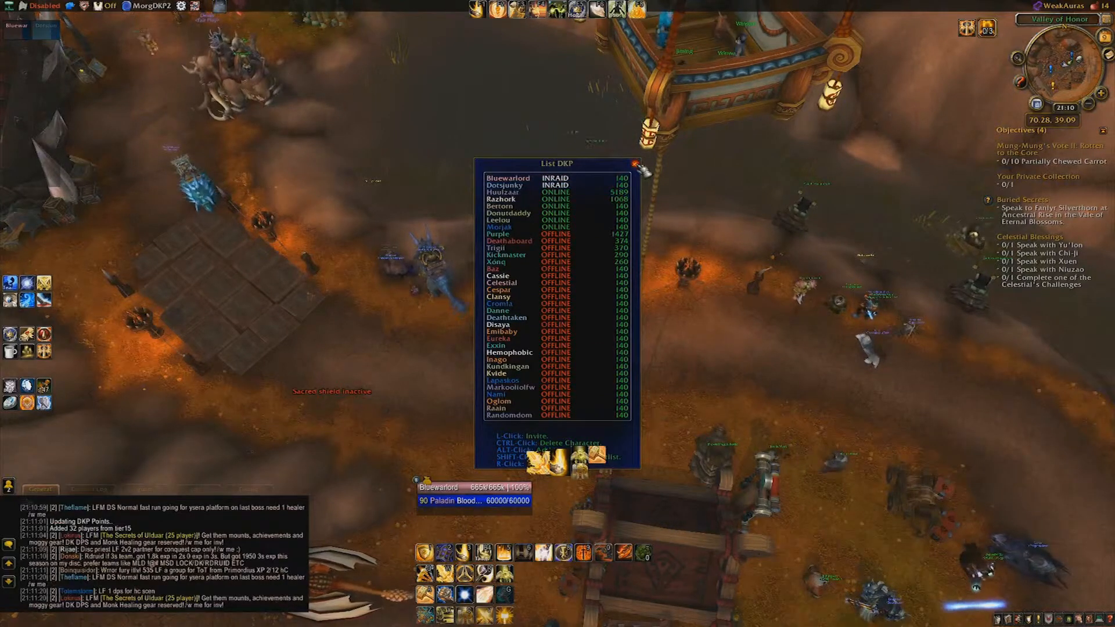
click(636, 164)
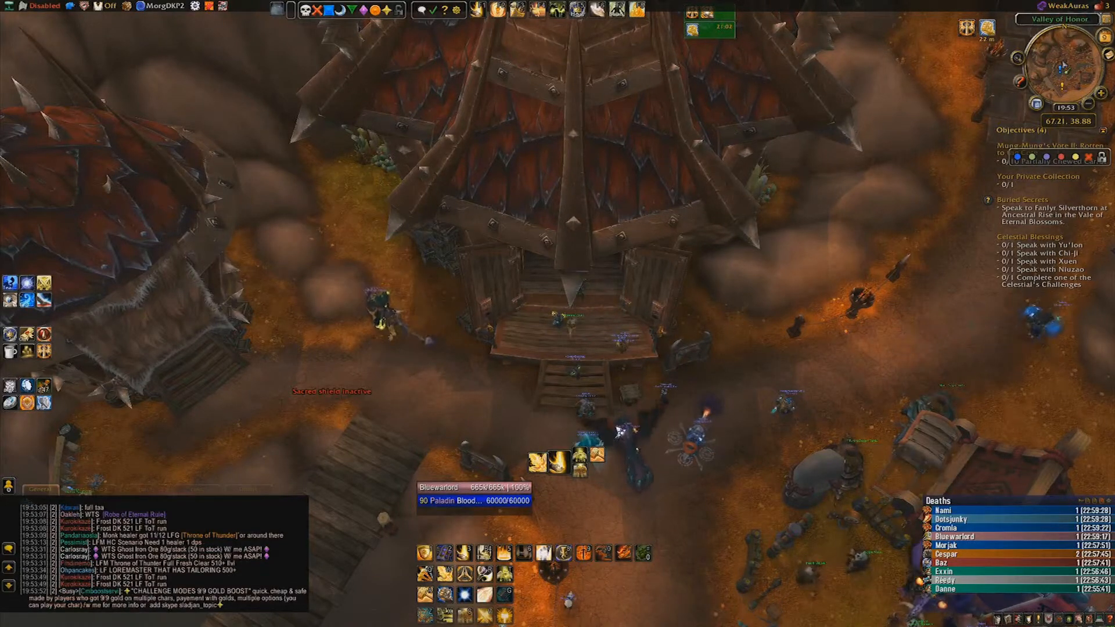
- Run a DKP Export from the MorgDKP2 broker, then bring the Firefox EQdkp window over the game
key(alt+Tab)
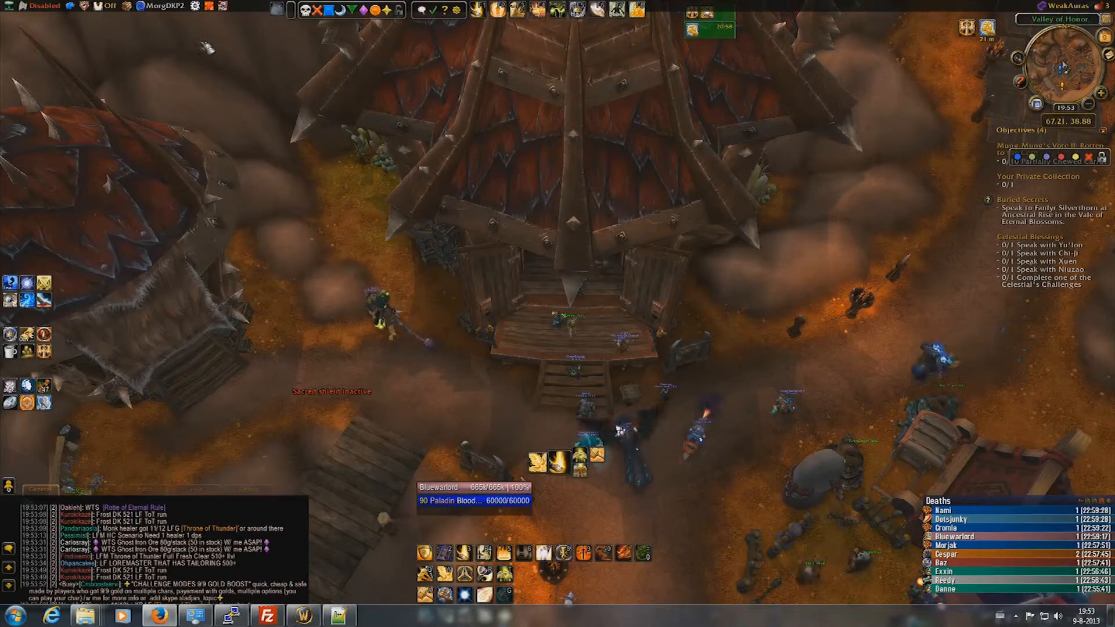
mouse_move(149, 6)
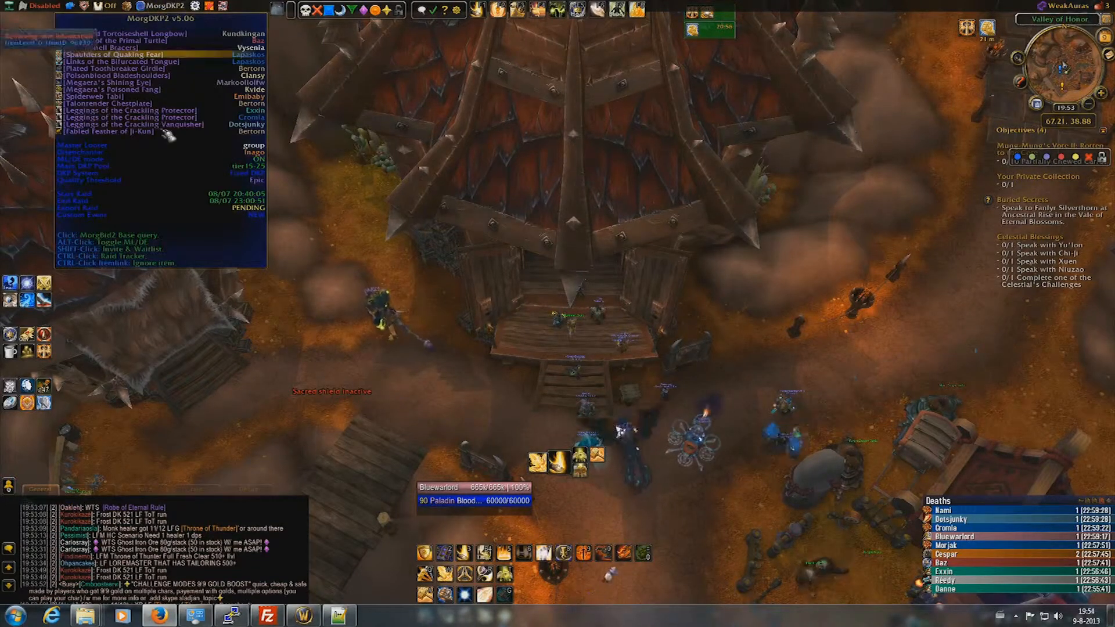
click(168, 213)
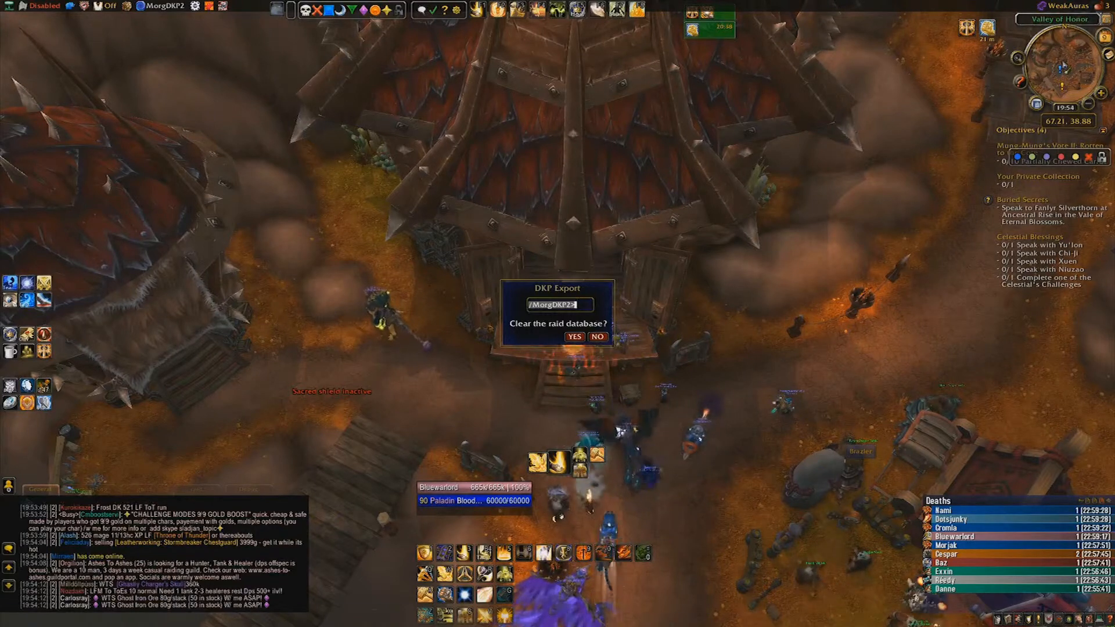
key(alt+Tab)
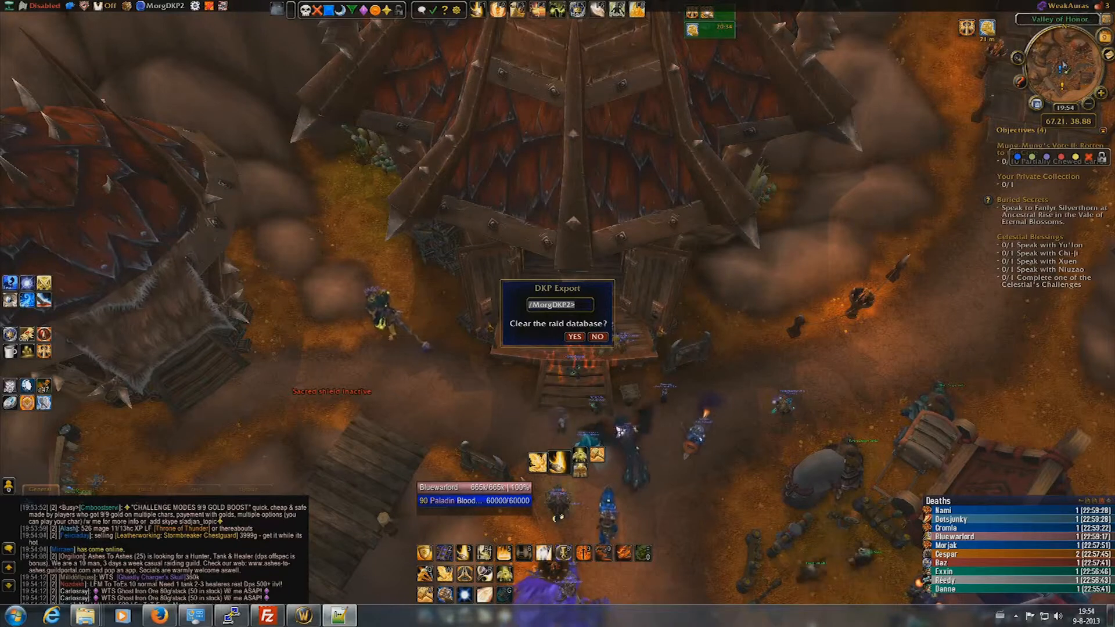
drag(1114, 96, 263, 79)
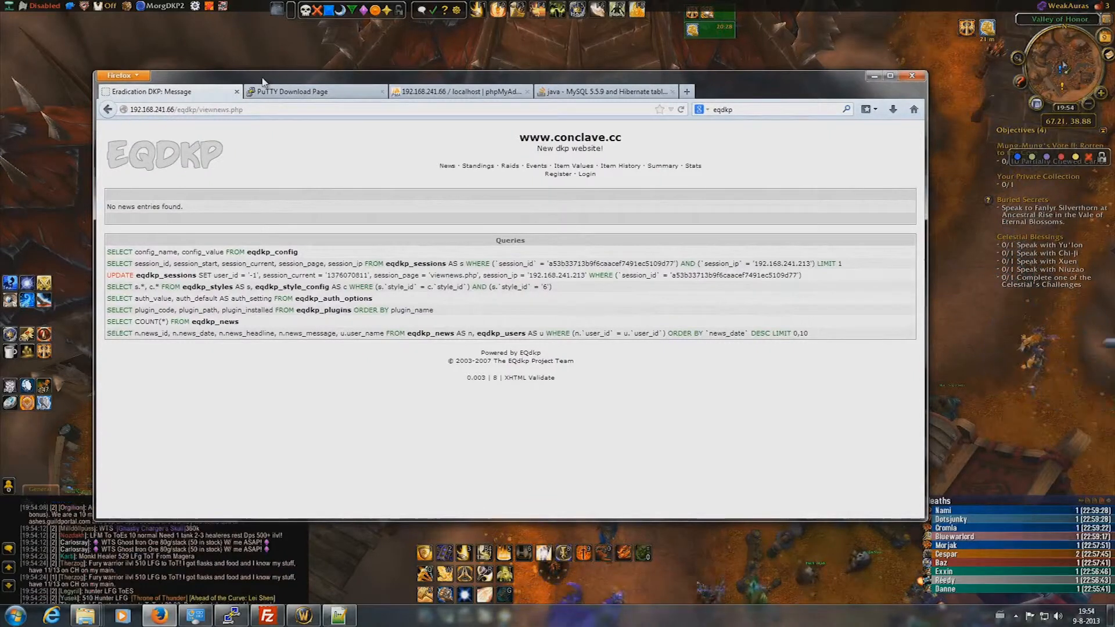
- Log in again, enter the admin panel, and open MorgDKP2's Import Raids page
click(588, 175)
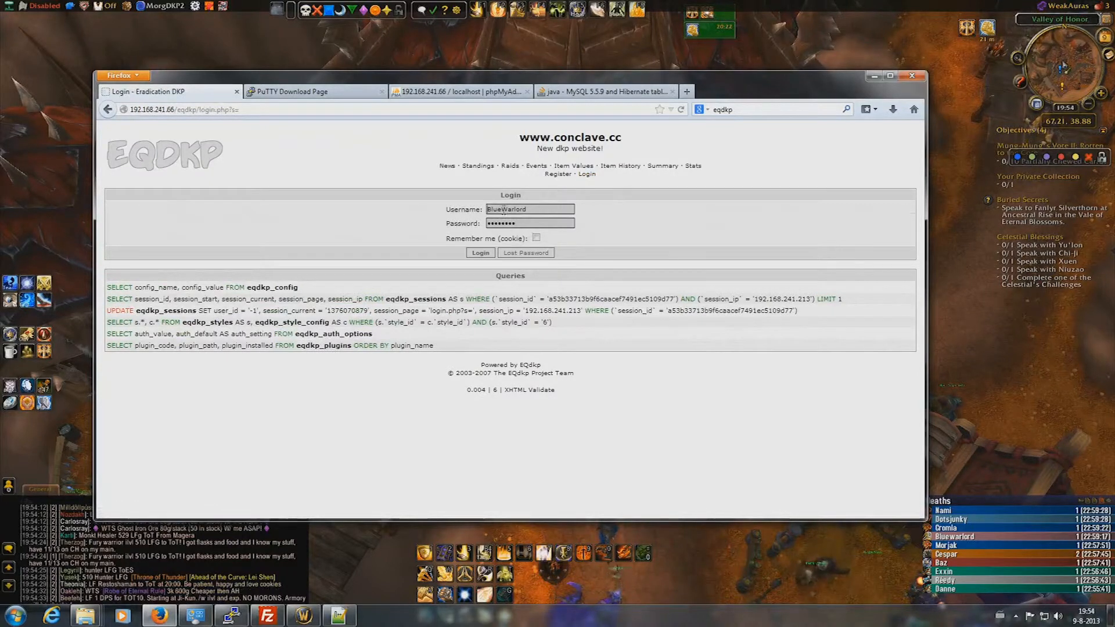
click(481, 253)
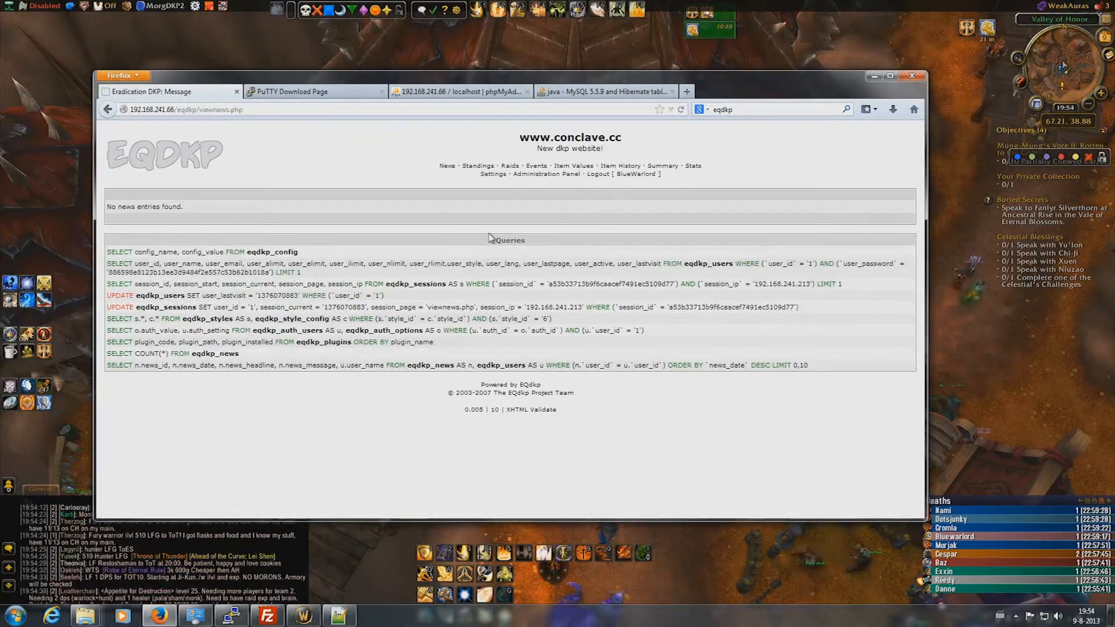
click(544, 175)
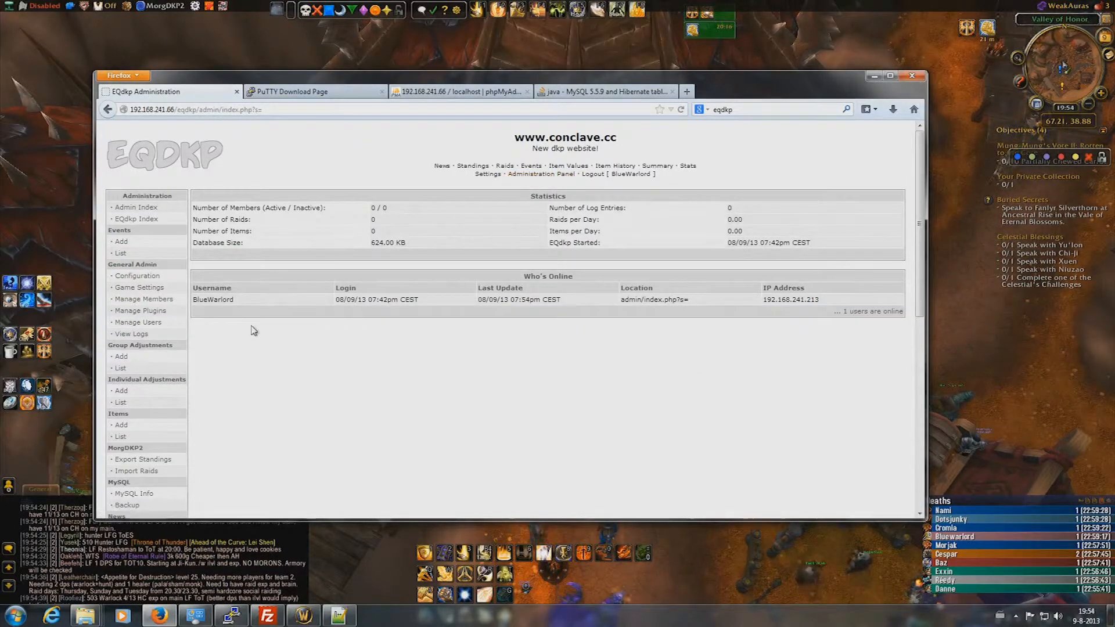
scroll(244, 344, down, 2)
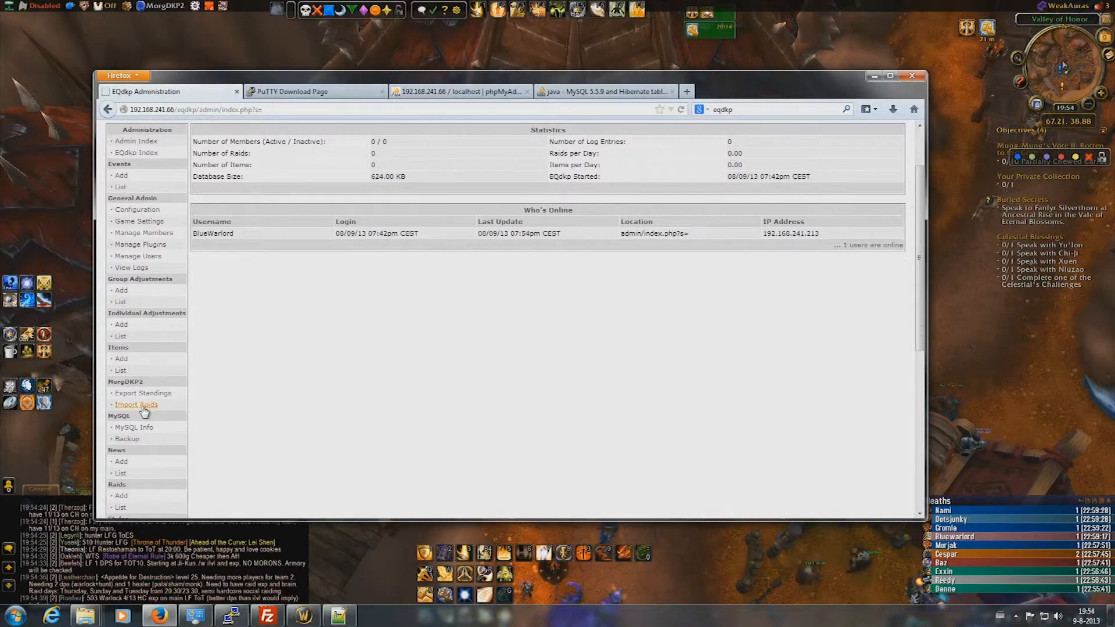
click(143, 408)
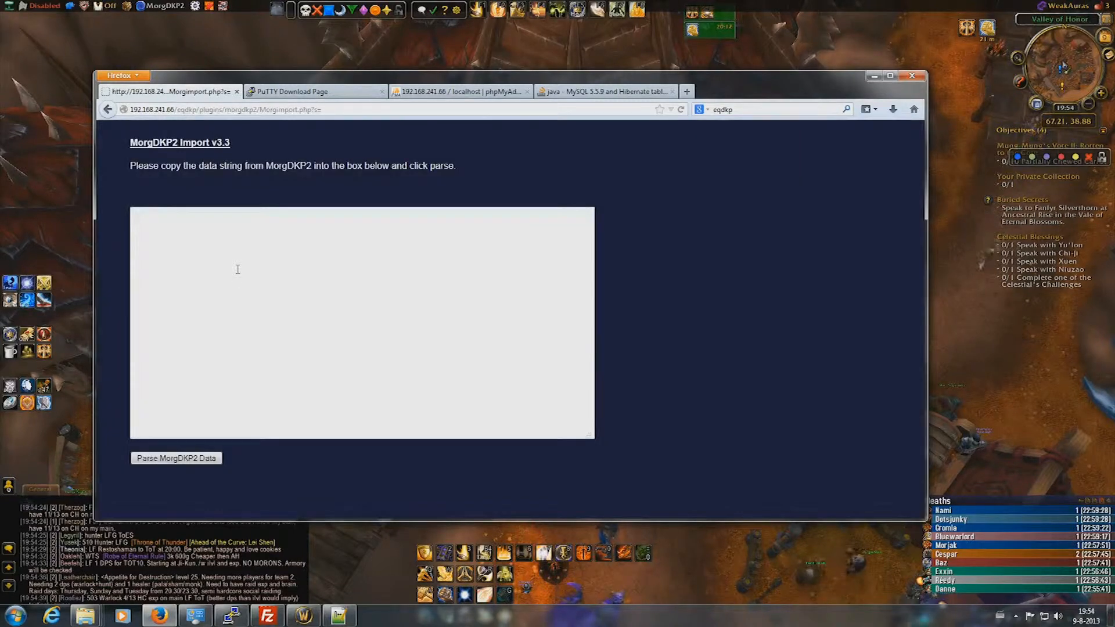
- Paste the MorgDKP2 raid string and parse it for the eqdkptest database
key(ctrl+v)
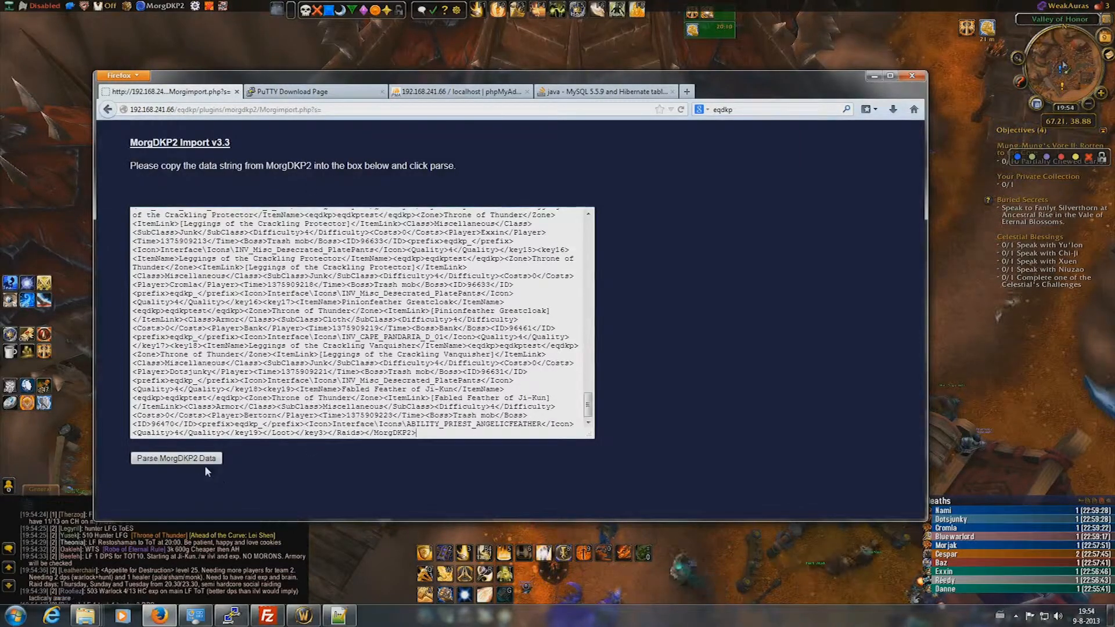
click(202, 459)
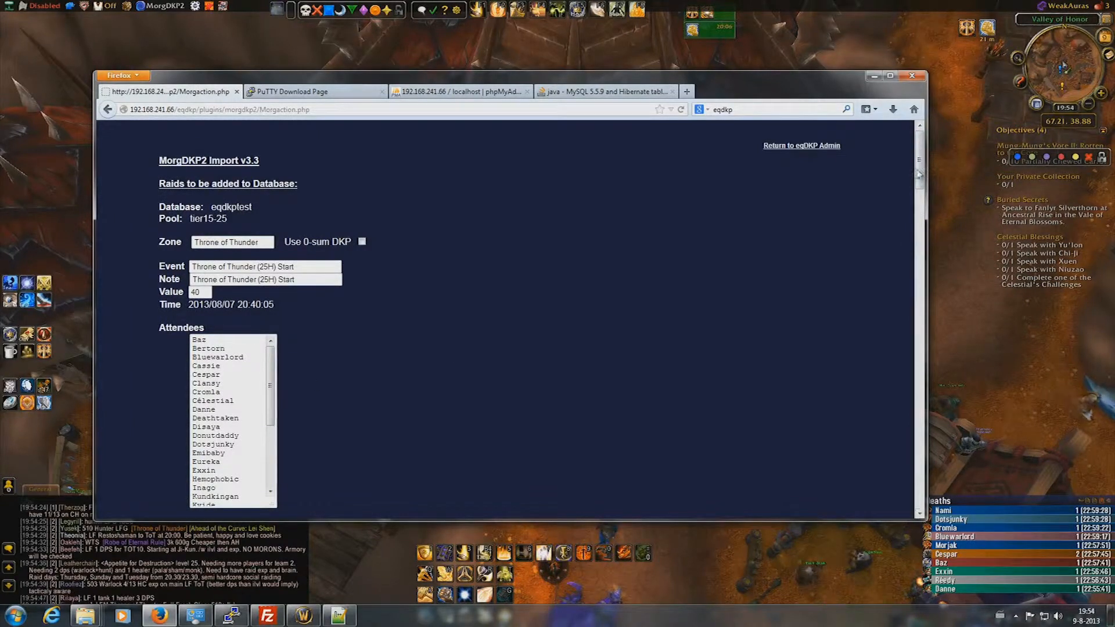
double_click(221, 207)
click(451, 246)
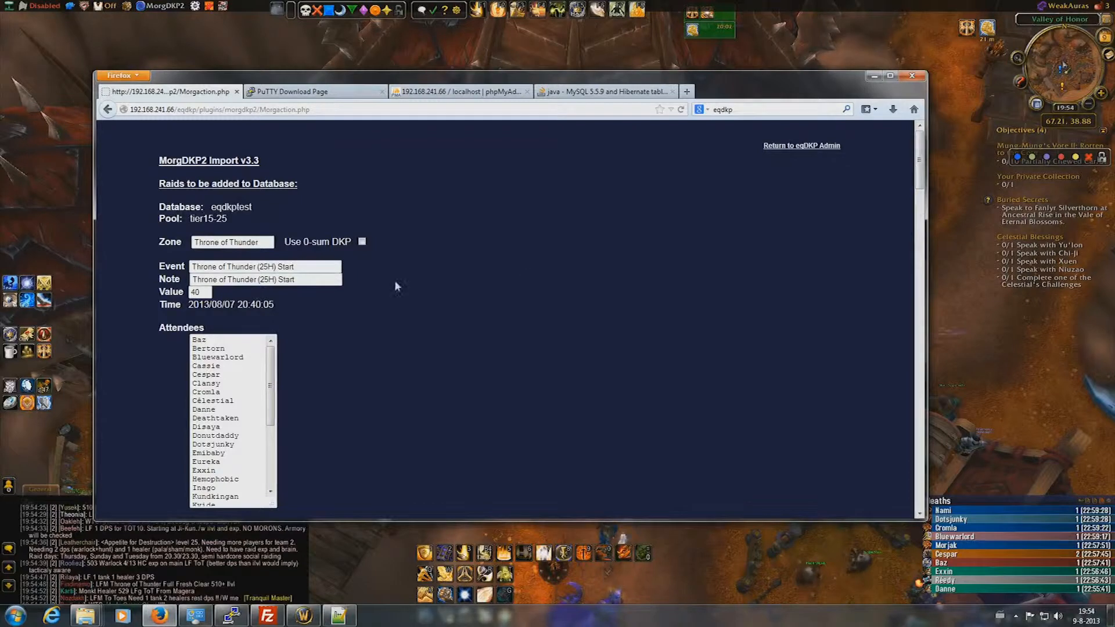
drag(926, 158, 934, 249)
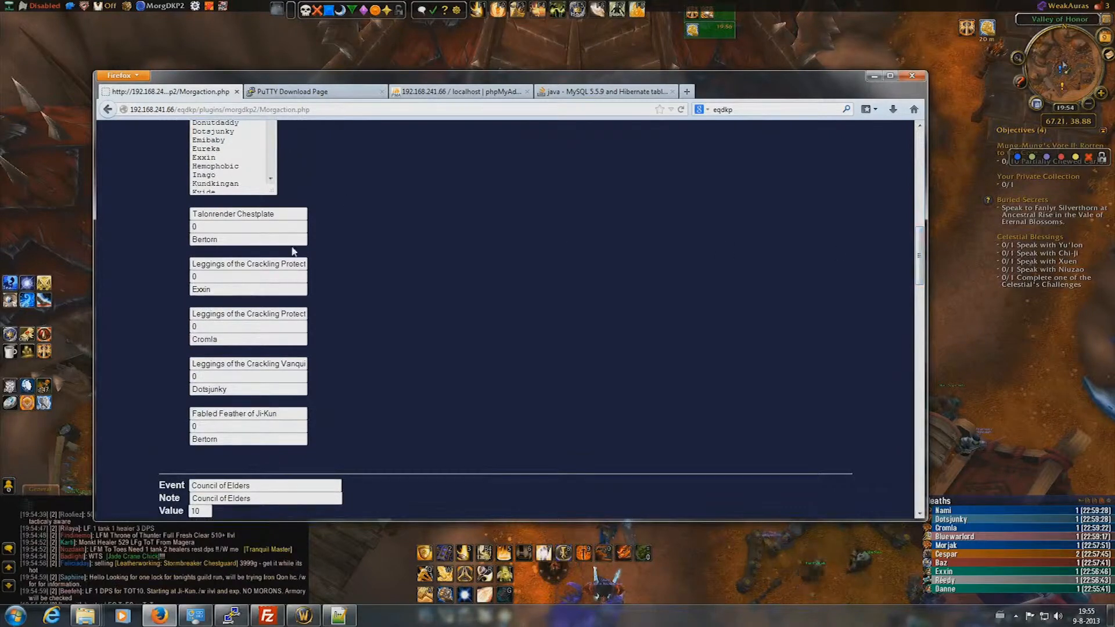
drag(921, 247, 927, 487)
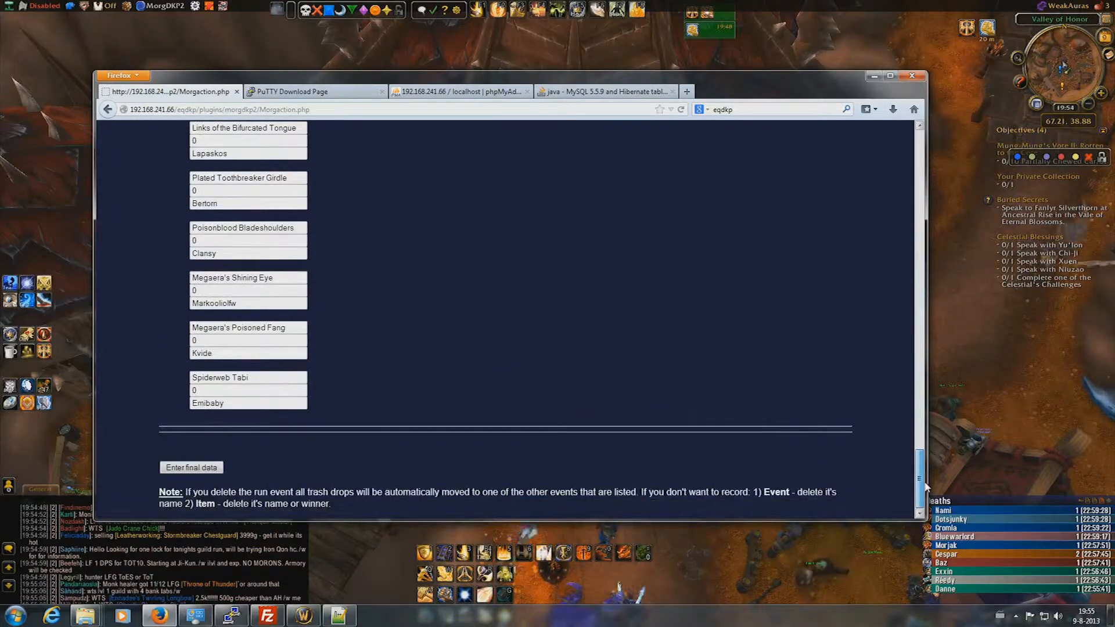
scroll(657, 395, up, 4)
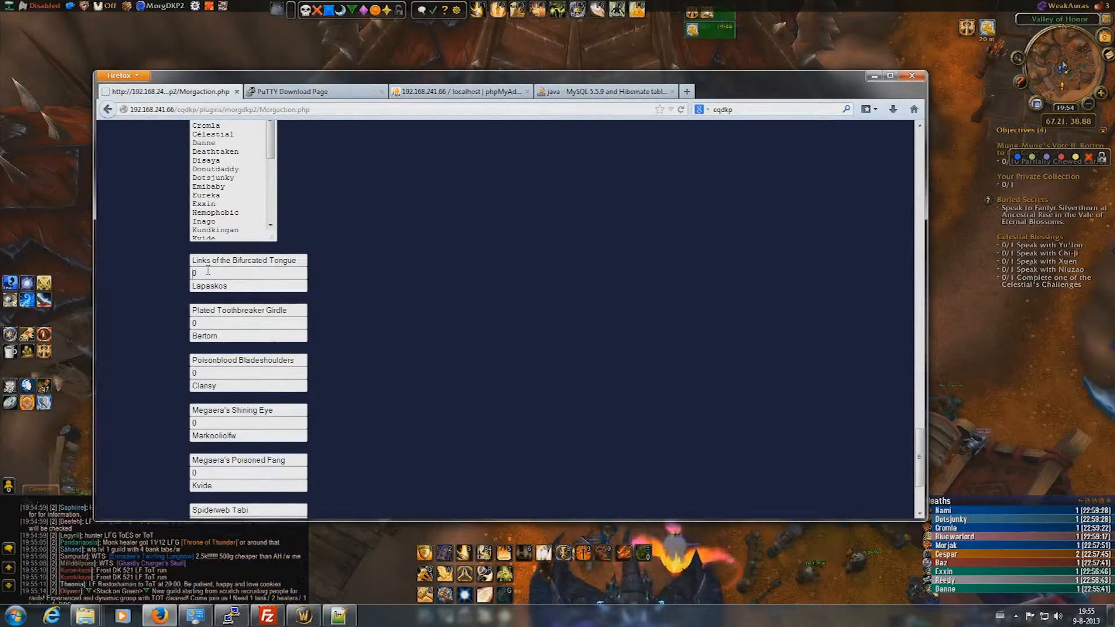
- Set Links of the Bifurcated Tongue to 100 DKP and submit the final raid data
key(BackSpace)
text(1000)
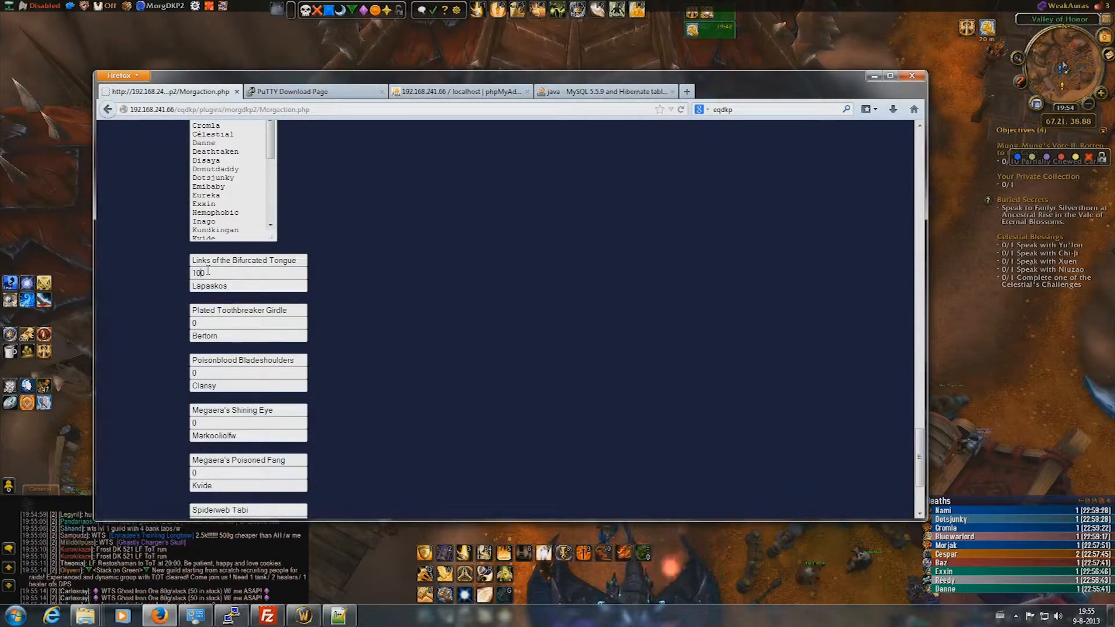
scroll(268, 342, down, 4)
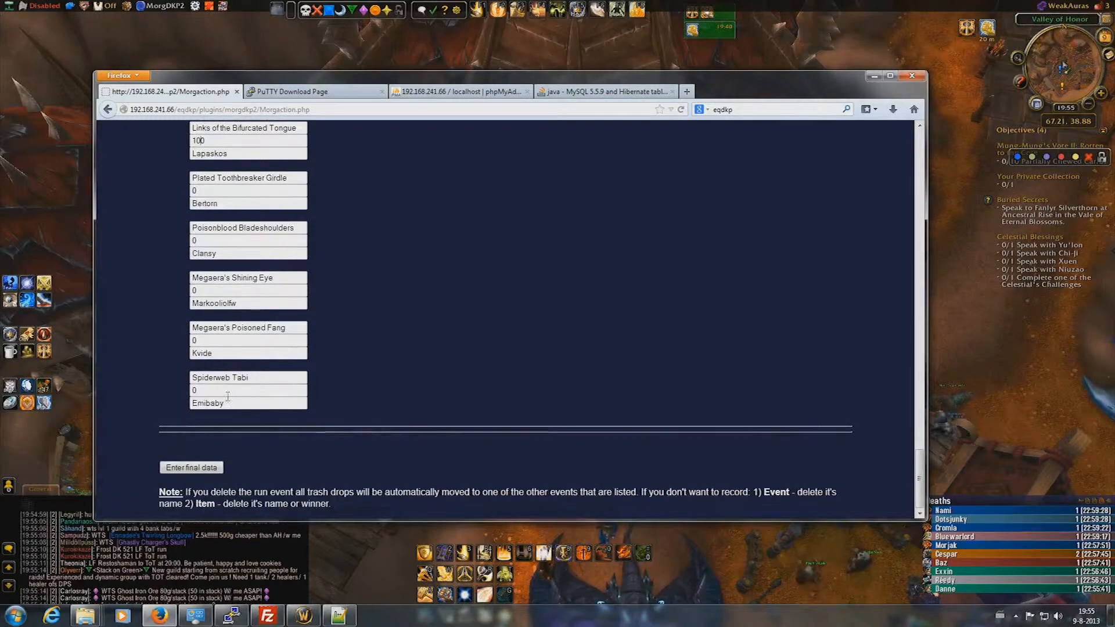
click(206, 469)
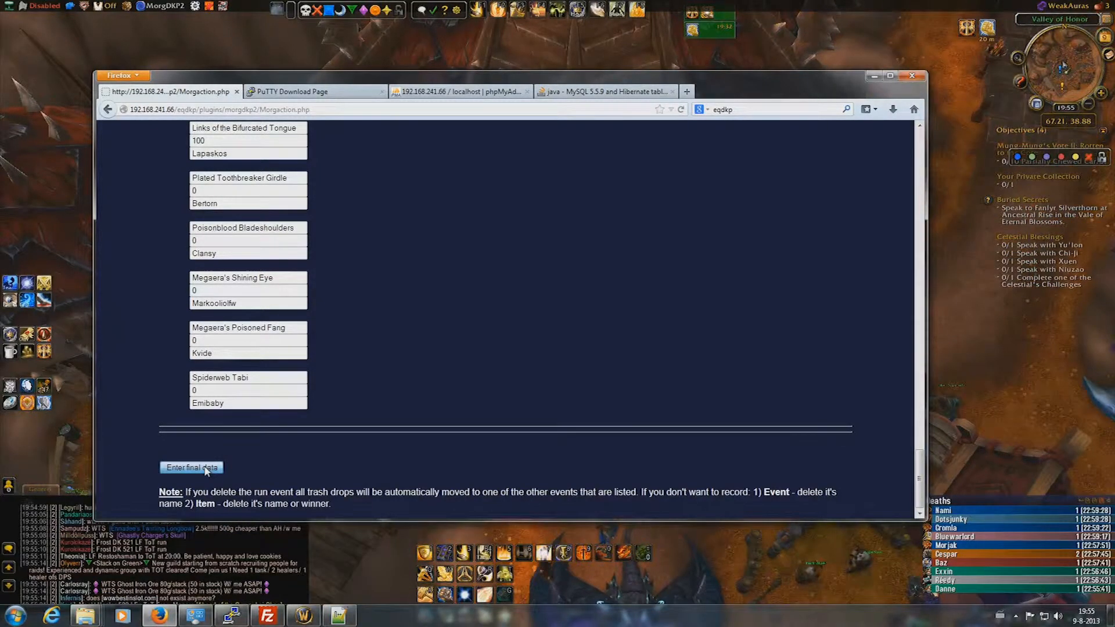
click(206, 468)
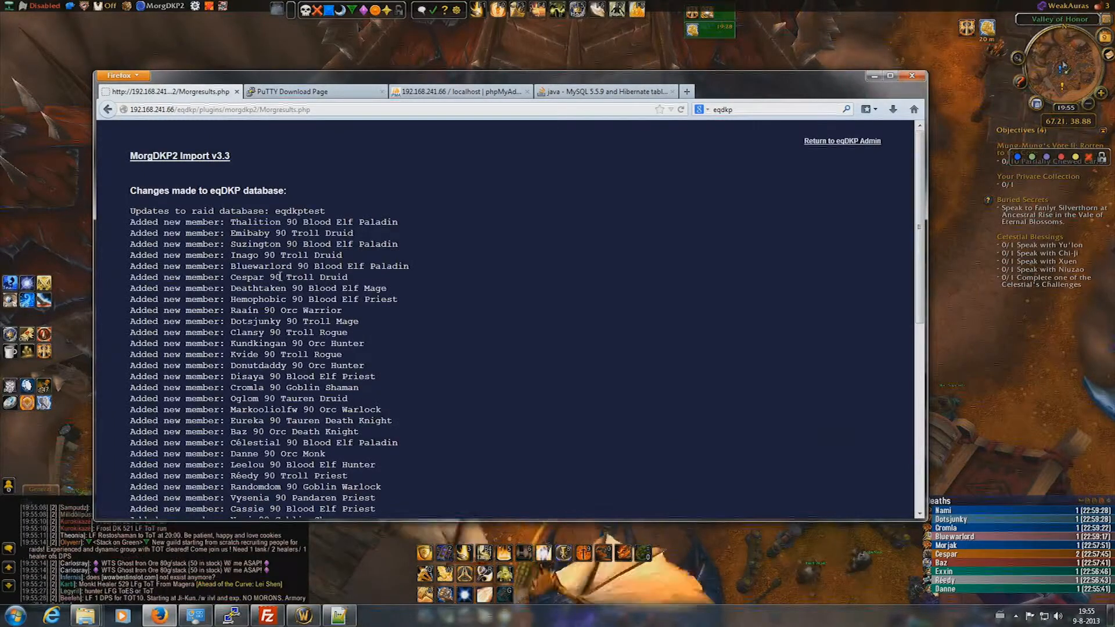
- Review the list of newly added members, then return to the EQdkp admin page
scroll(300, 272, down, 1)
scroll(300, 271, down, 1)
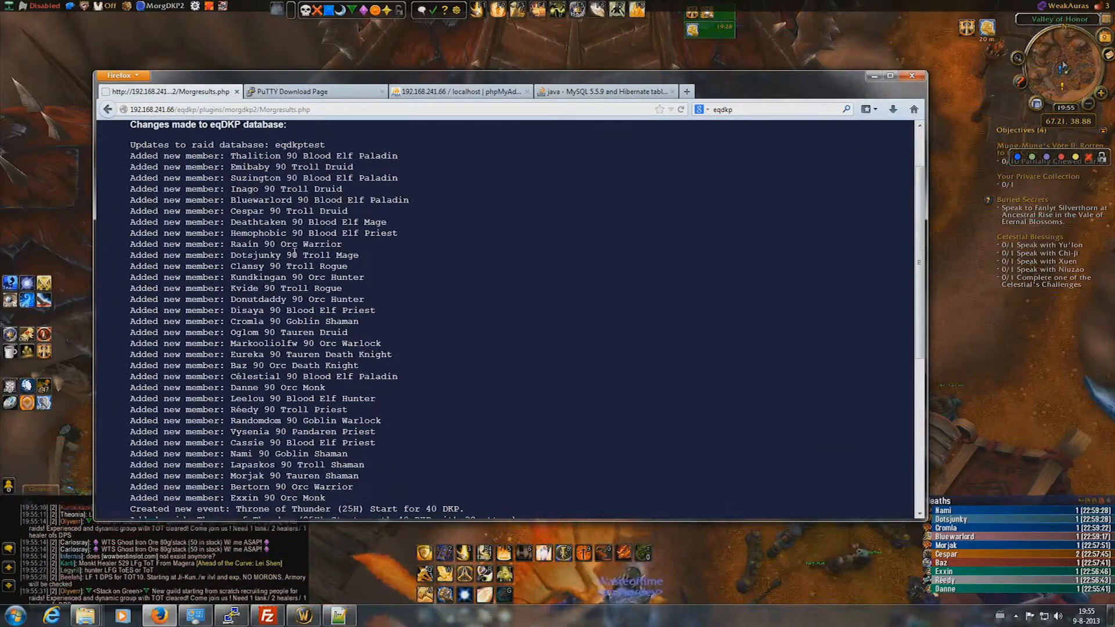
drag(341, 498, 227, 167)
click(343, 197)
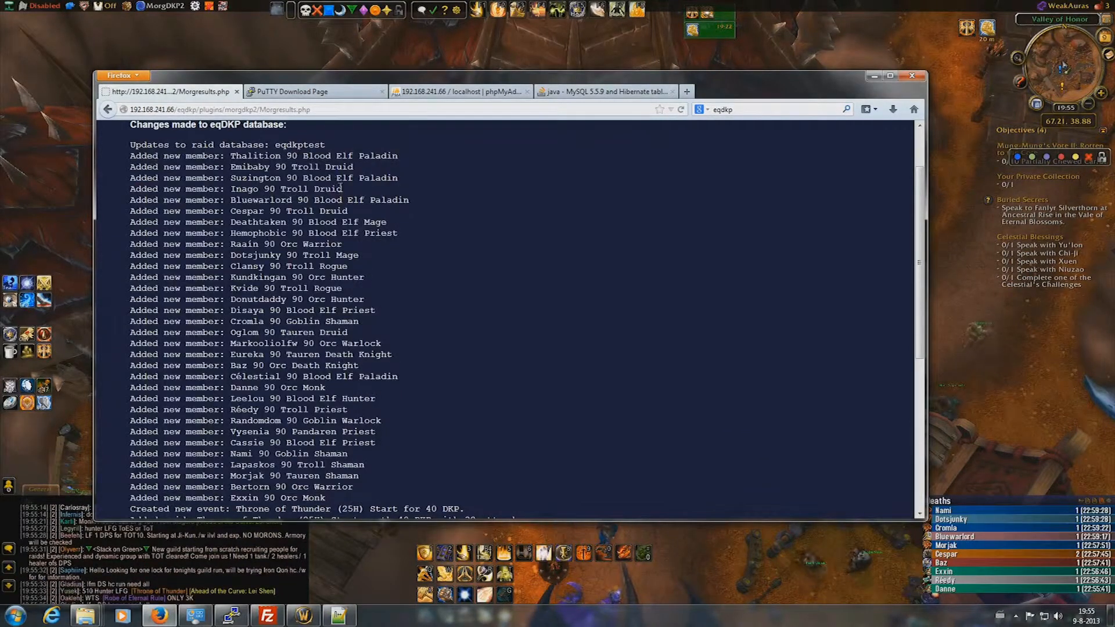
scroll(359, 199, down, 8)
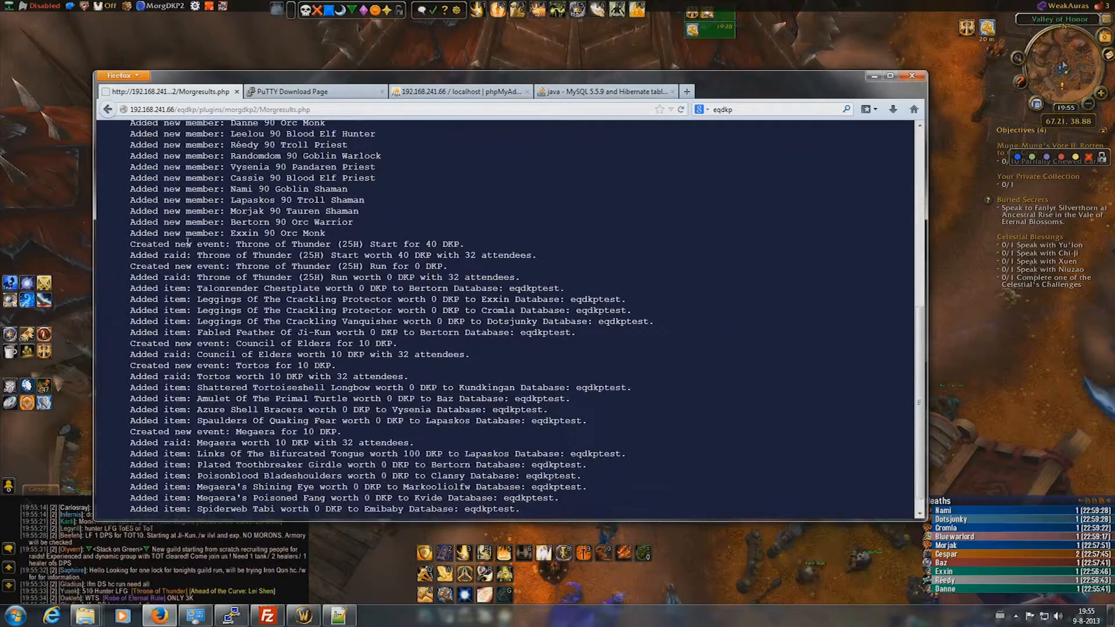
scroll(179, 362, down, 1)
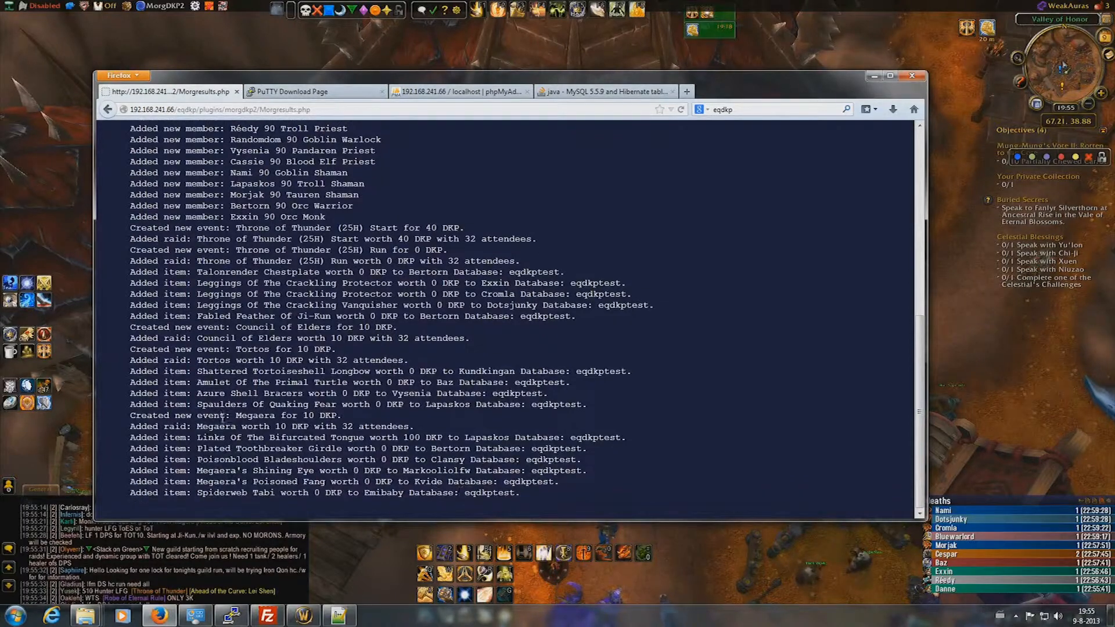
scroll(525, 493, up, 11)
scroll(535, 452, down, 11)
scroll(536, 435, up, 11)
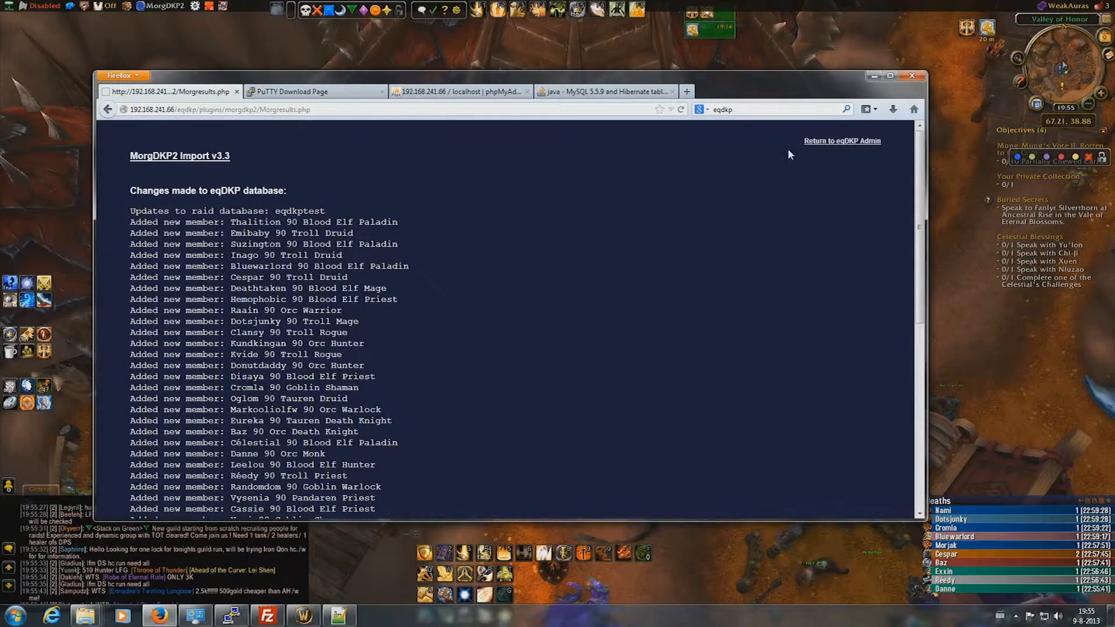
click(829, 143)
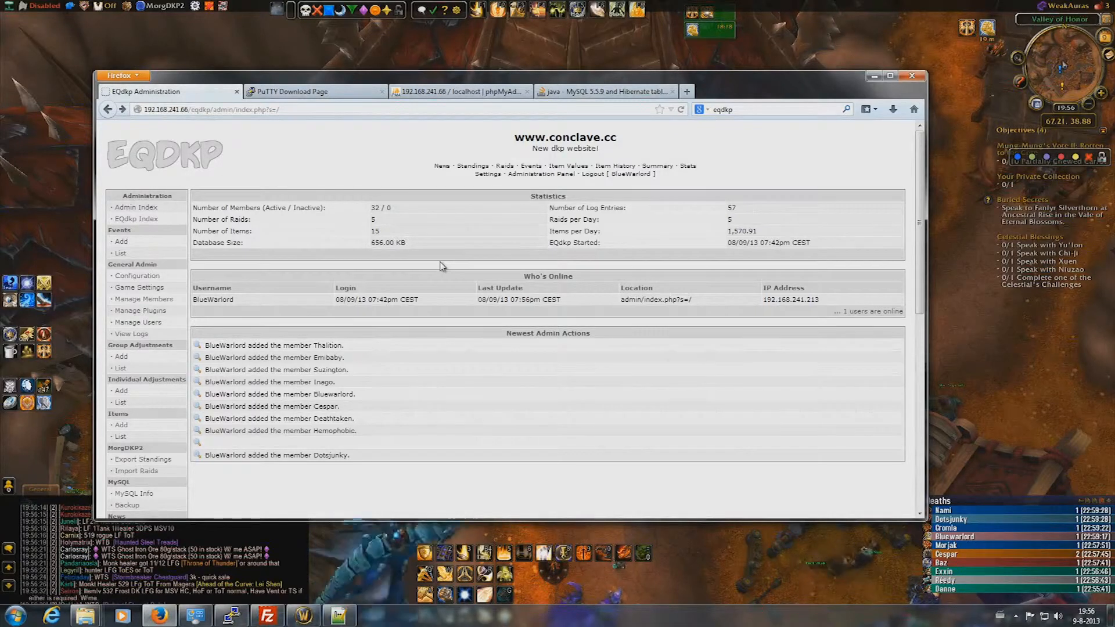
- Open Member Standings and scroll through the 32 members showing 140.00 DKP earned
click(473, 167)
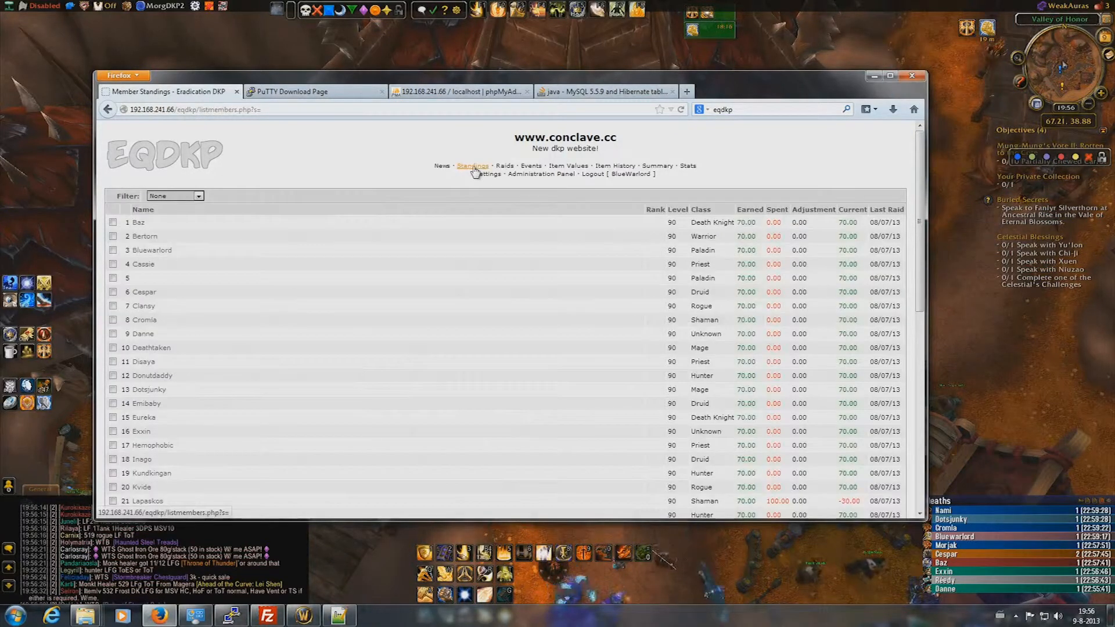
scroll(188, 244, down, 6)
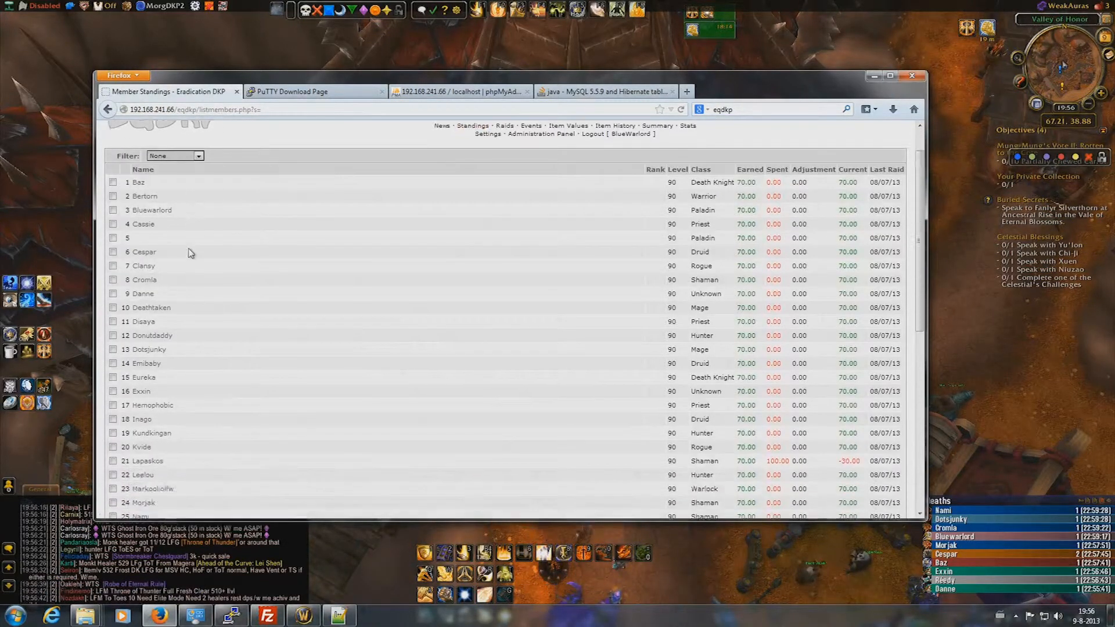
scroll(212, 319, up, 6)
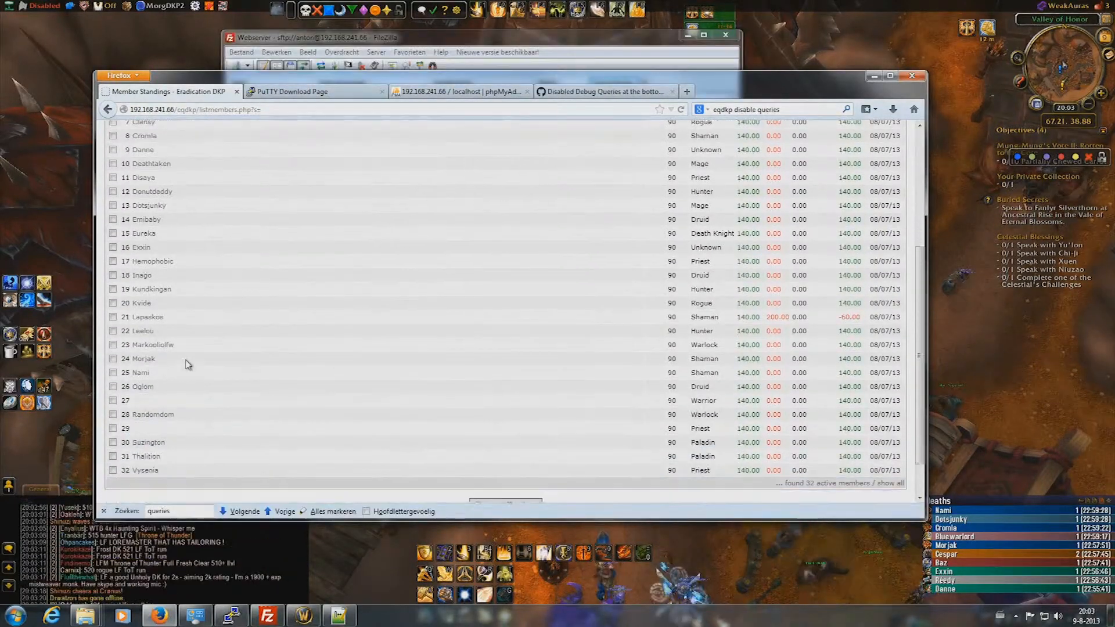
scroll(186, 364, down, 2)
scroll(187, 364, up, 5)
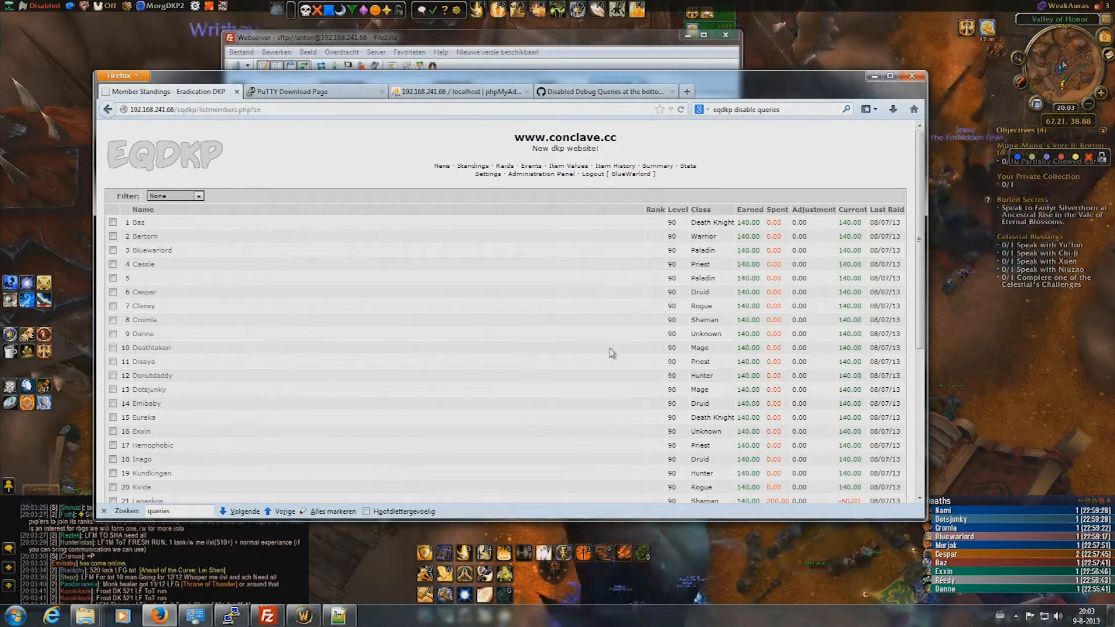
- Scroll down to highlight the nameless Warrior in row 27, then switch to the phpMyAdmin tab
scroll(324, 405, down, 1)
scroll(325, 405, down, 4)
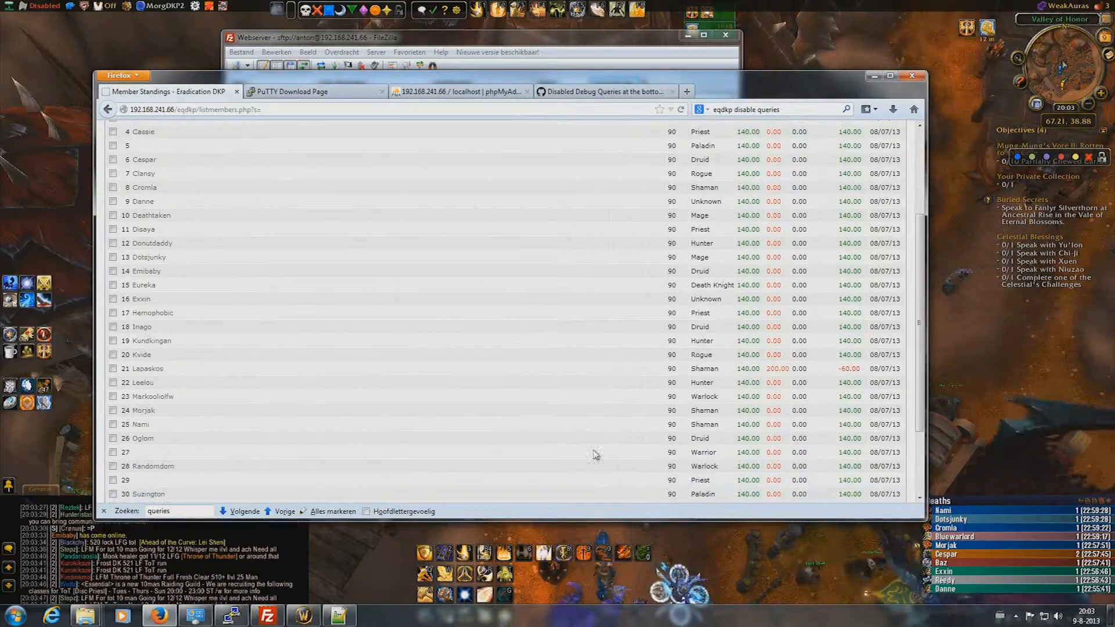
drag(700, 452, 142, 454)
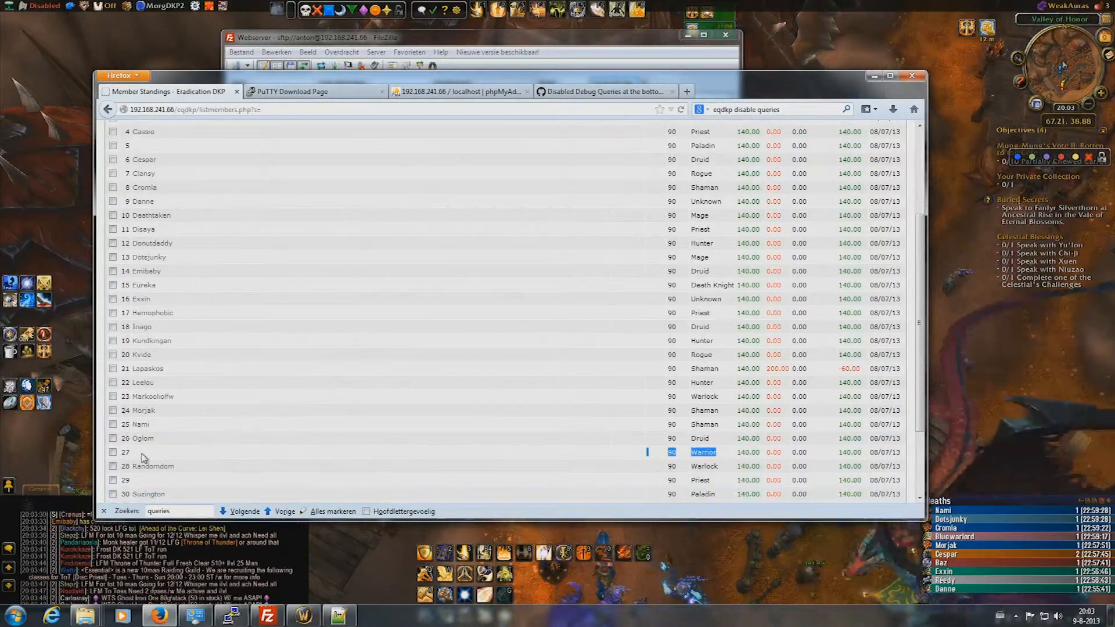
click(142, 455)
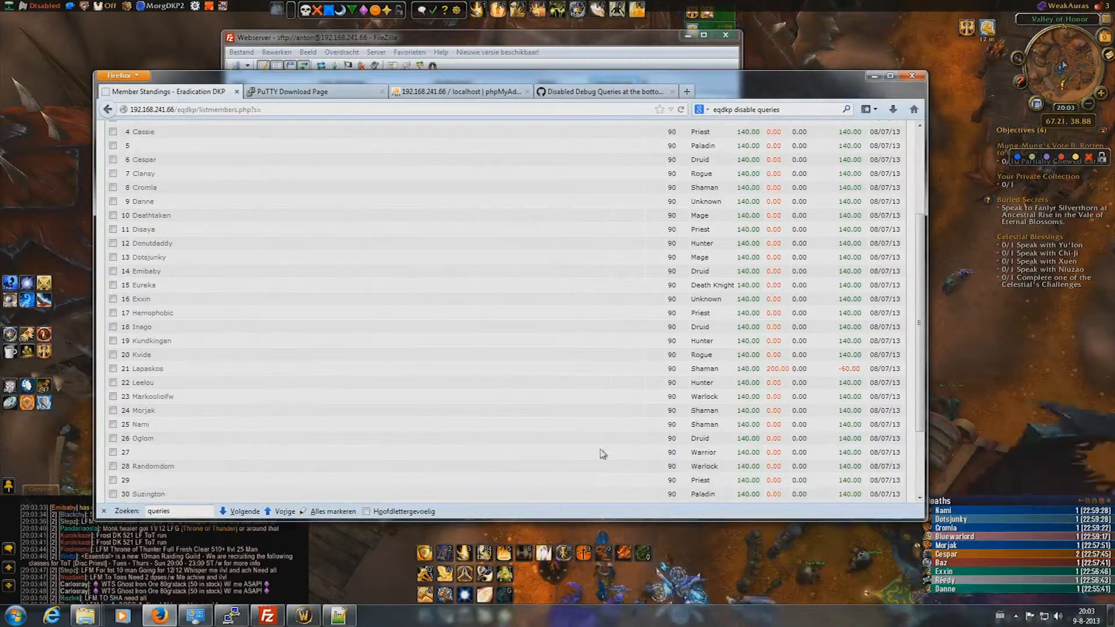
drag(719, 452, 119, 454)
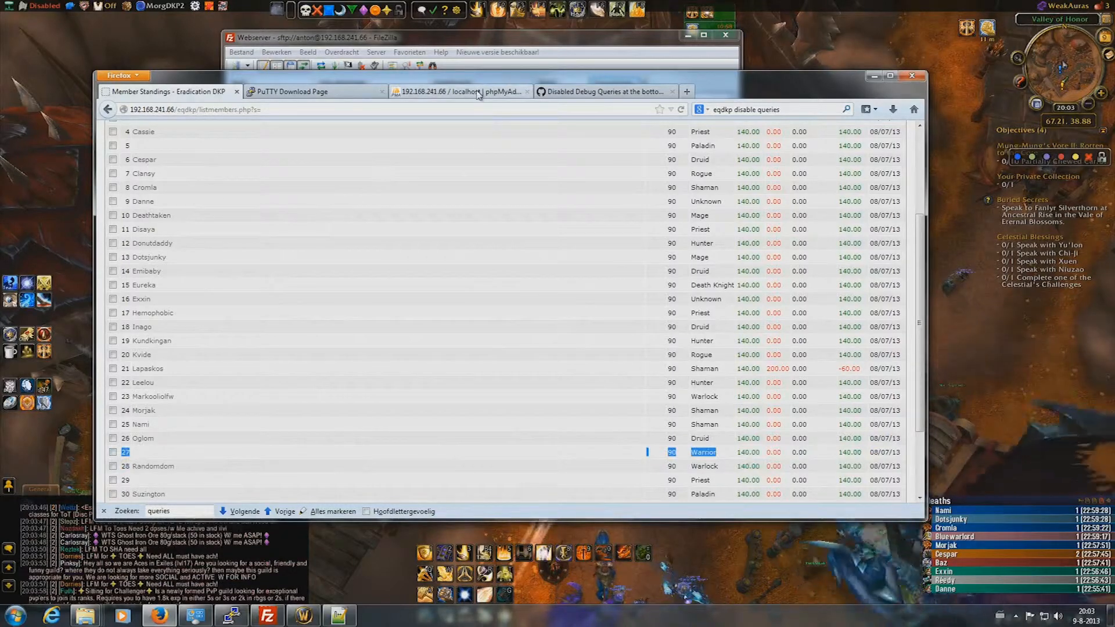
click(458, 91)
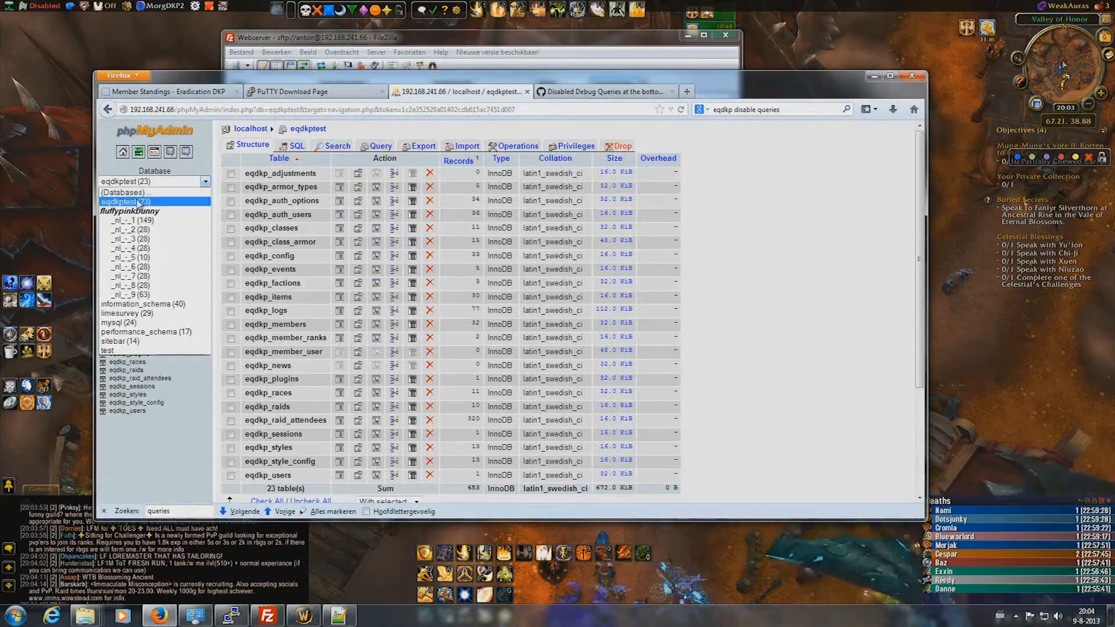
- Browse the eqdkp_members table in the eqdkptest database
click(138, 202)
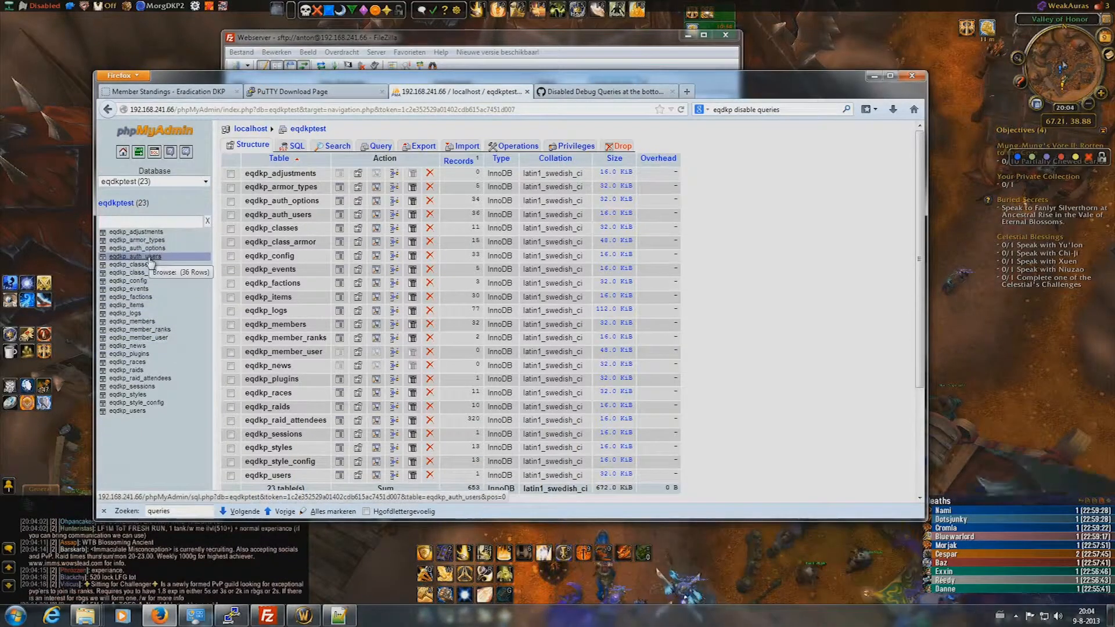
click(154, 323)
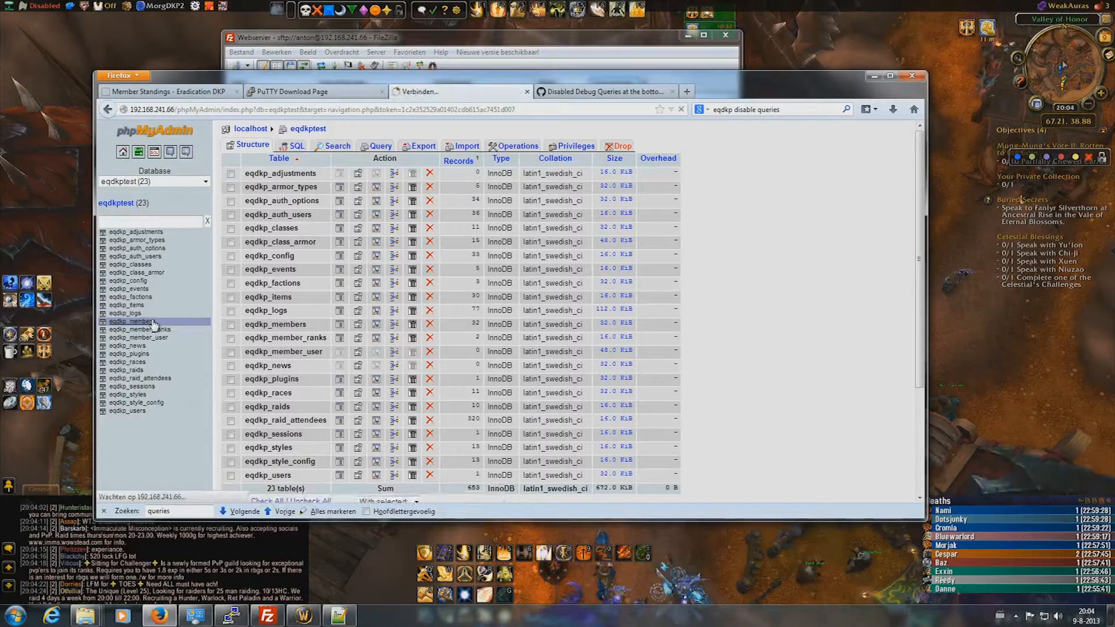
scroll(414, 289, down, 5)
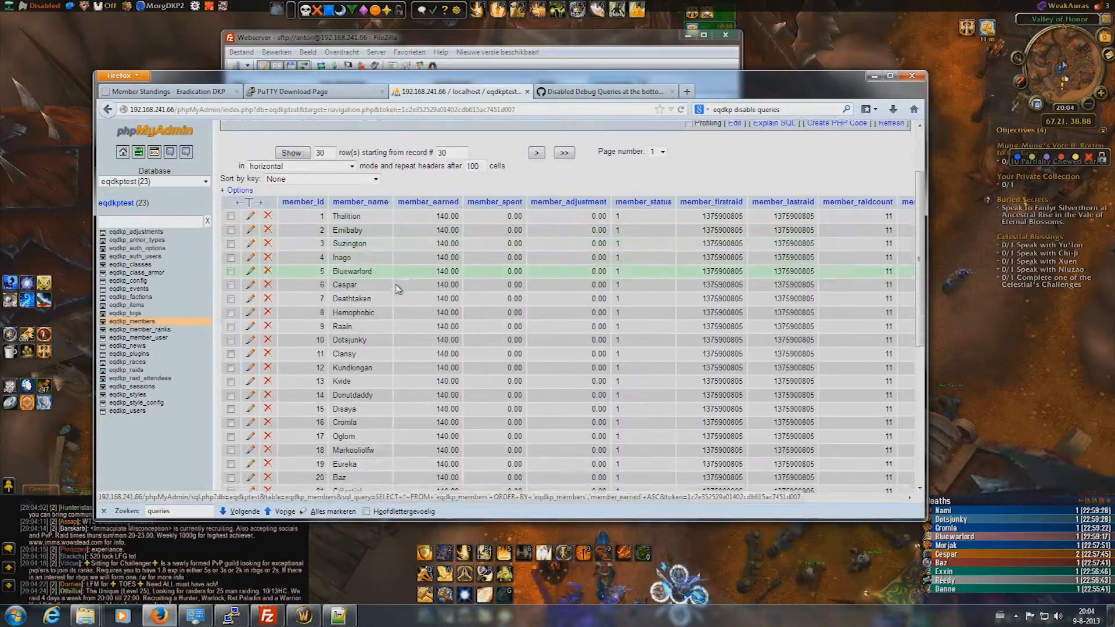
scroll(397, 288, down, 3)
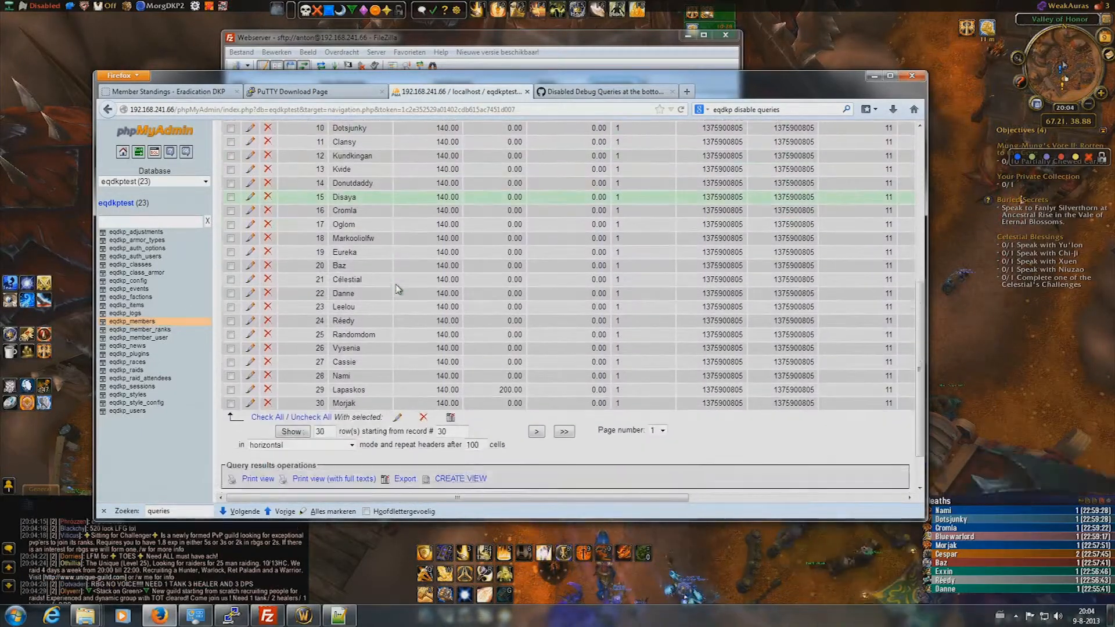
scroll(386, 284, up, 5)
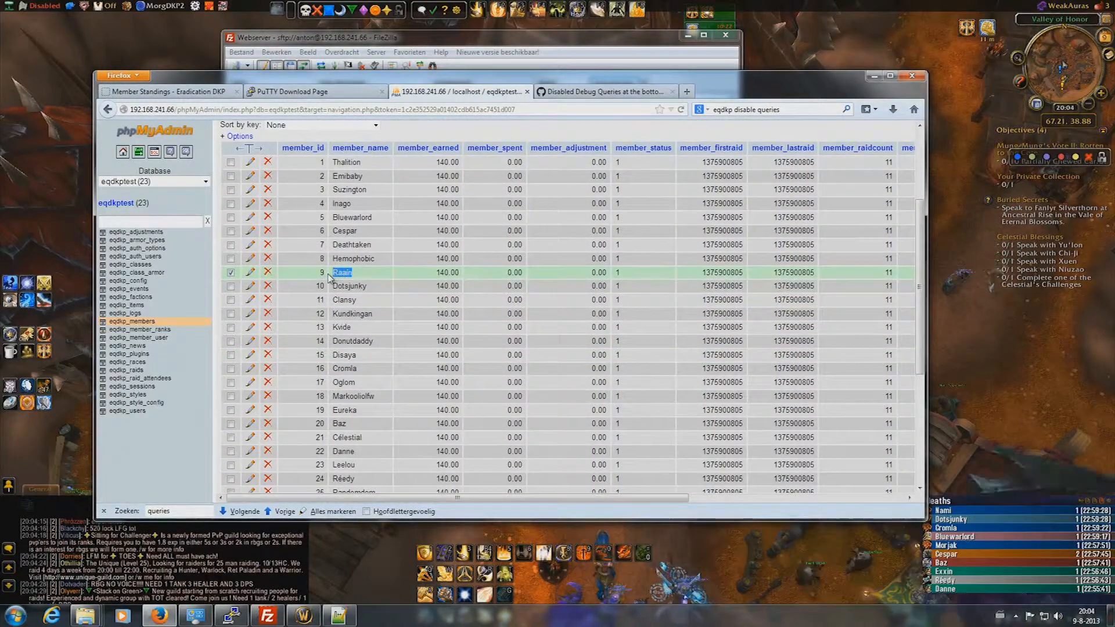
- Re-save row 9 (Raain) and save member 21 without accents as Celestial
drag(324, 274, 319, 277)
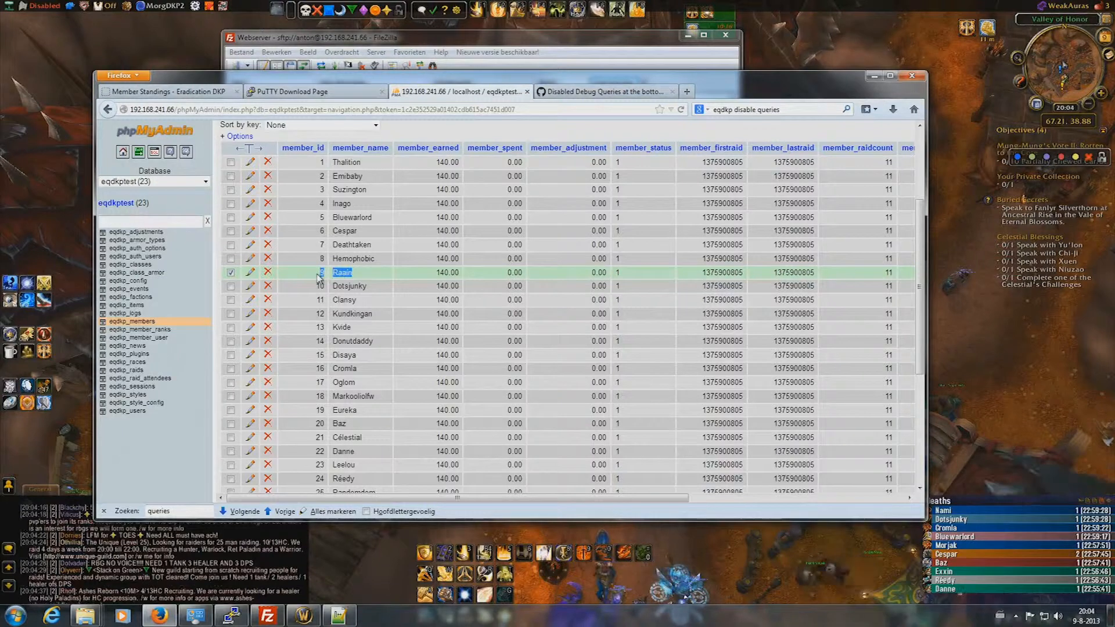
click(251, 272)
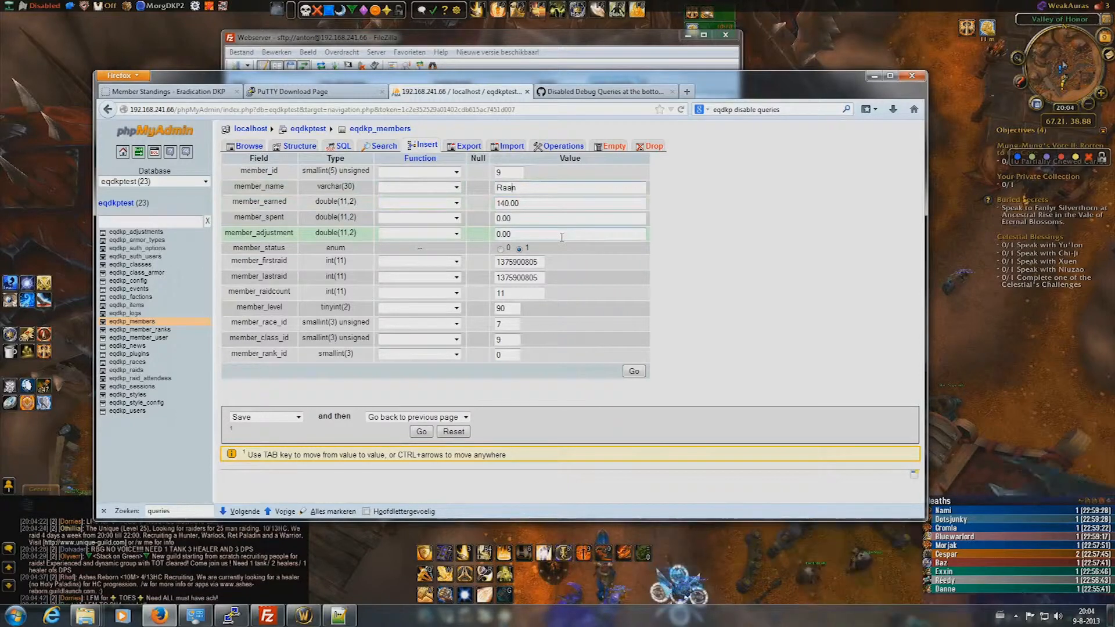
click(627, 371)
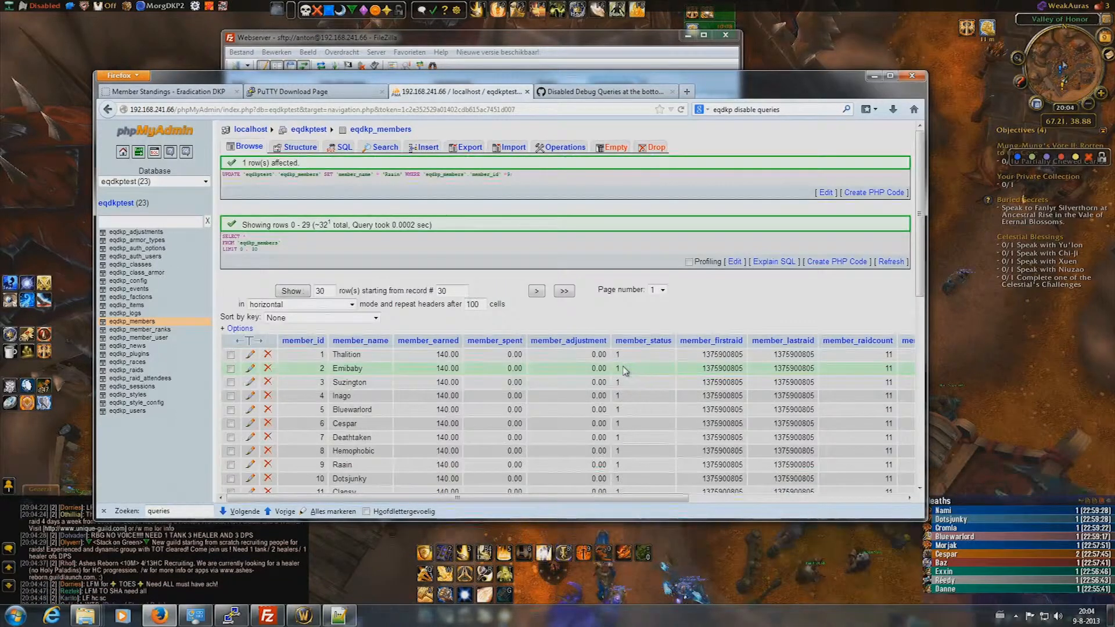
scroll(423, 372, down, 4)
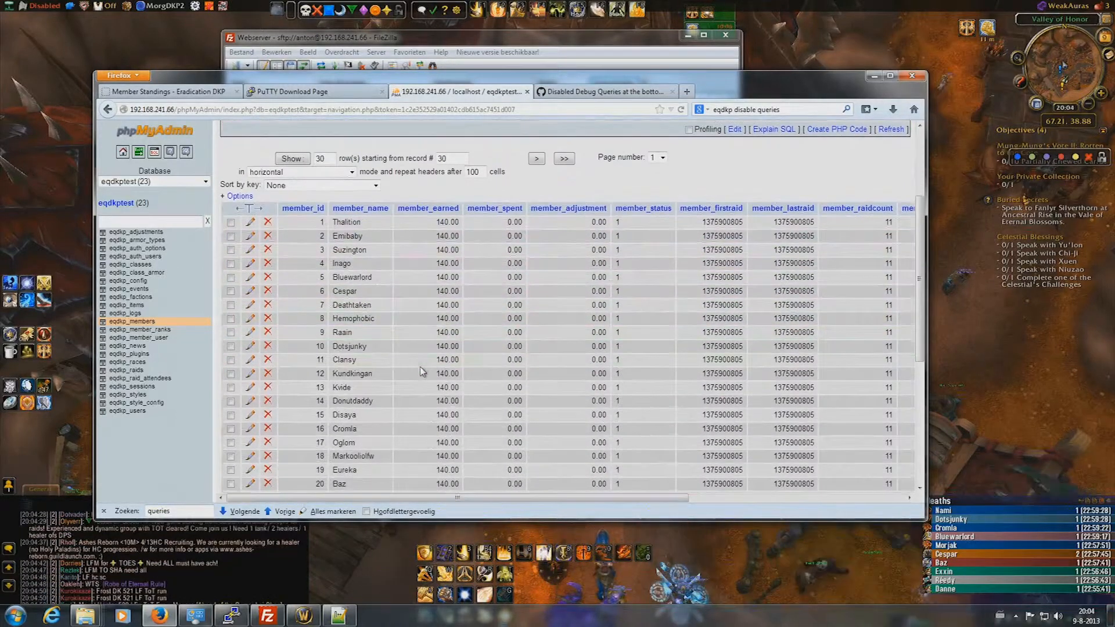
scroll(412, 372, down, 2)
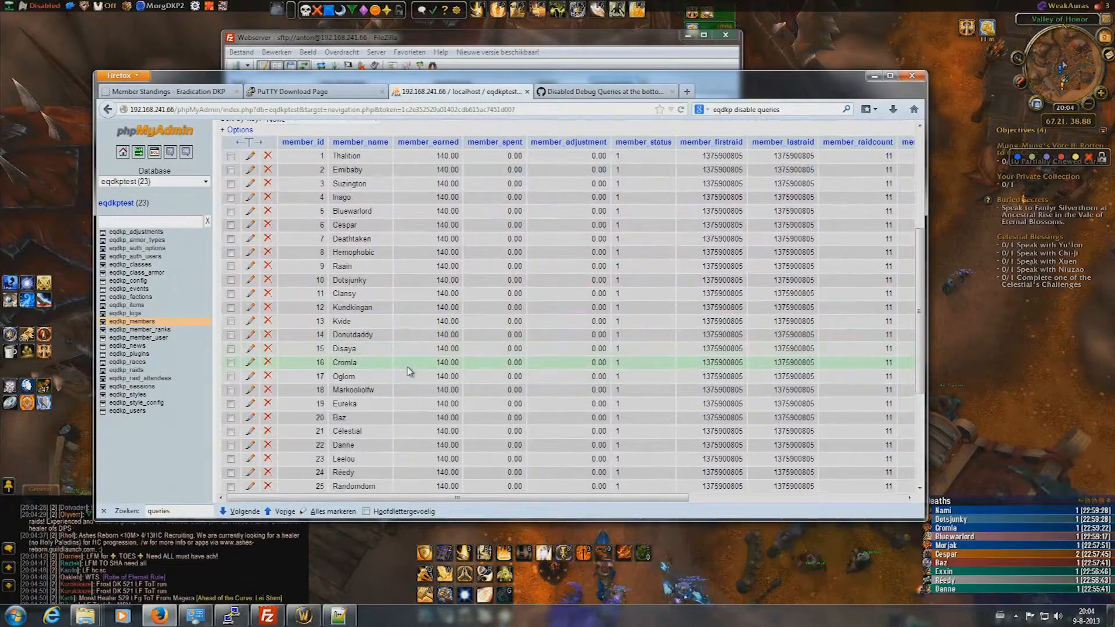
scroll(386, 330, down, 2)
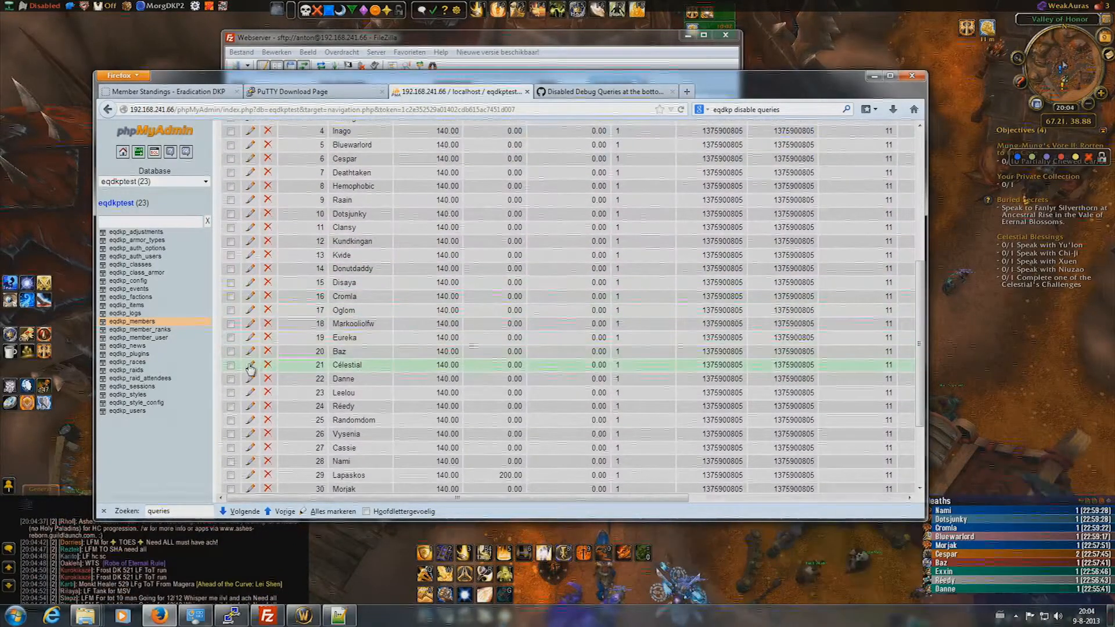
click(250, 366)
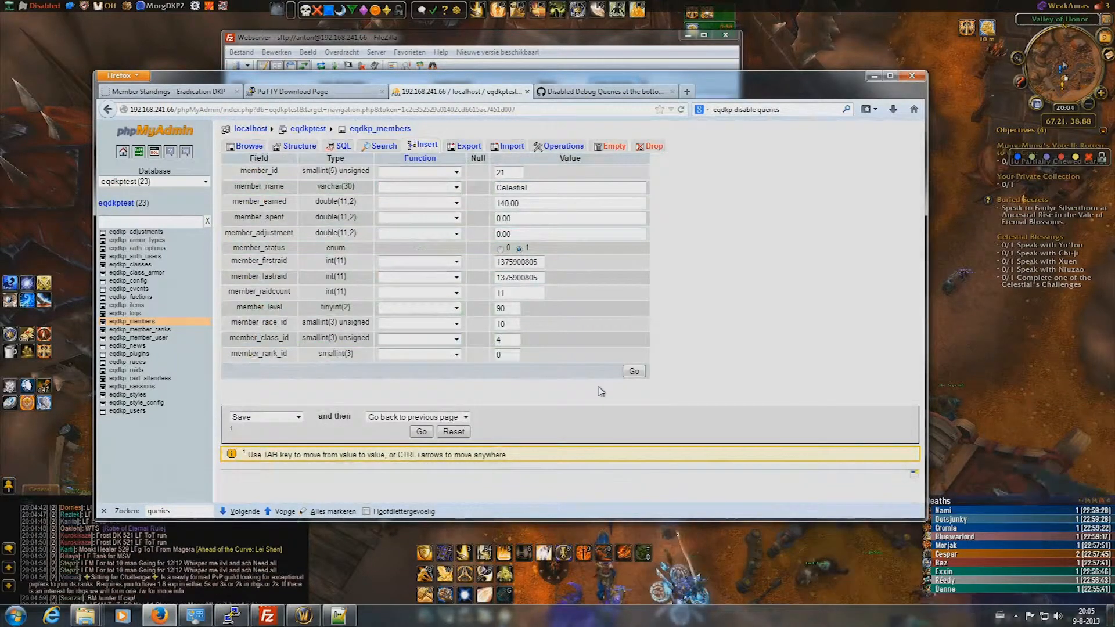
click(634, 372)
- Save member 24 without its accent as Reedy, then show the Member Standings page
scroll(467, 317, down, 5)
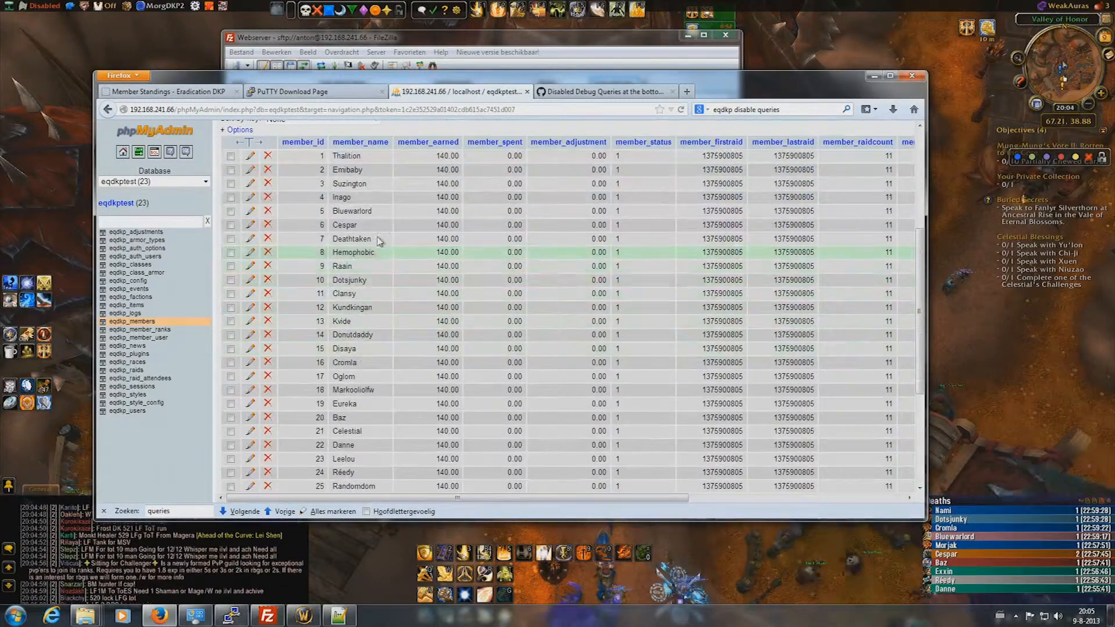
scroll(378, 249, down, 3)
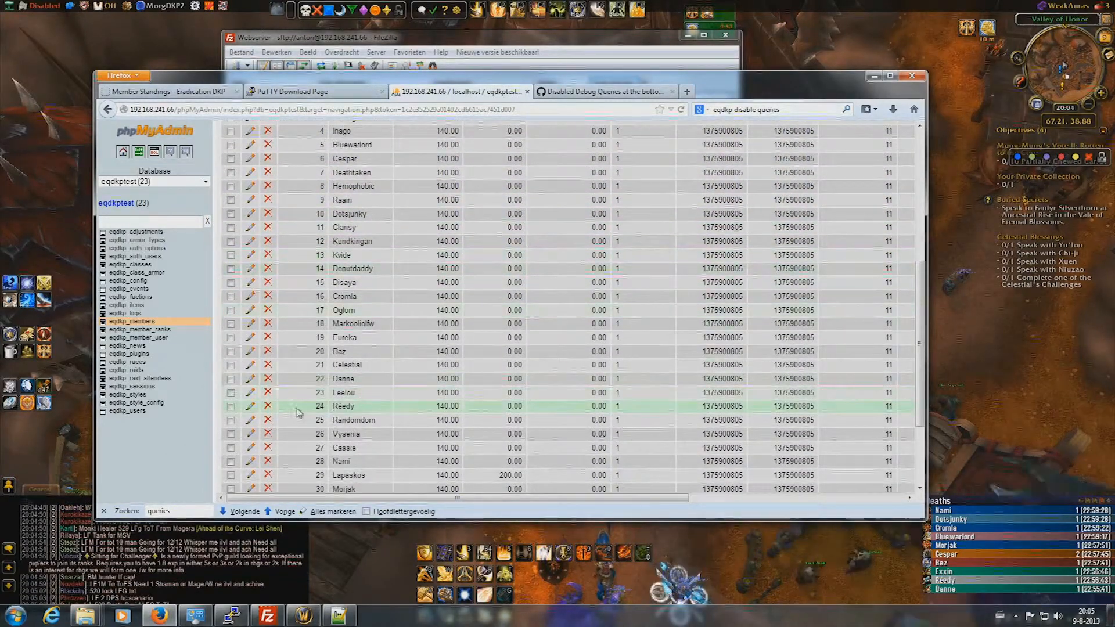
click(251, 407)
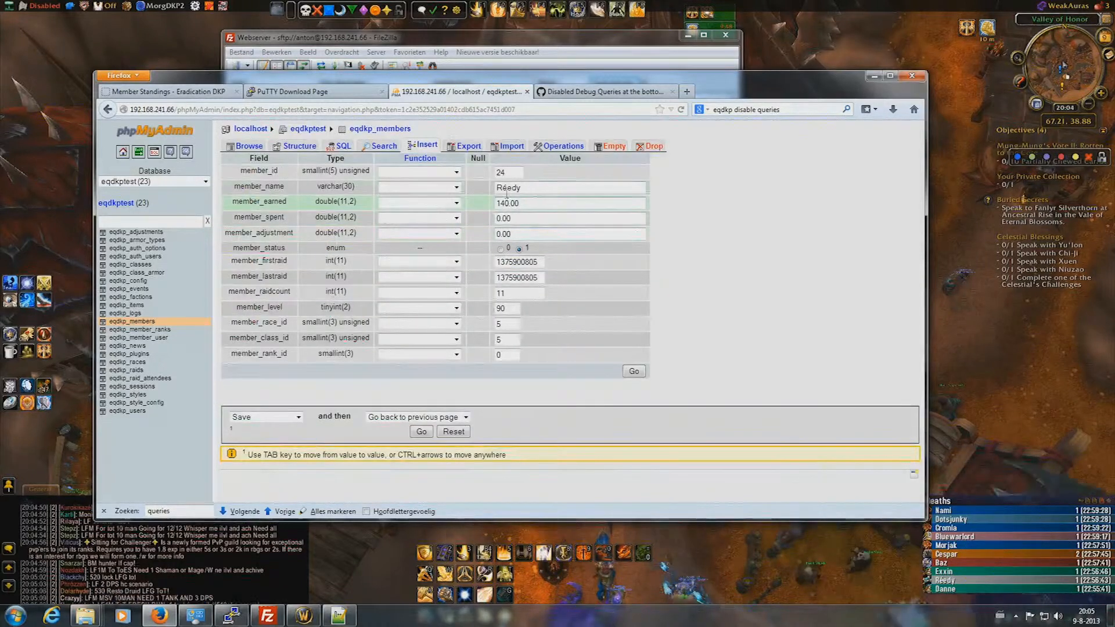
key(BackSpace)
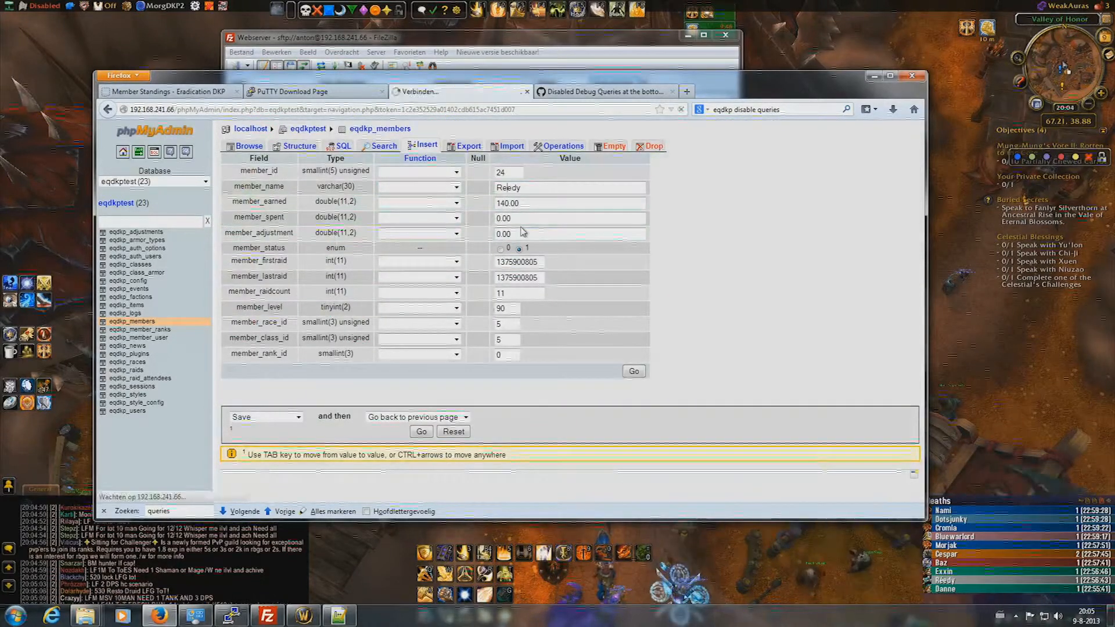
key(Return)
scroll(481, 395, down, 10)
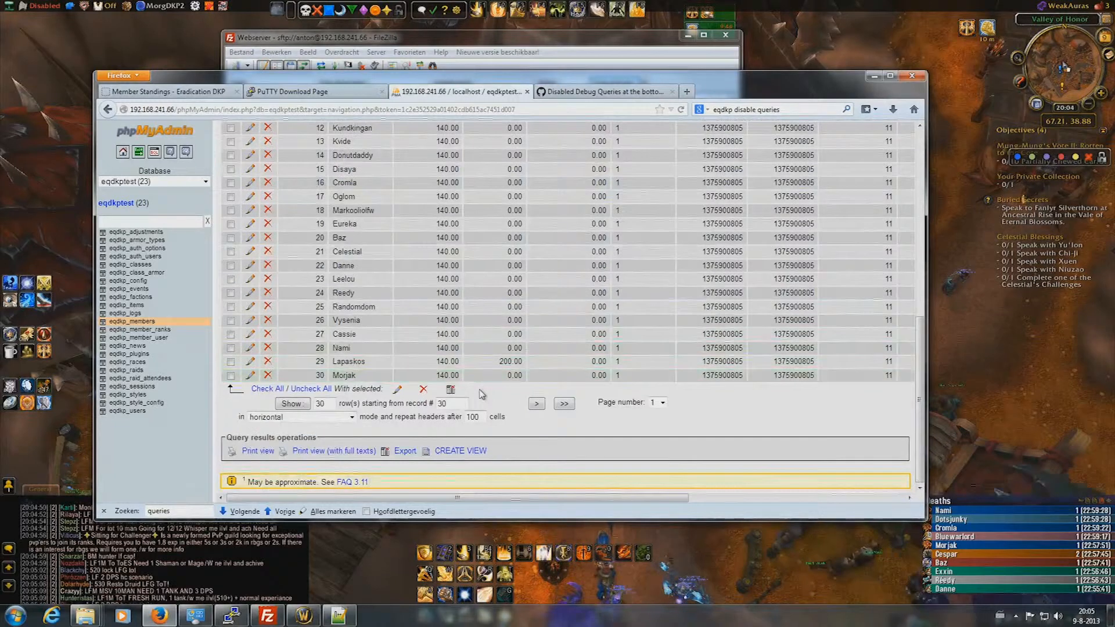
click(168, 91)
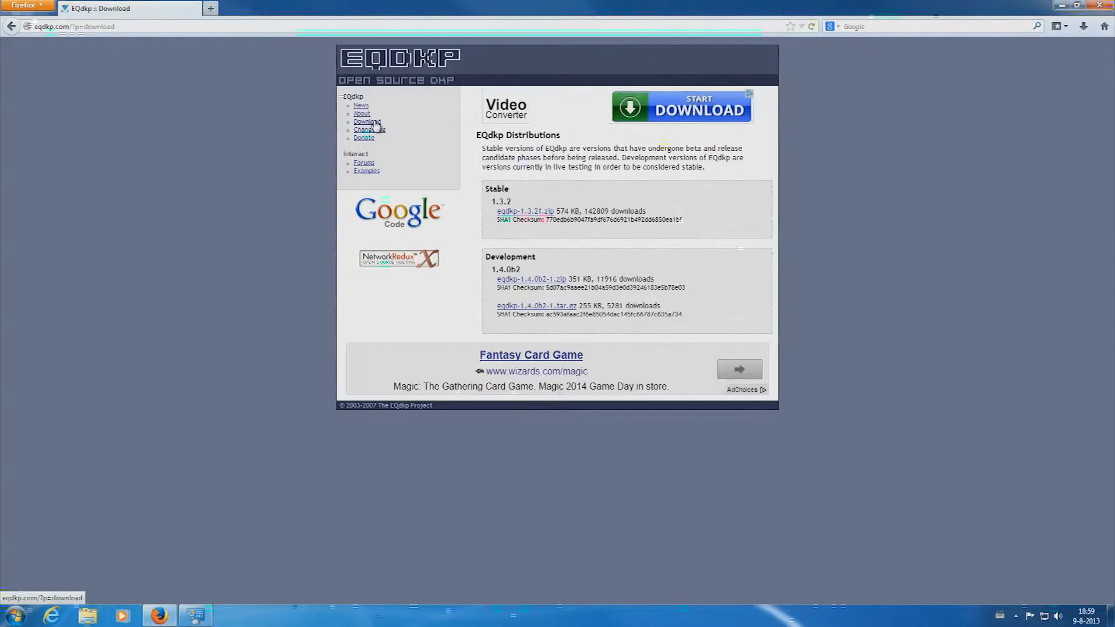
- Open the downloaded eqdkp-1.3.2f.zip with Windows Explorer
click(537, 212)
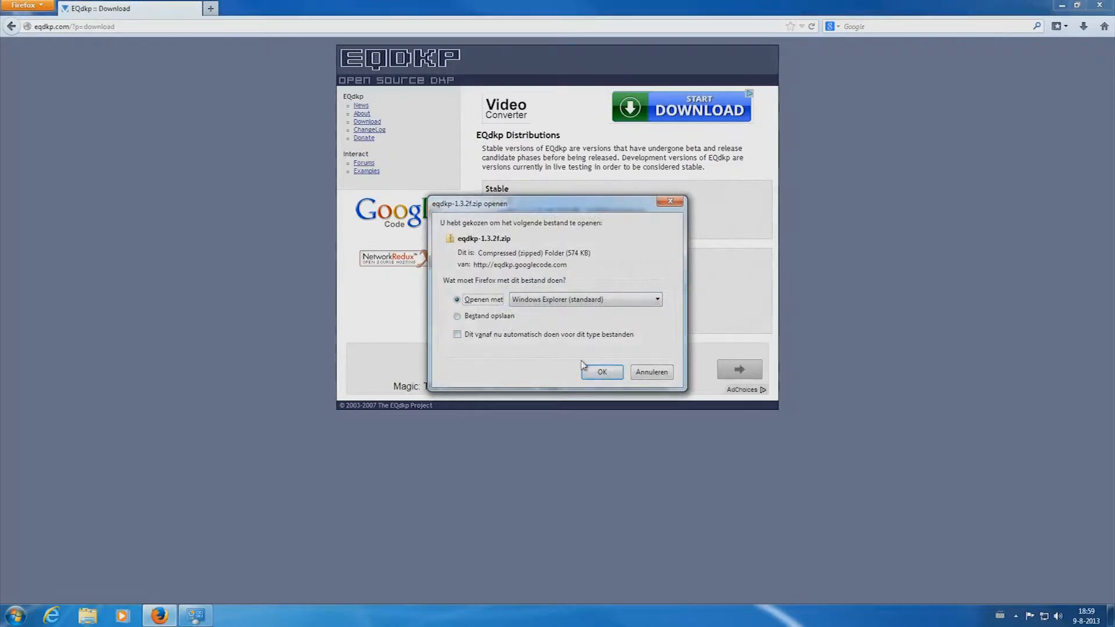
click(603, 377)
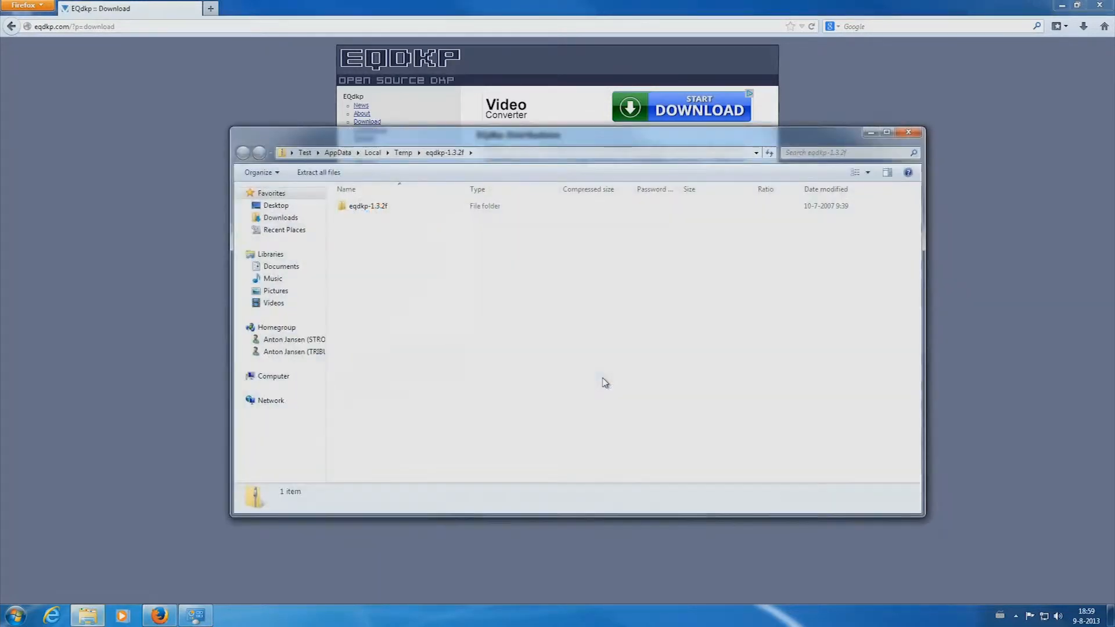
drag(494, 135, 601, 173)
- Browse the 32 items in the zip's eqdkp-1.3.2f folder and start extracting all files
double_click(491, 242)
scroll(639, 264, down, 1)
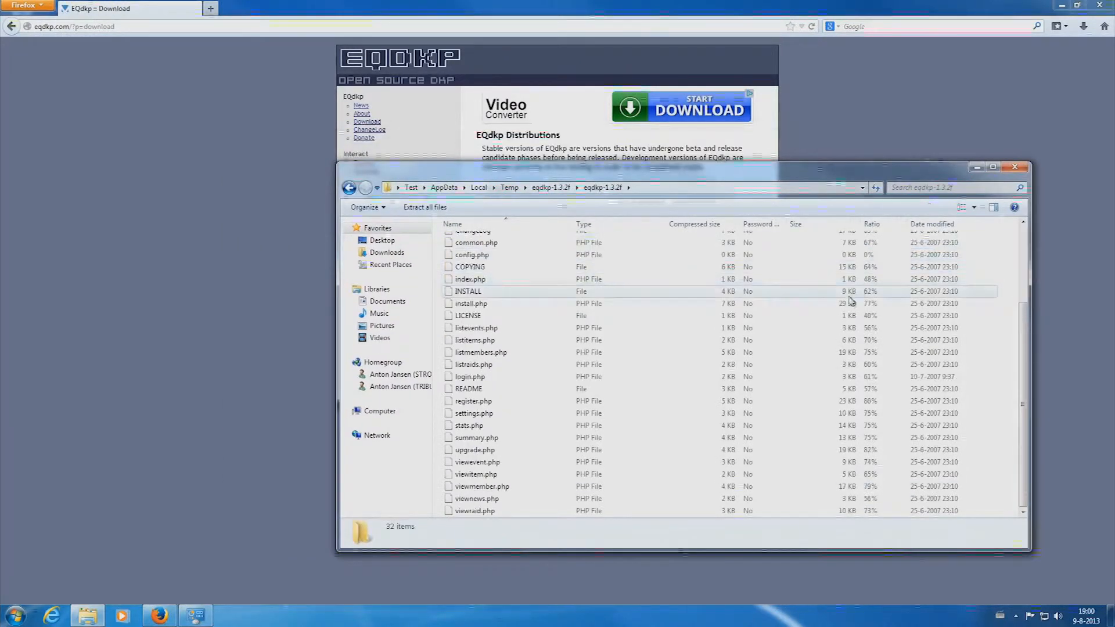
scroll(814, 321, up, 1)
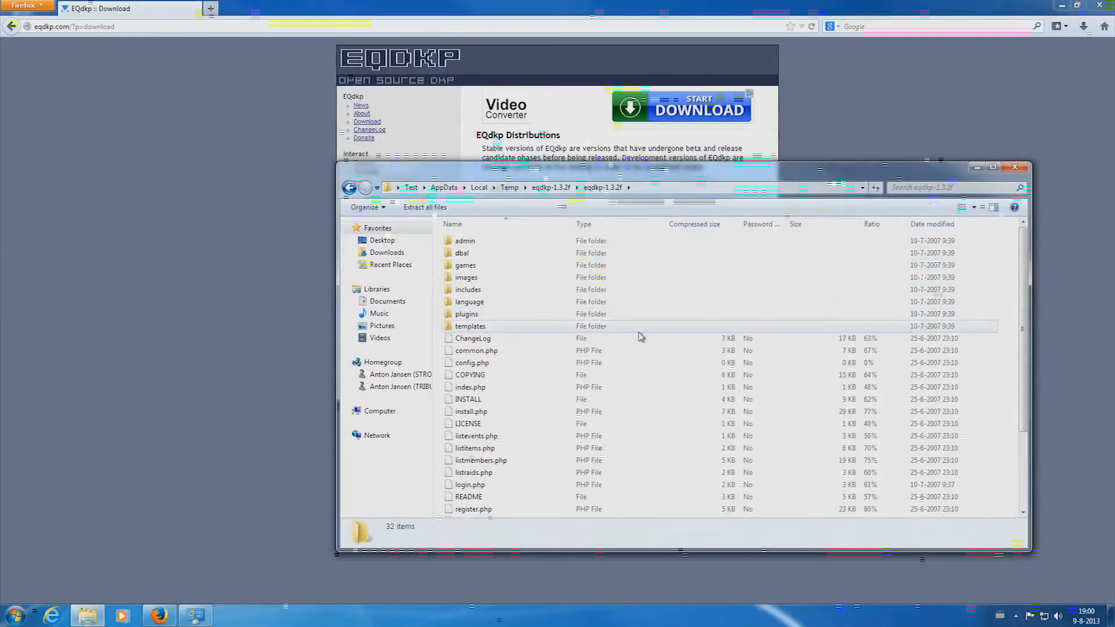
scroll(656, 311, down, 3)
scroll(664, 329, up, 3)
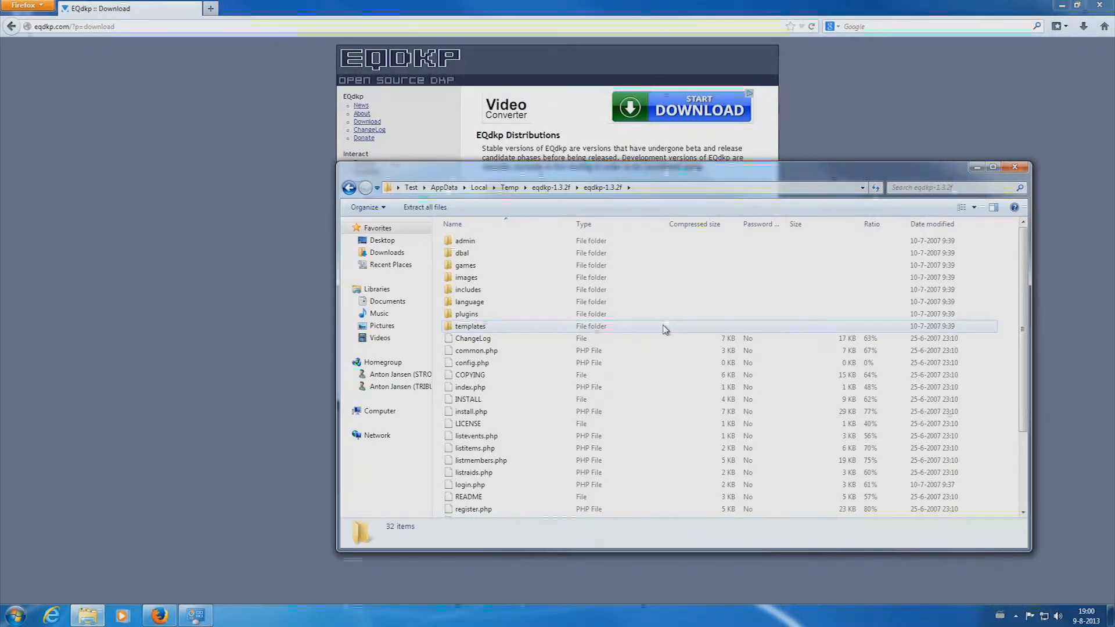
scroll(665, 330, down, 3)
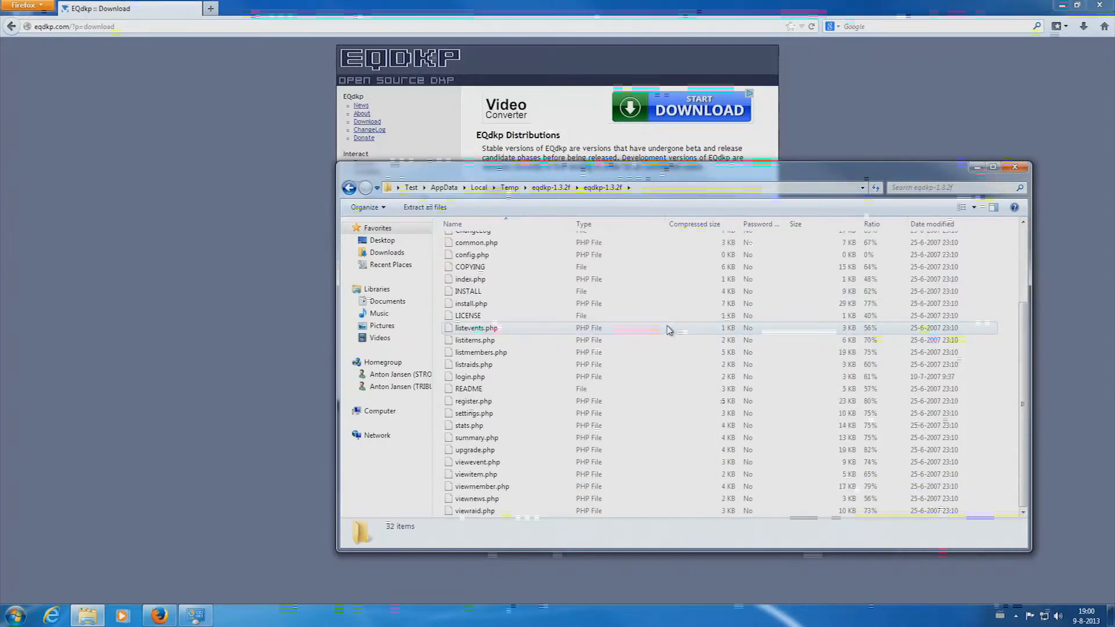
scroll(668, 329, up, 3)
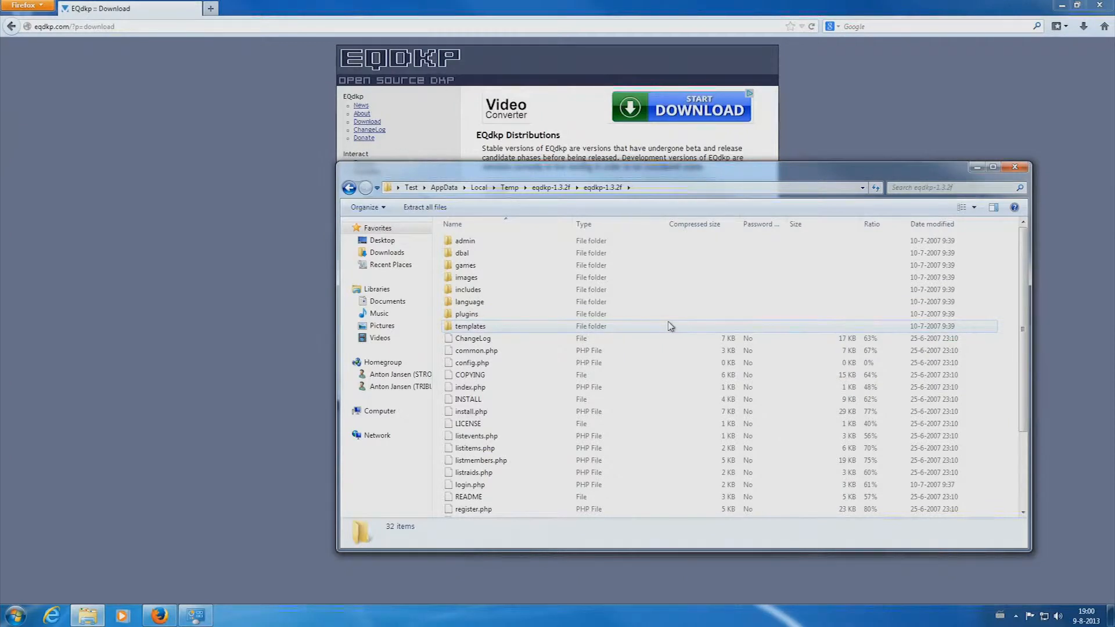
click(425, 208)
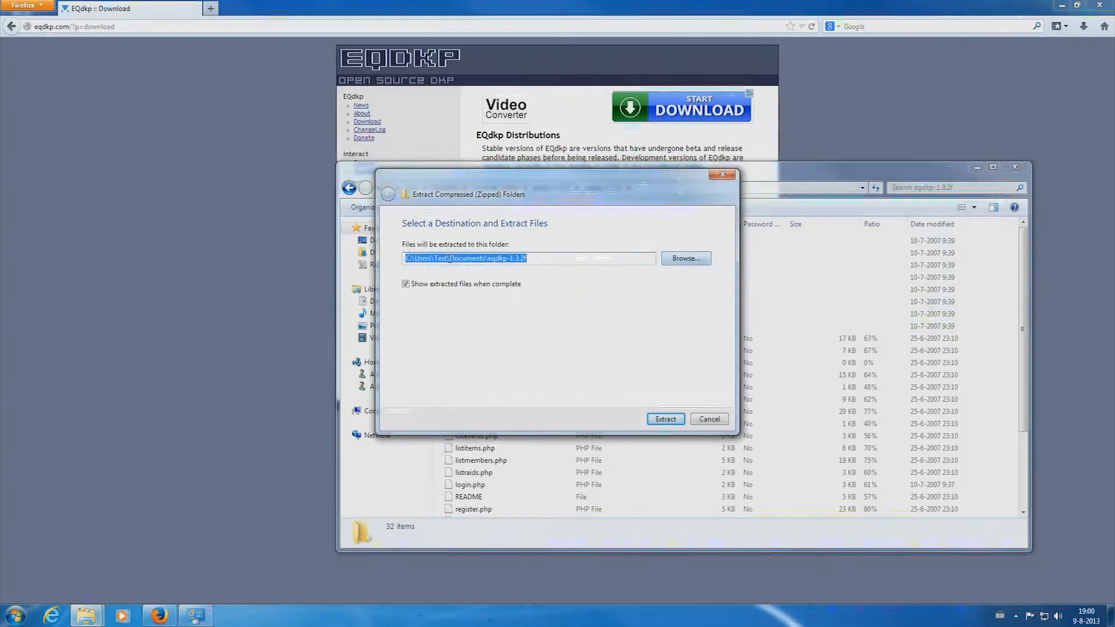
- Extract the 1.3.2f archive to Documents\eqdkp-1.3.2f and select the extracted folder
click(449, 259)
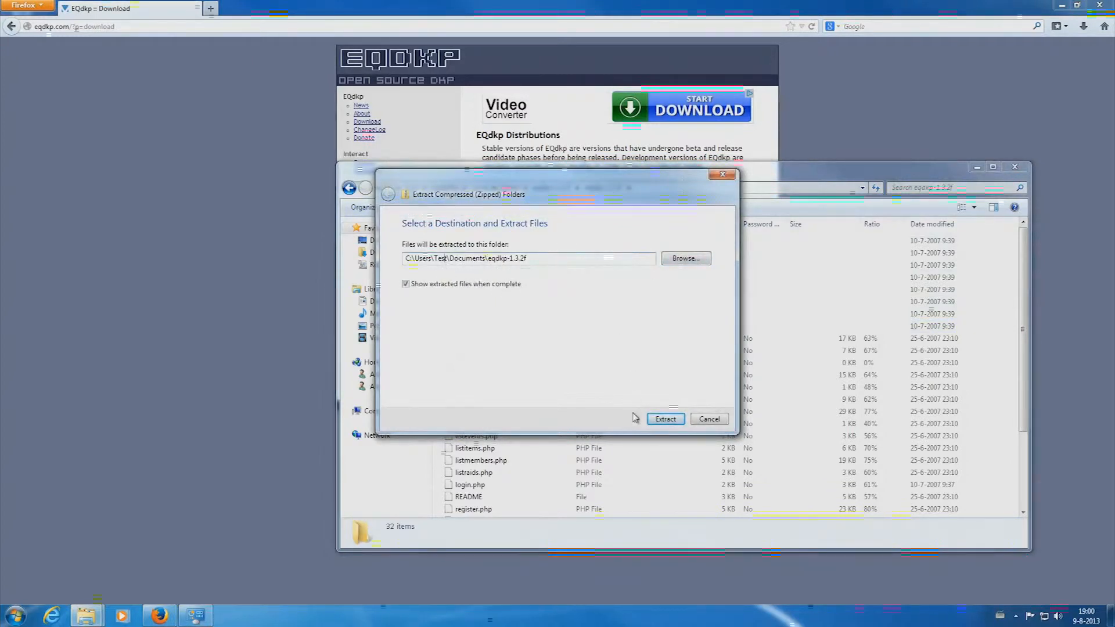
click(662, 423)
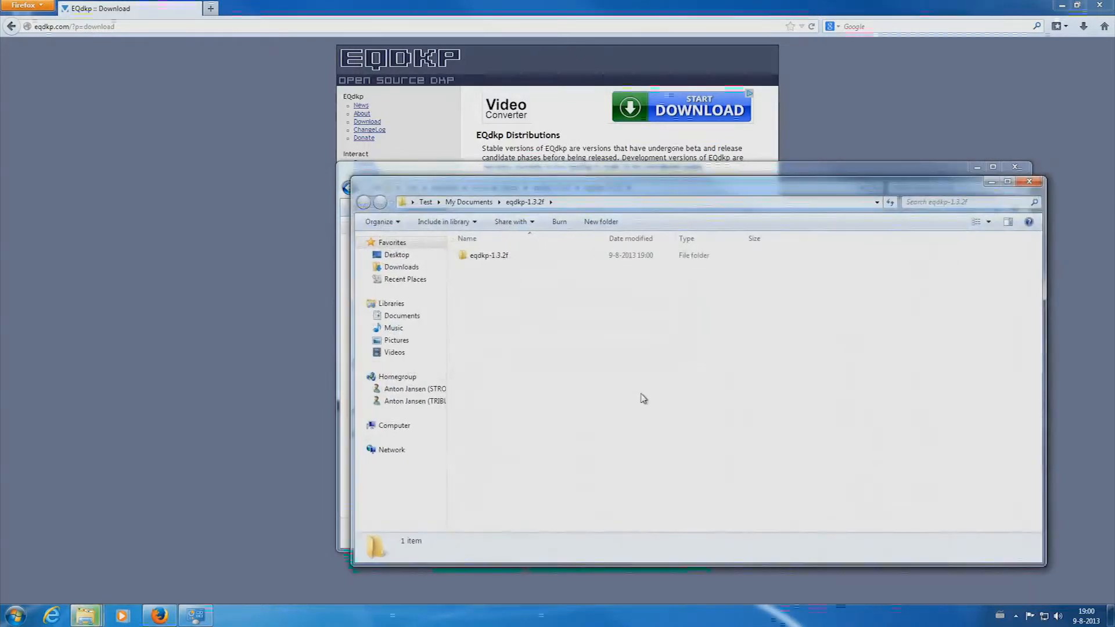
click(508, 260)
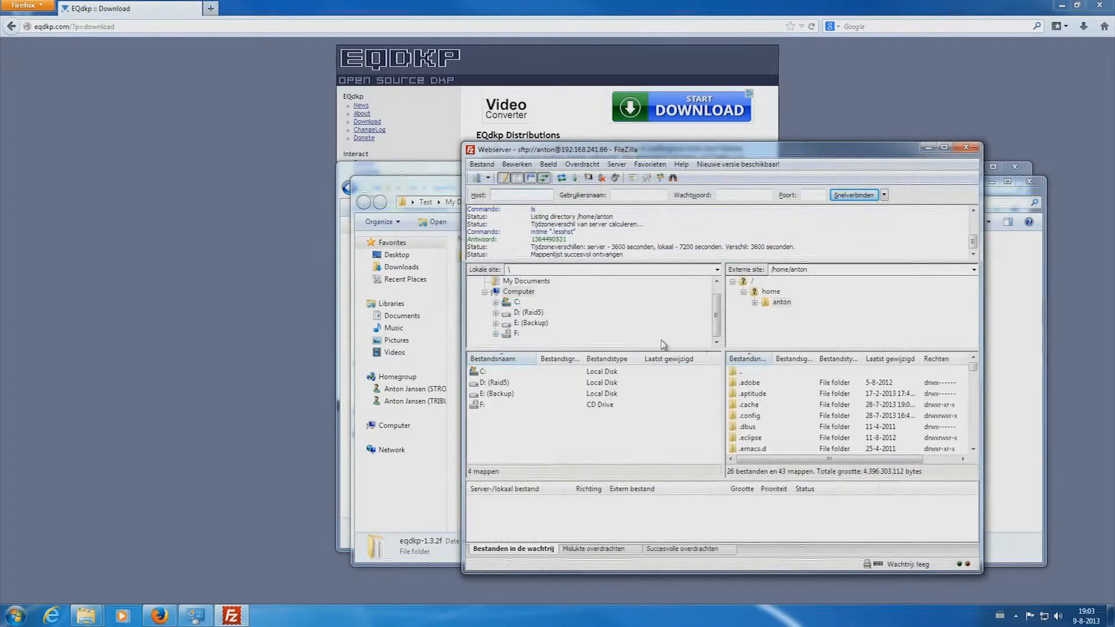
- Browse locally to Documents\eqdkp-1.3.2f\eqdkp-1.3.2f in FileZilla
click(532, 282)
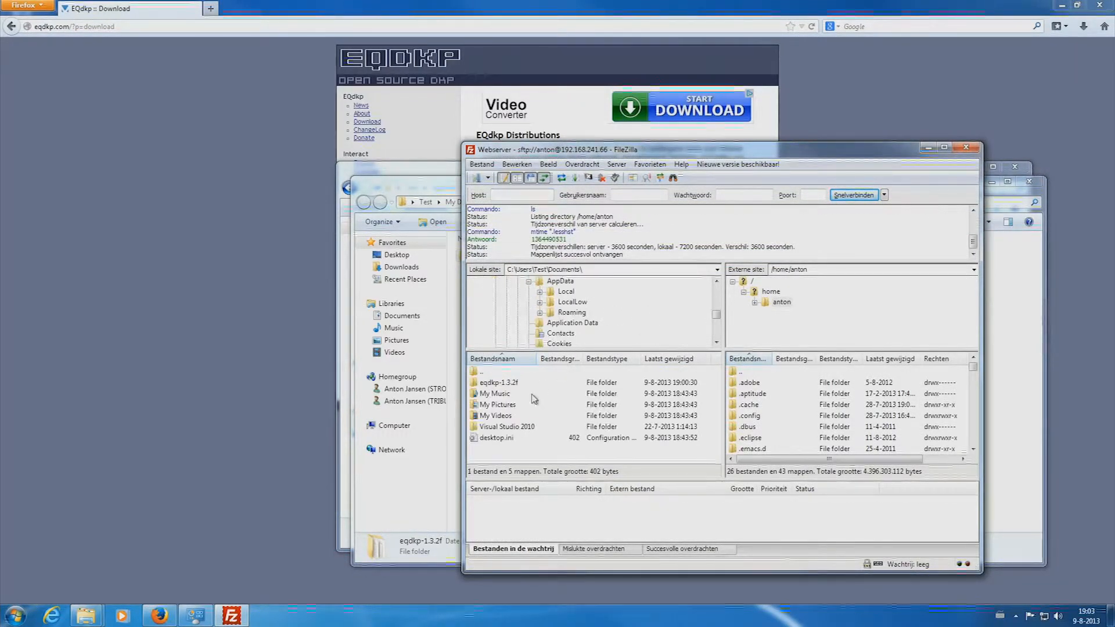
click(503, 383)
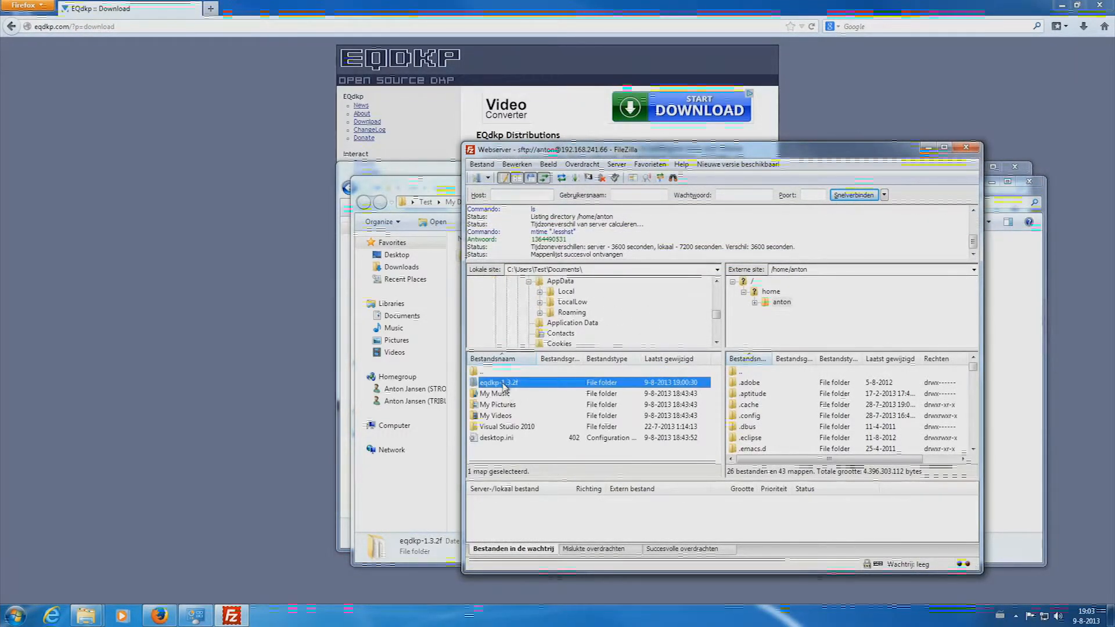
double_click(536, 385)
double_click(522, 383)
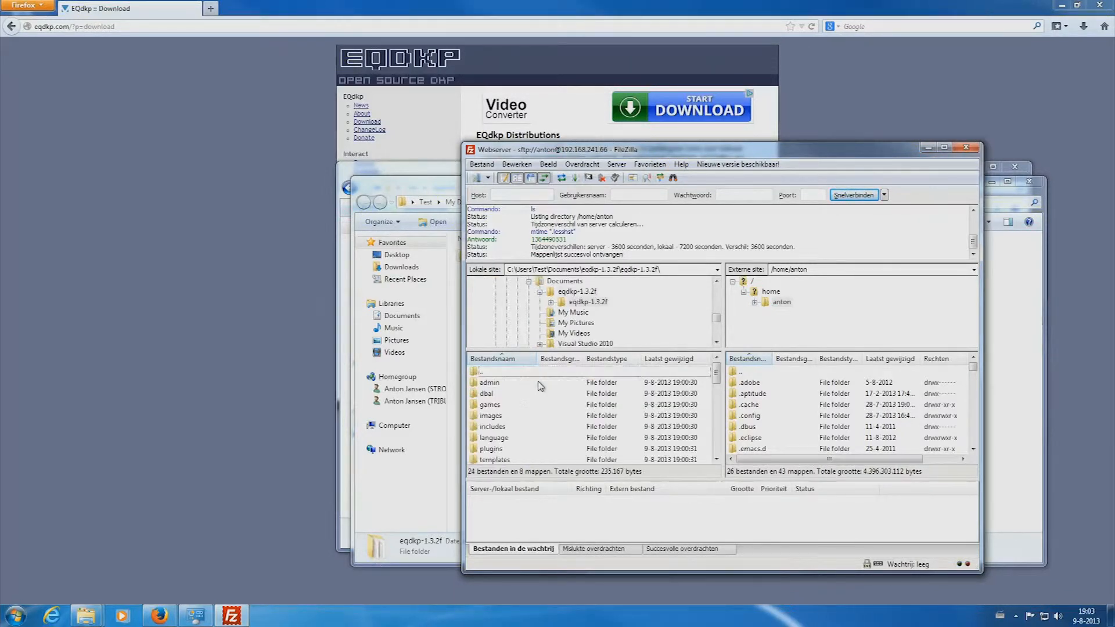
click(540, 384)
scroll(611, 385, down, 5)
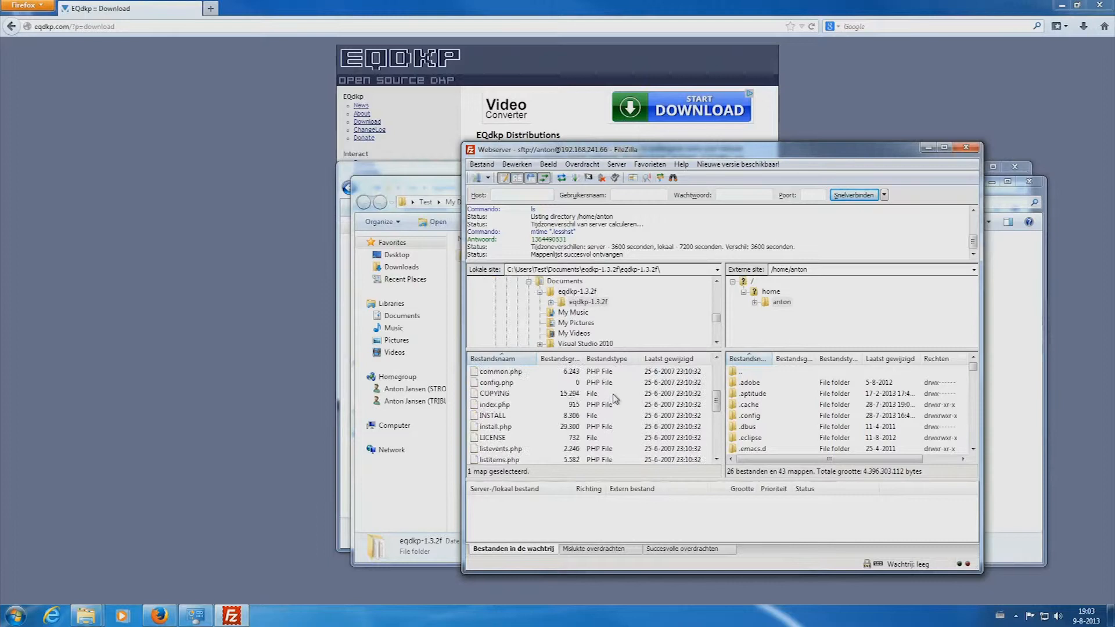
scroll(611, 396, up, 4)
- Upload all local EQdkp 1.3.2f files to the server's eqdkp folder
key(ctrl+a)
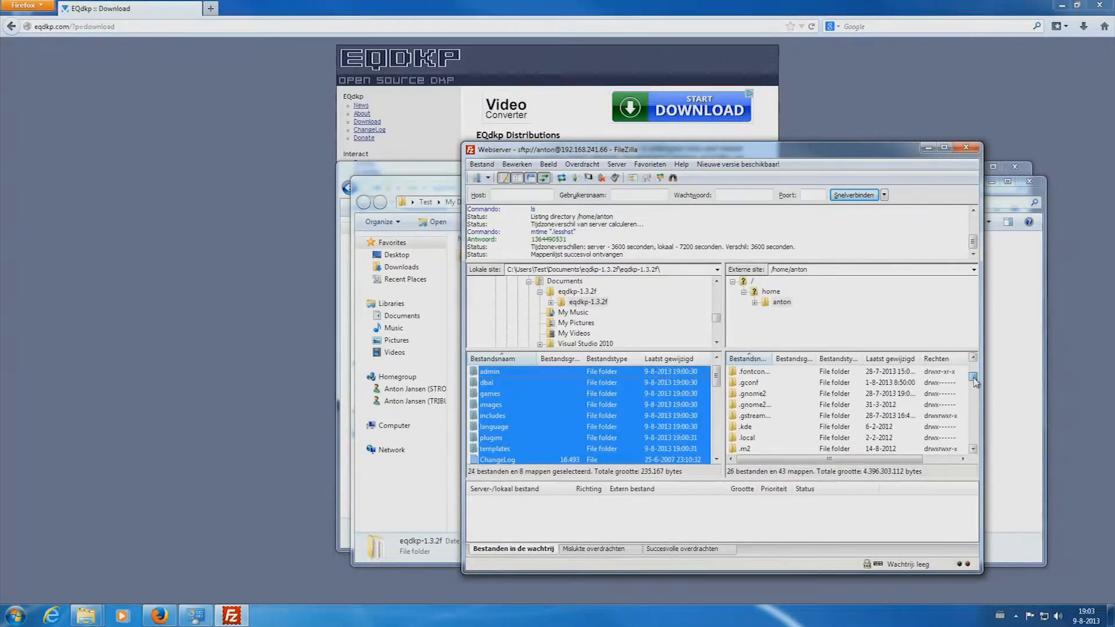
scroll(528, 396, up, 1)
right_click(528, 395)
click(557, 401)
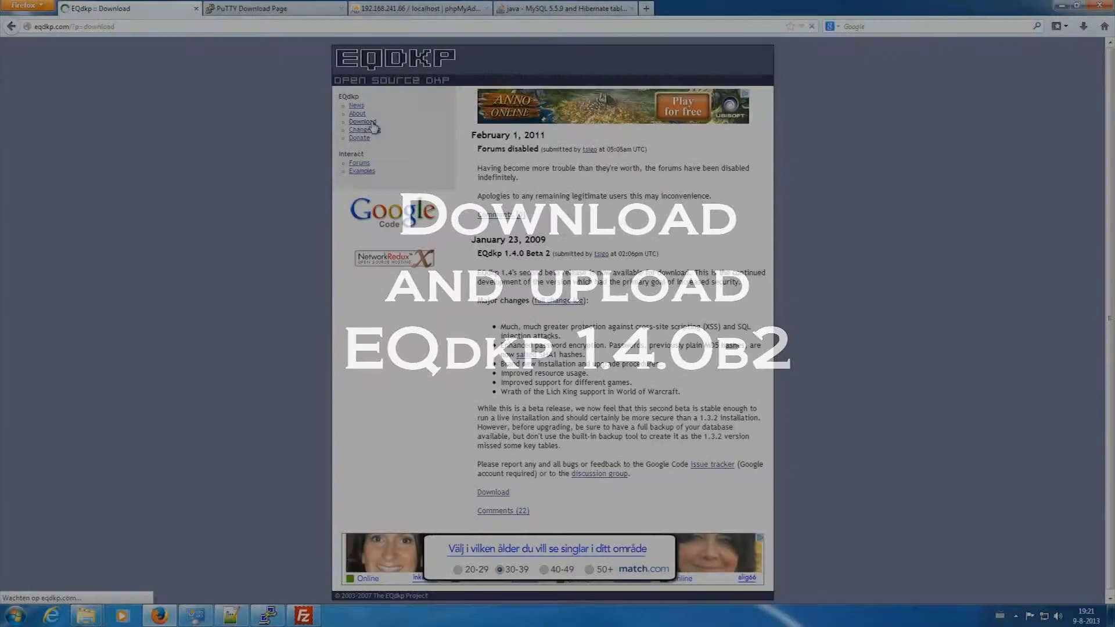
- Go to the EQdkp download page and download eqdkp-1.4.0b2-1.zip
click(367, 121)
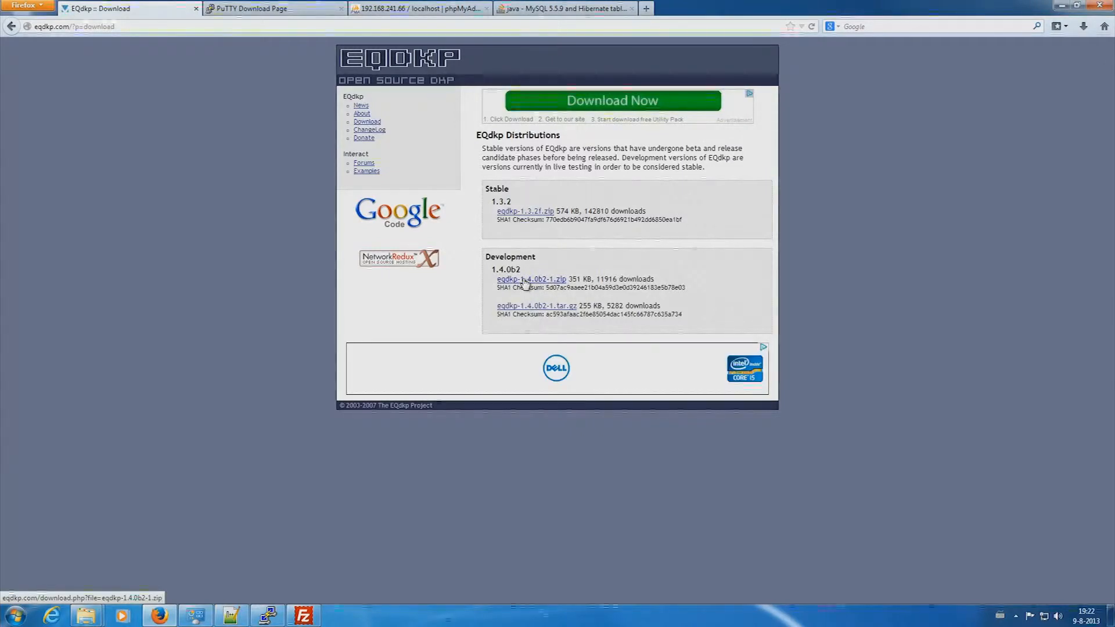
click(524, 281)
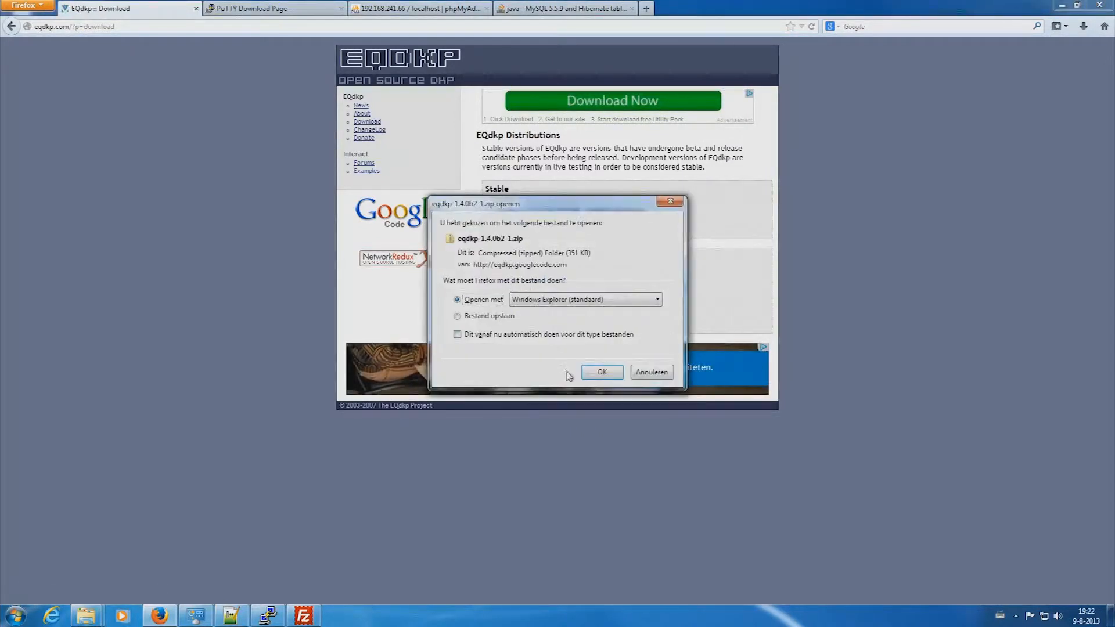
- Open eqdkp-1.4.0b2-1.zip in Explorer and extract its files into Documents
click(602, 372)
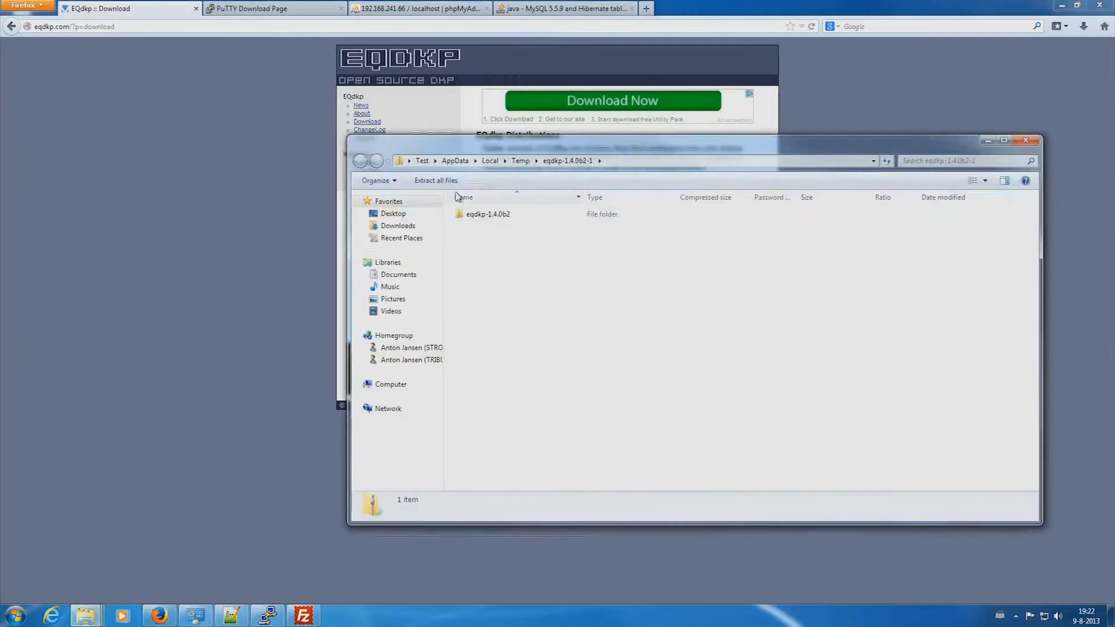
click(488, 214)
click(435, 180)
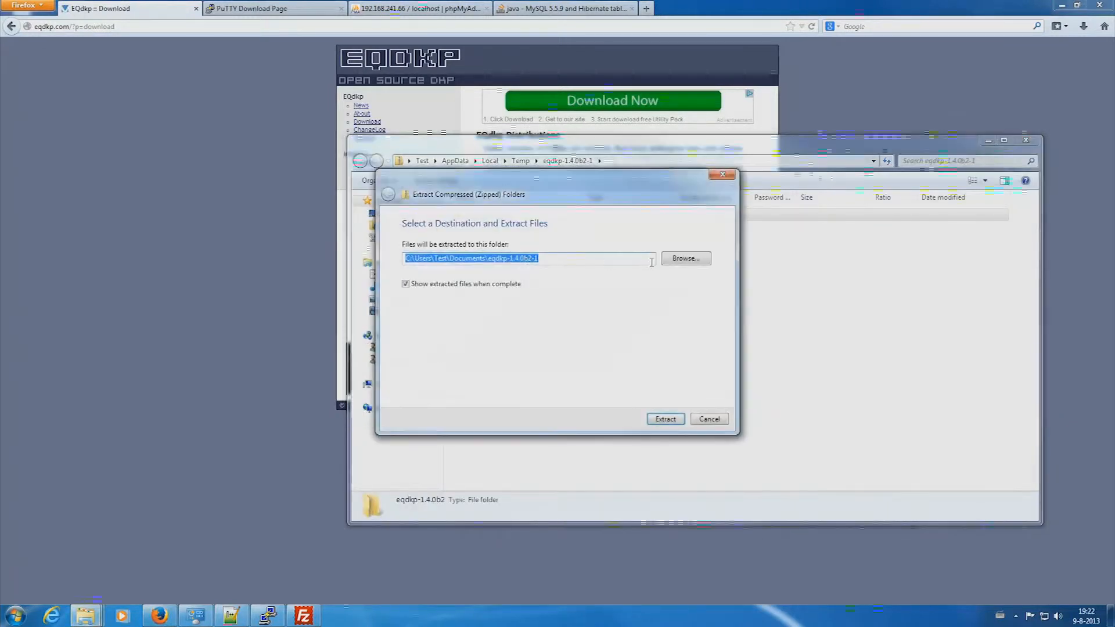
click(665, 420)
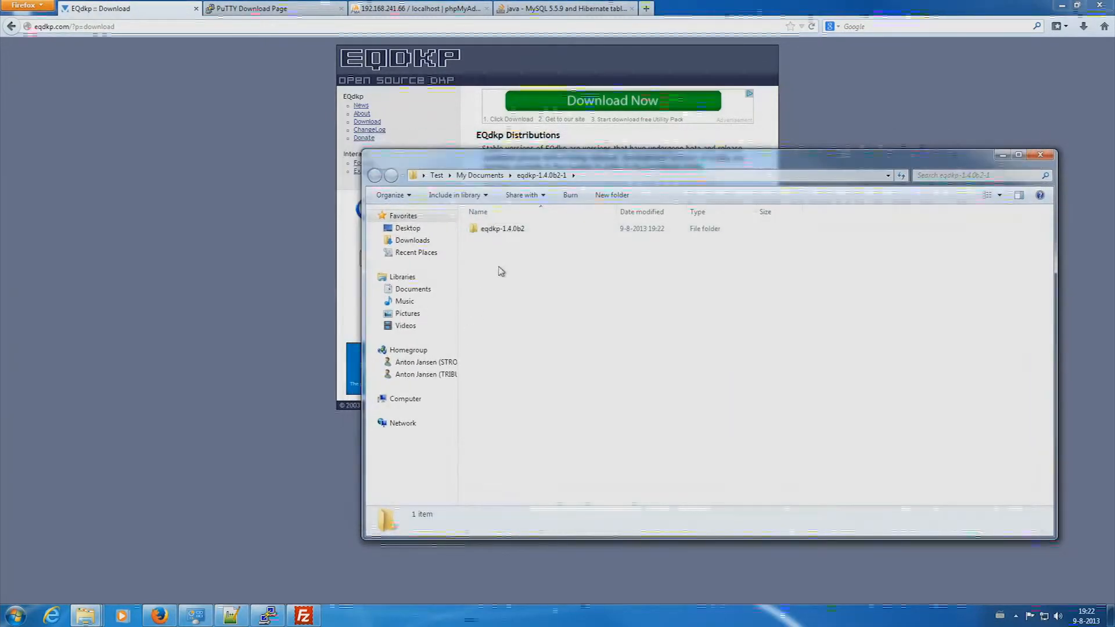
- Open the extracted eqdkp-1.4.0b2\upload folder with its 25 items, then bring FileZilla forward
double_click(502, 230)
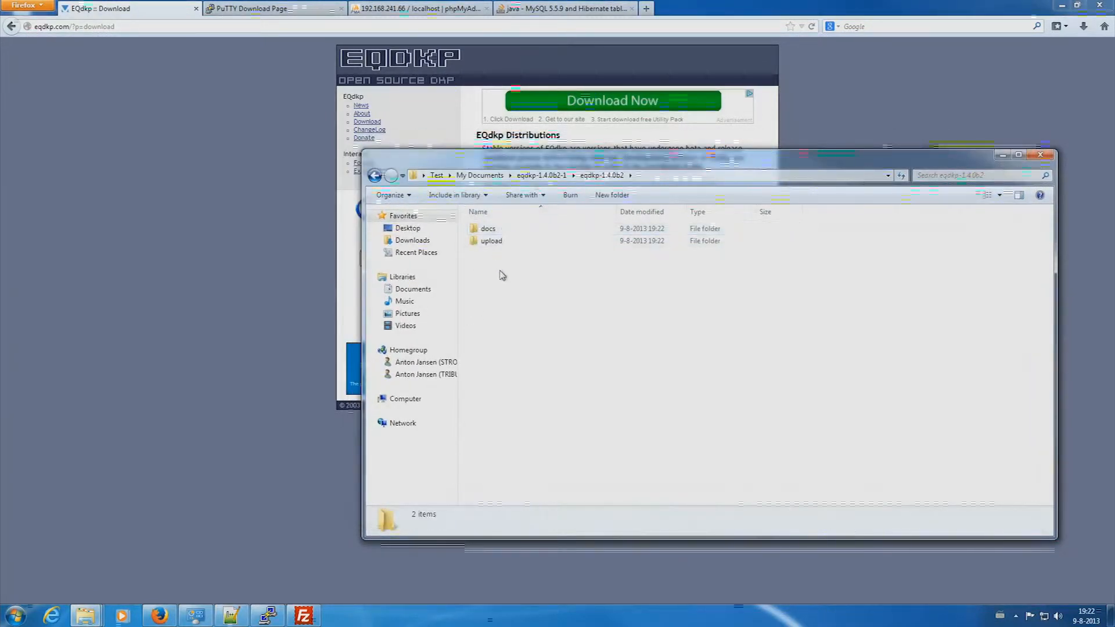
click(502, 242)
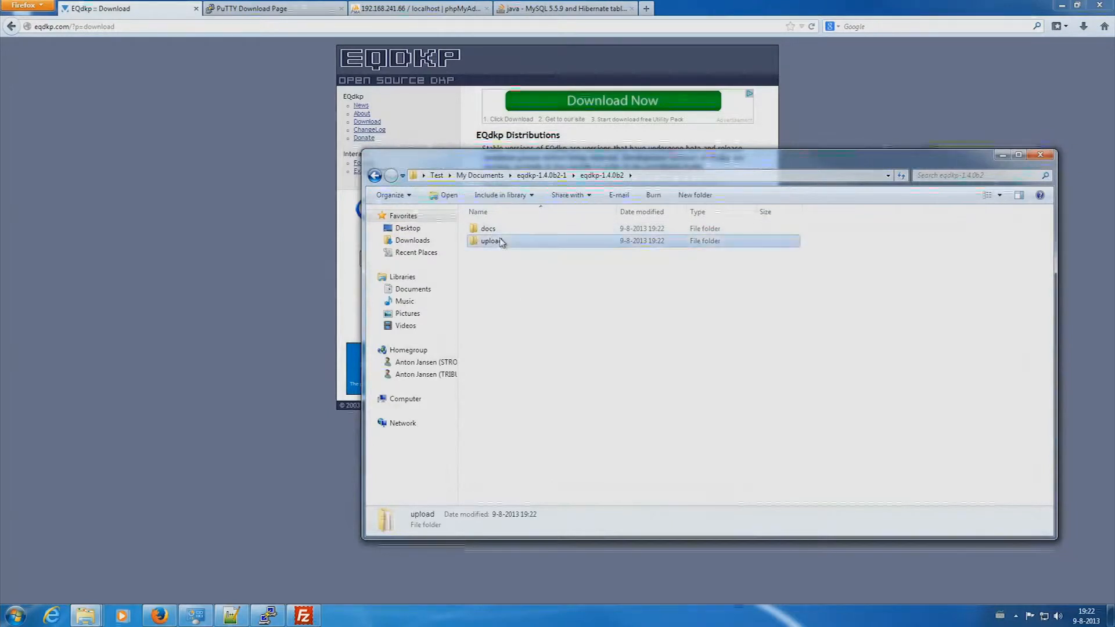
double_click(502, 241)
scroll(561, 274, down, 1)
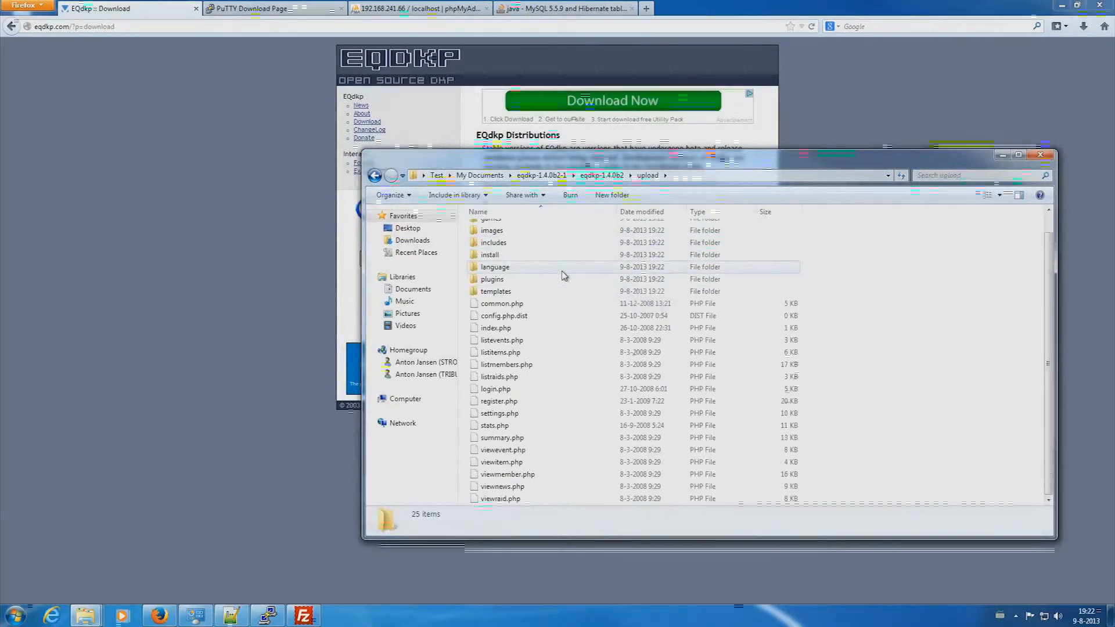
scroll(570, 280, up, 1)
scroll(577, 283, down, 1)
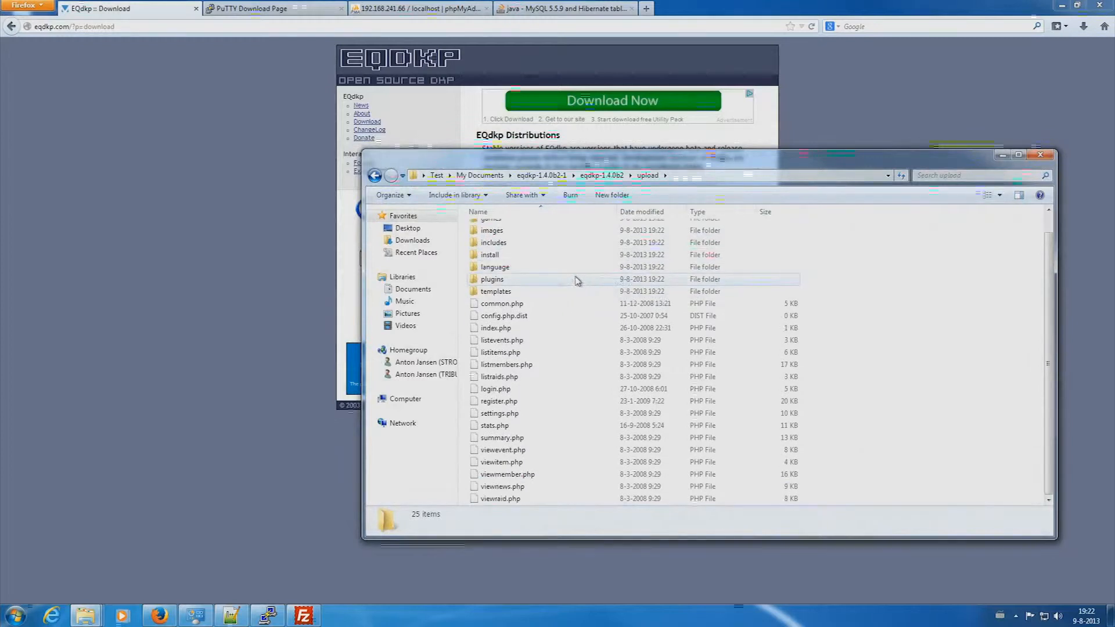
scroll(578, 282, up, 1)
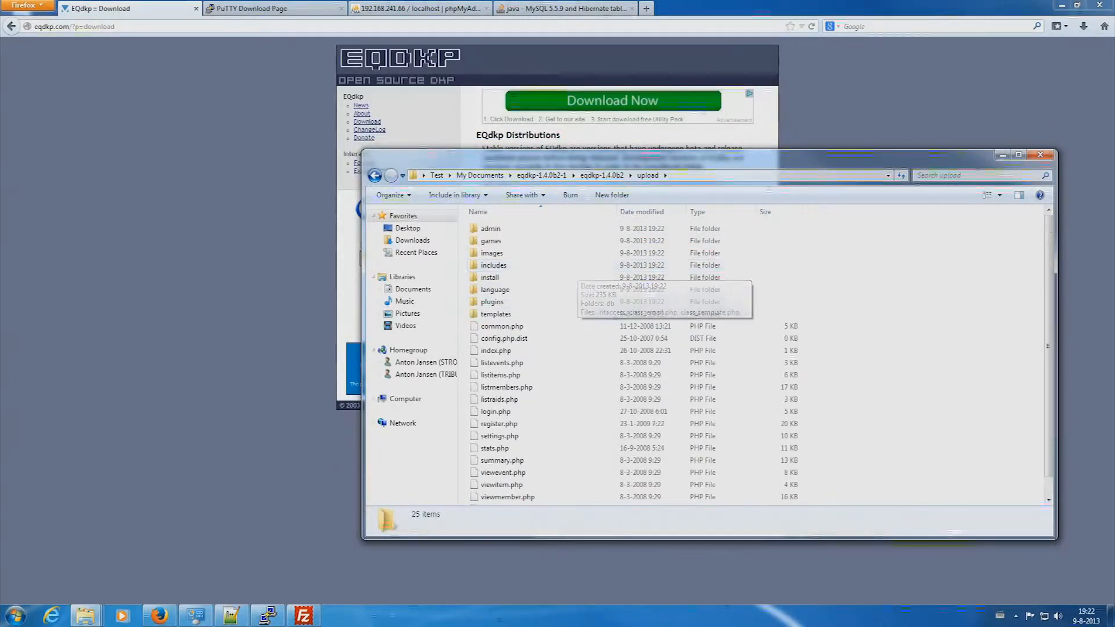
click(303, 616)
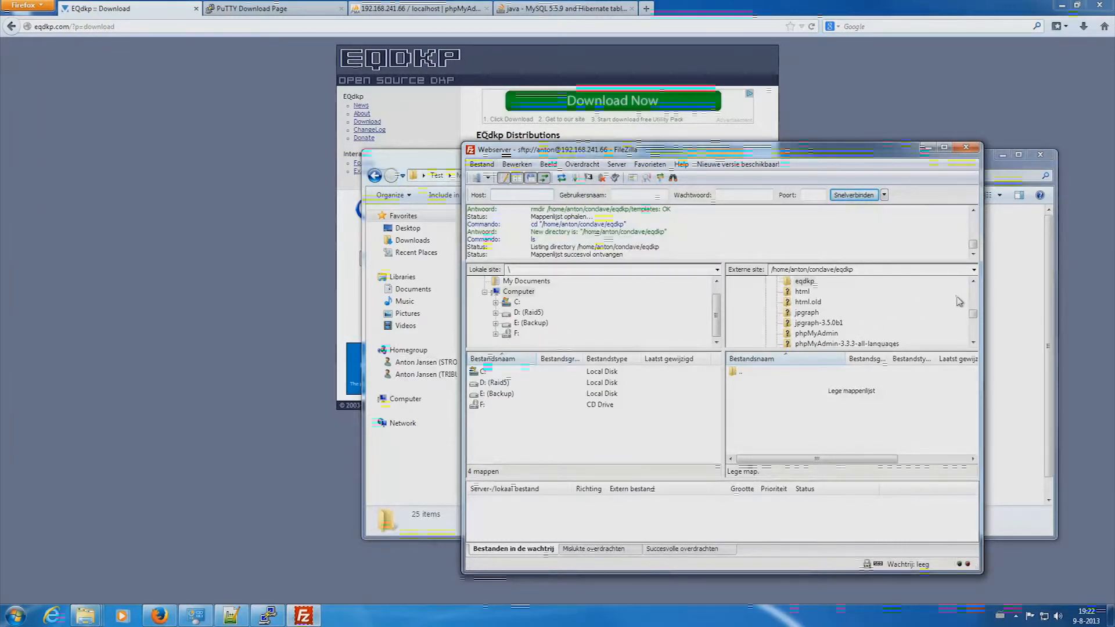
- Target the remote eqdkp folder and browse locally to eqdkp-1.4.0b2\upload
click(806, 282)
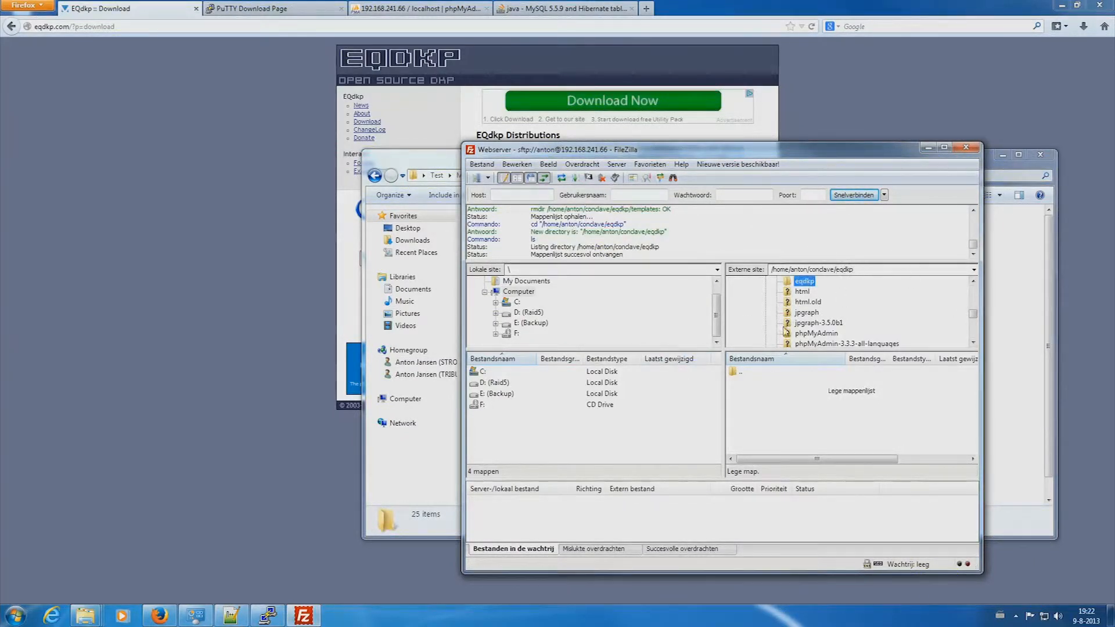
click(521, 283)
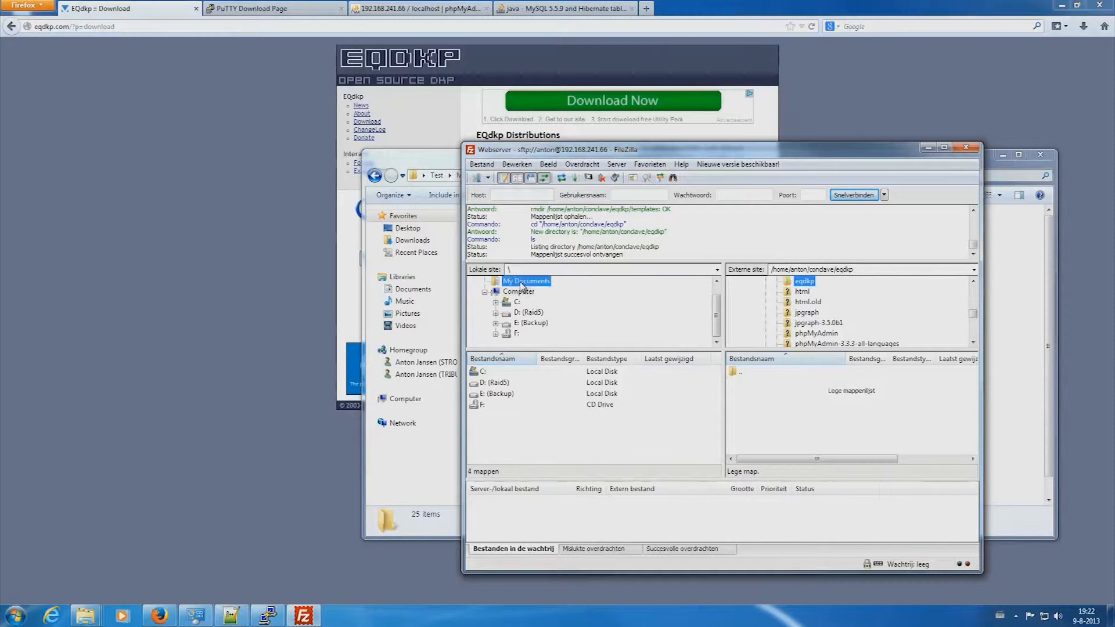
click(509, 383)
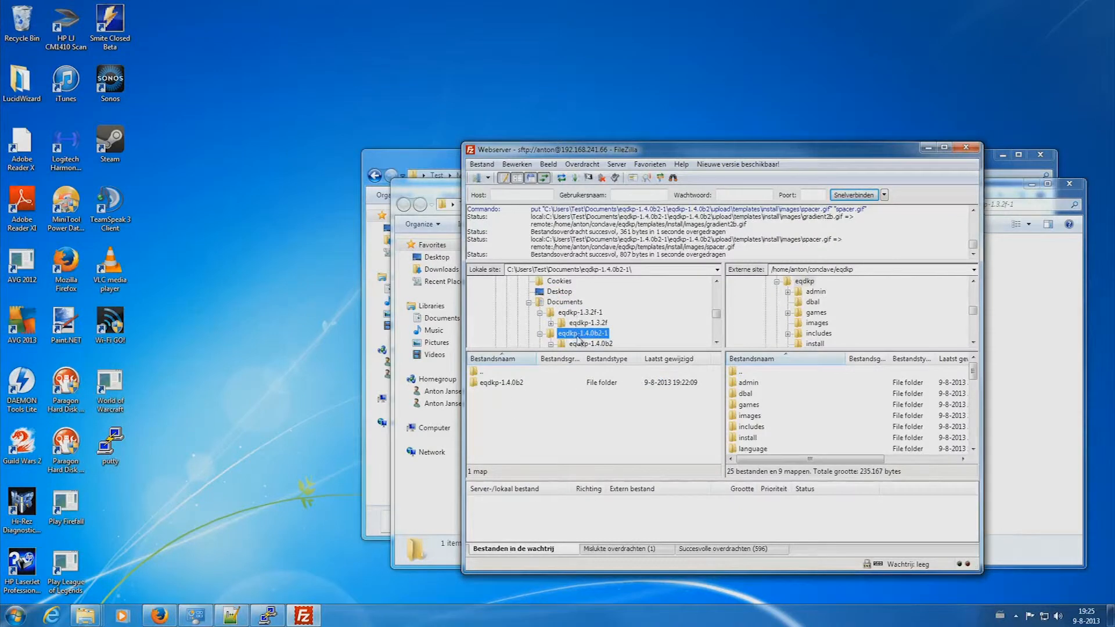
double_click(504, 390)
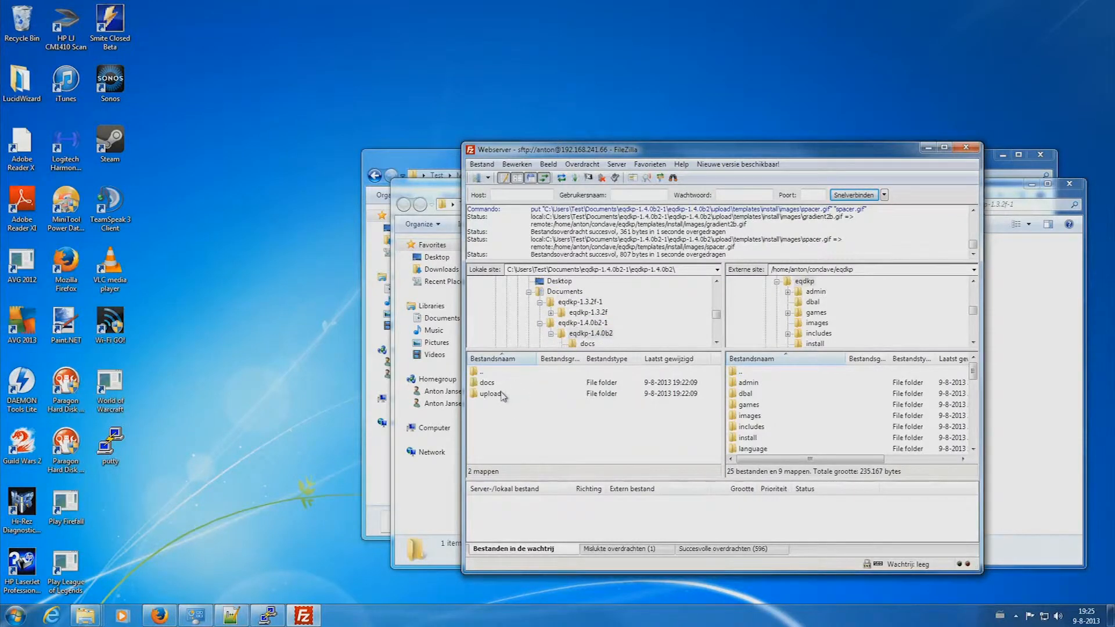
double_click(503, 394)
click(510, 386)
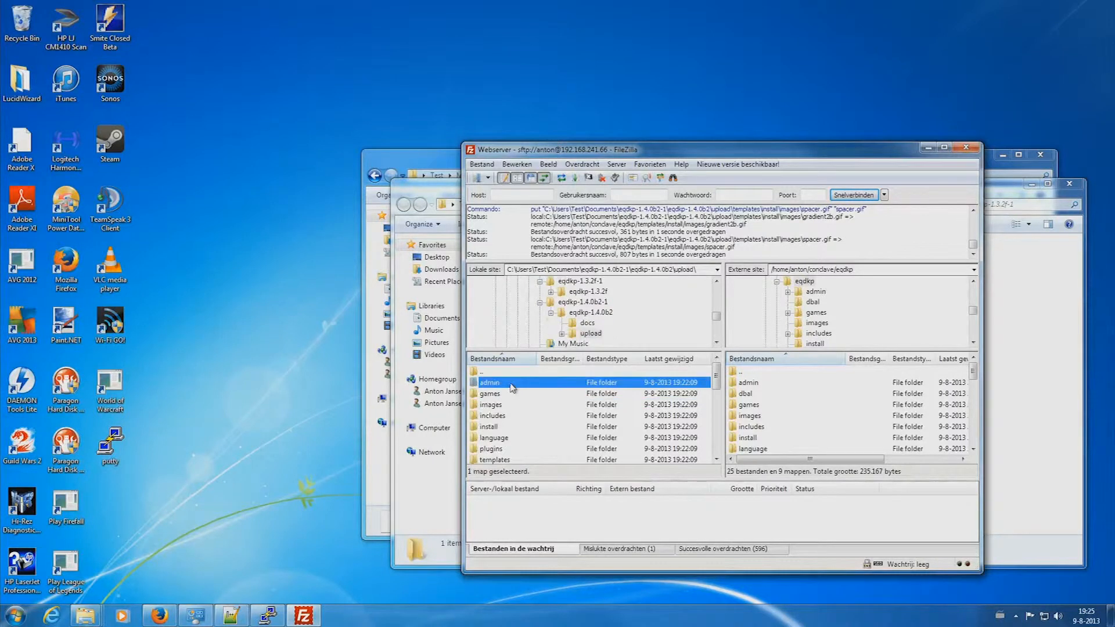
- Upload all upload-folder files to the server, then minimize the windows to the desktop
key(ctrl+a)
right_click(512, 388)
click(552, 392)
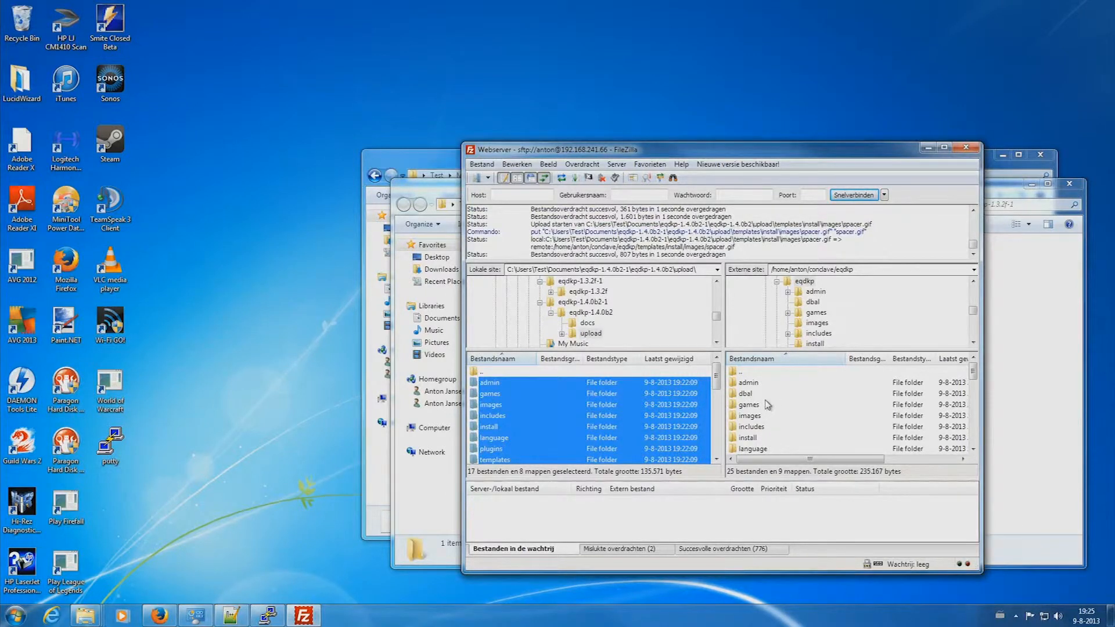
click(928, 147)
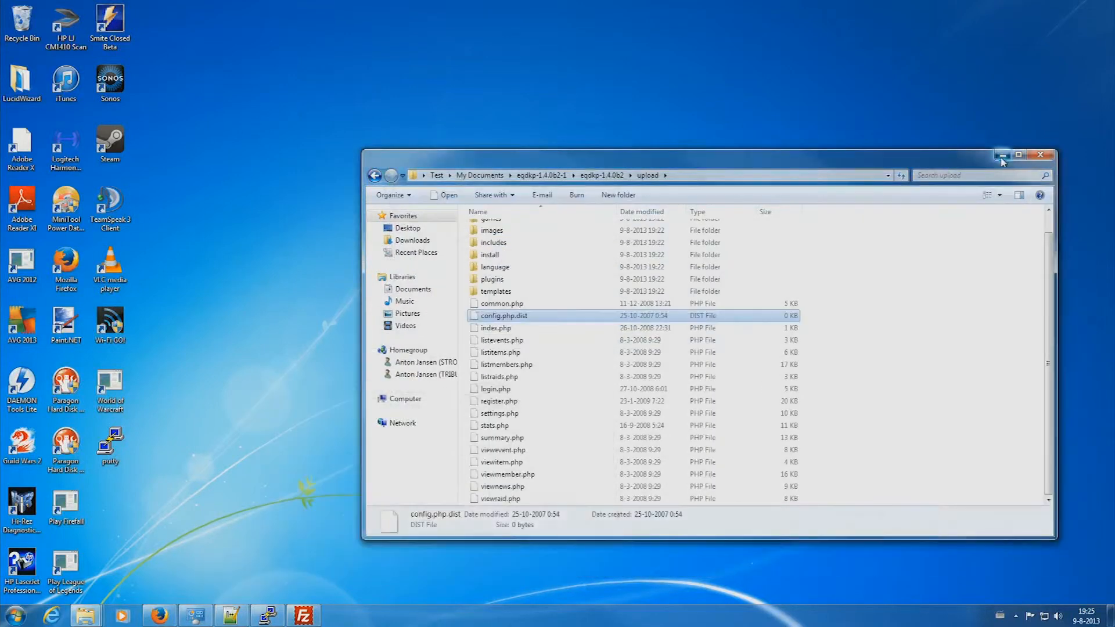
key(super+d)
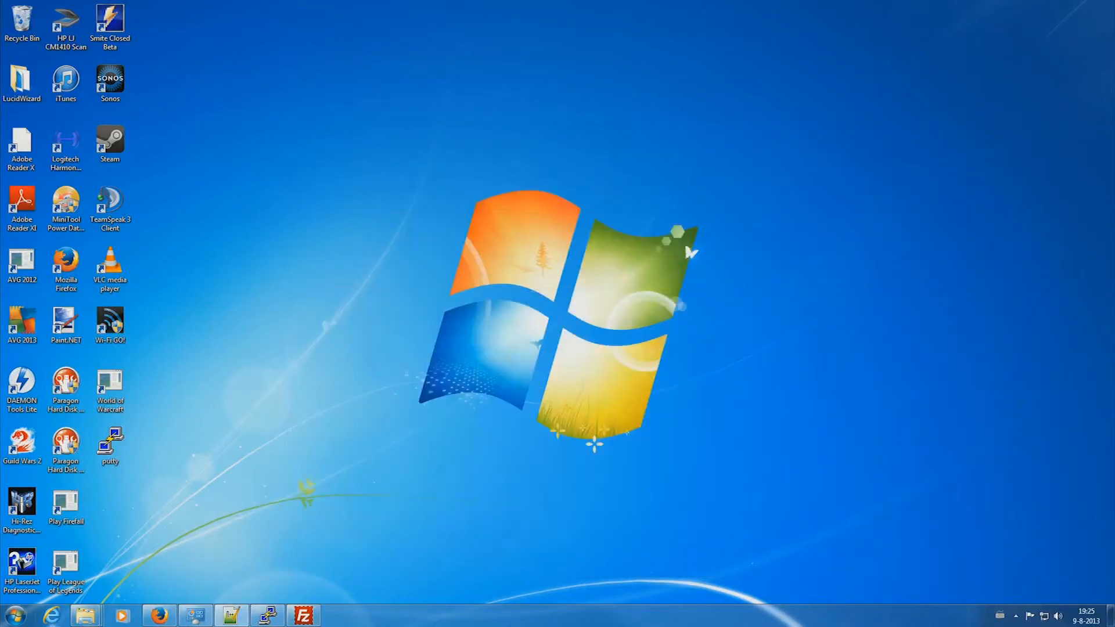
- Load 192.168.241.66/eqdkp/ and proceed through INSTALL to the requirements check
click(169, 620)
click(120, 26)
text(192)
key(Down)
key(Return)
click(75, 101)
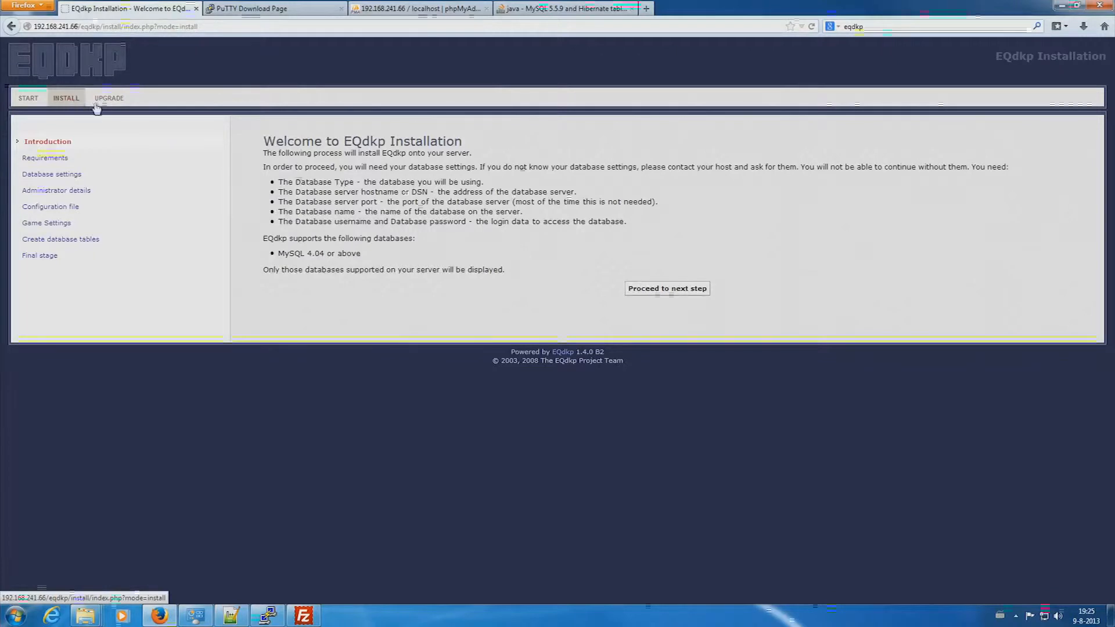
click(657, 290)
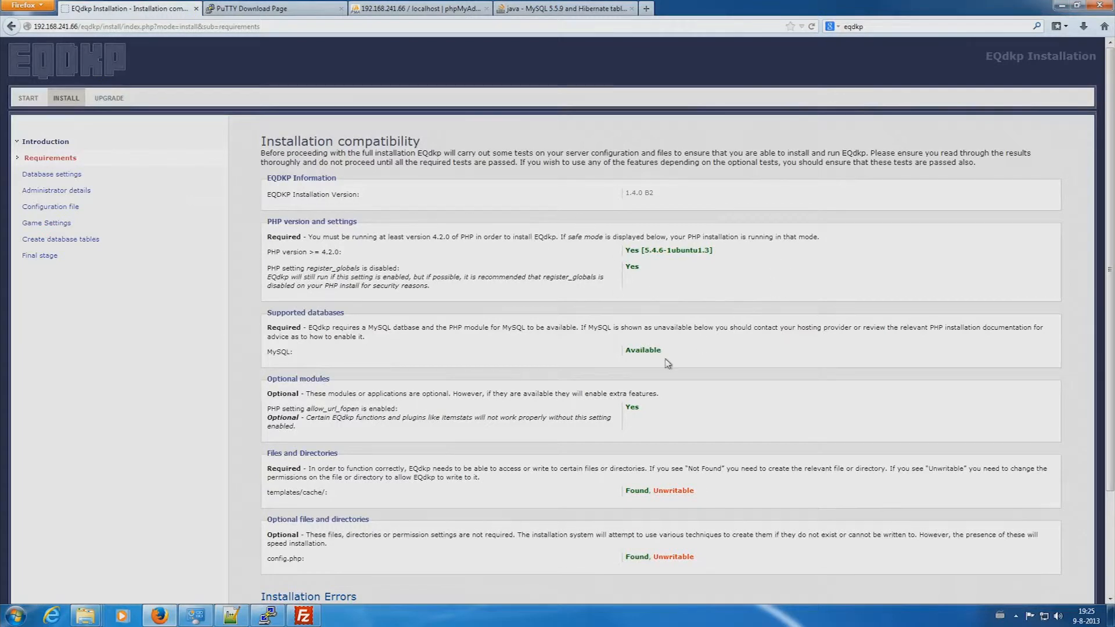
- Highlight the Found, Unwritable status of templates/cache and config.php, then bring up PuTTY
scroll(664, 363, down, 4)
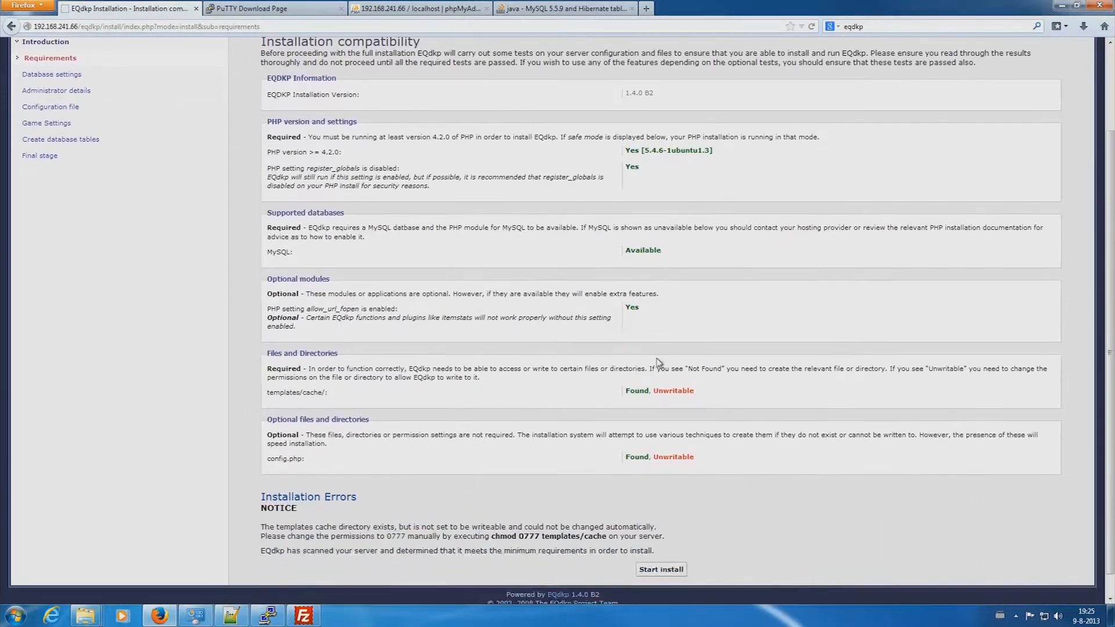
drag(697, 370, 656, 367)
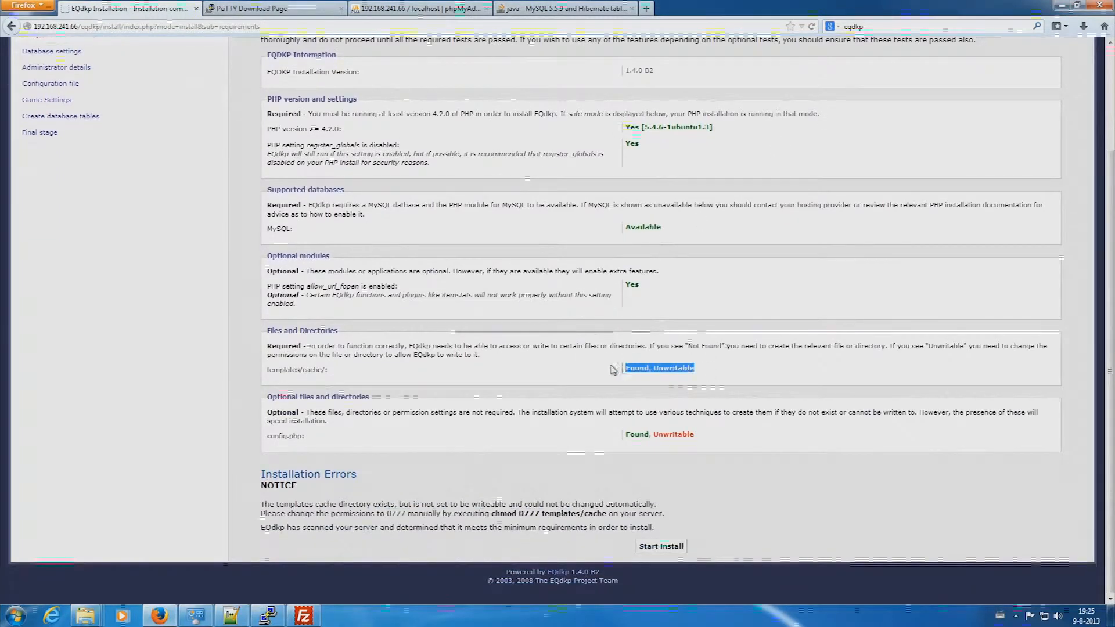
drag(696, 434, 628, 434)
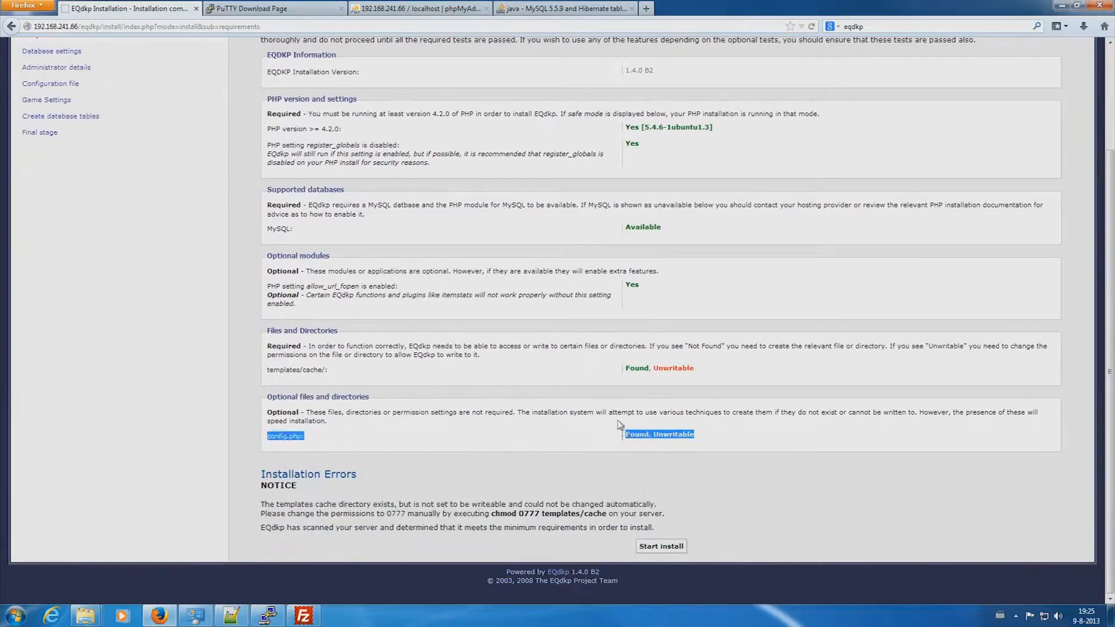
drag(704, 371, 598, 370)
drag(725, 444, 616, 435)
click(268, 616)
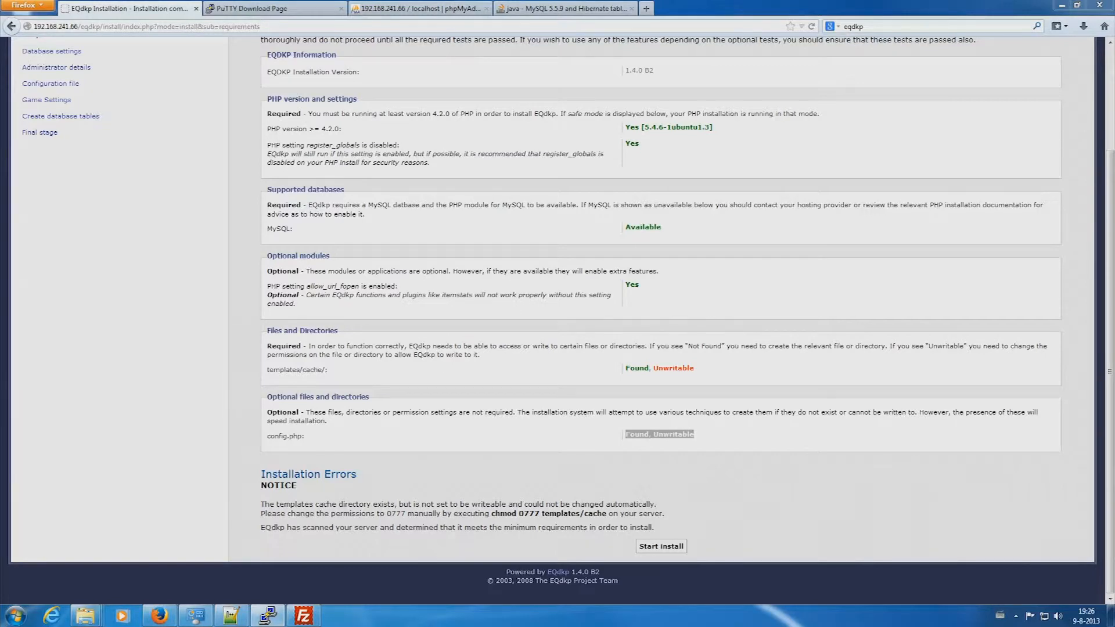
drag(1114, 192, 529, 186)
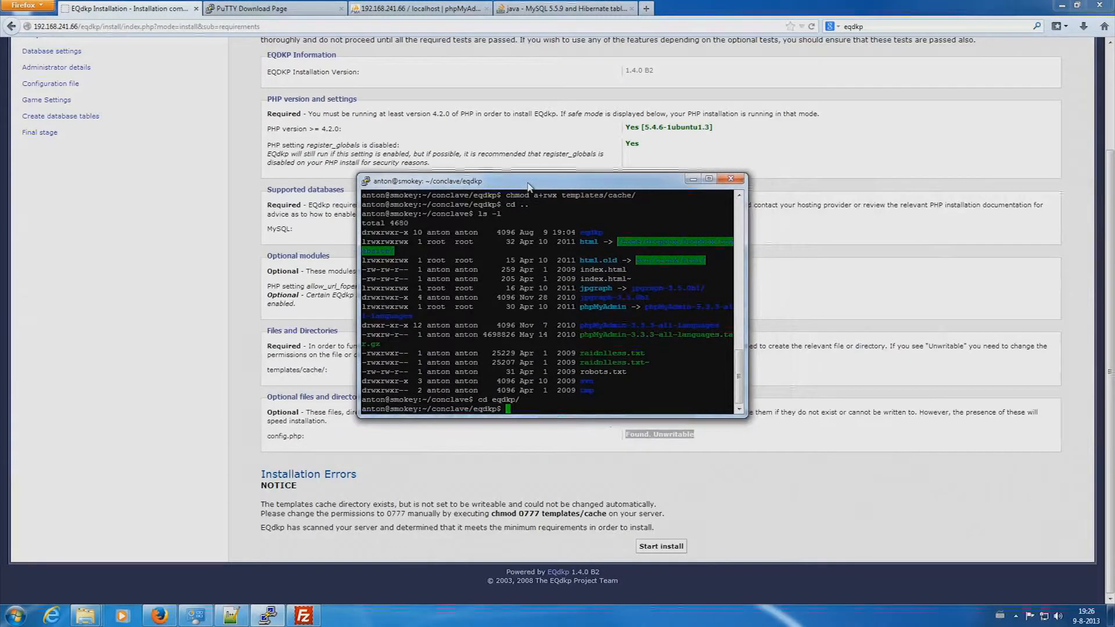
- Run chmod a+rwx templates/cache/ and chmod a+rw config.php in the eqdkp directory
drag(529, 186, 587, 55)
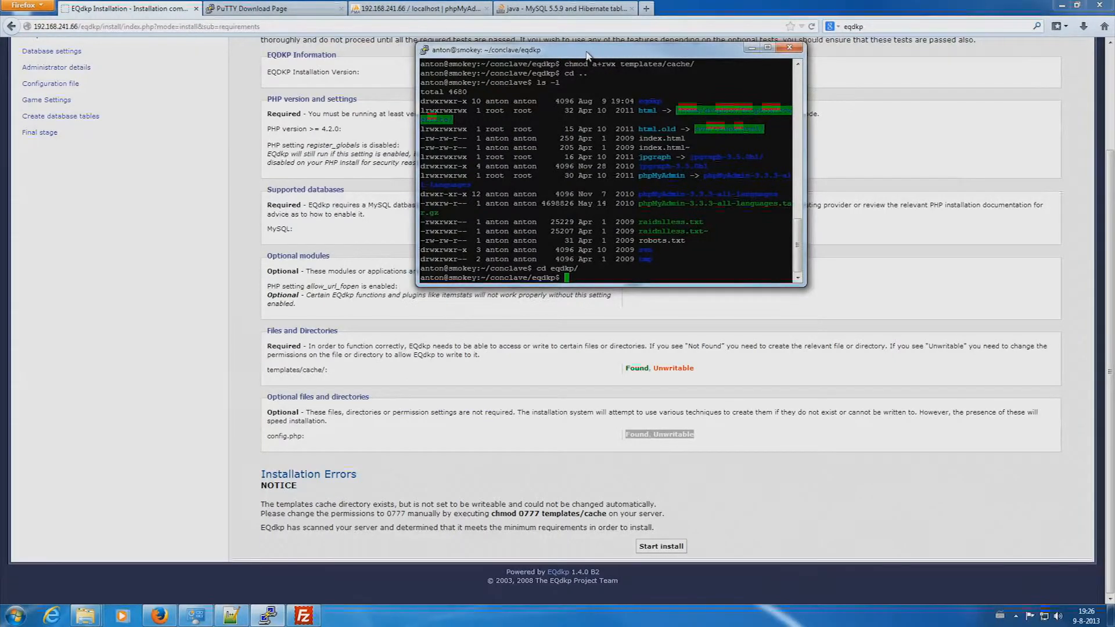
text(chm)
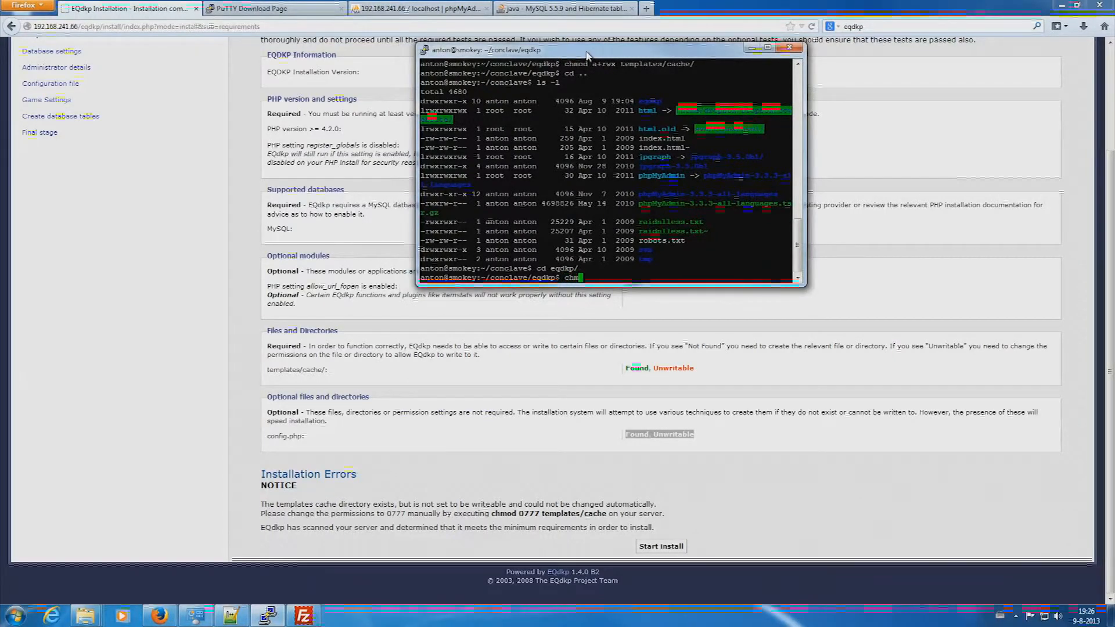
text(od a+rwx te)
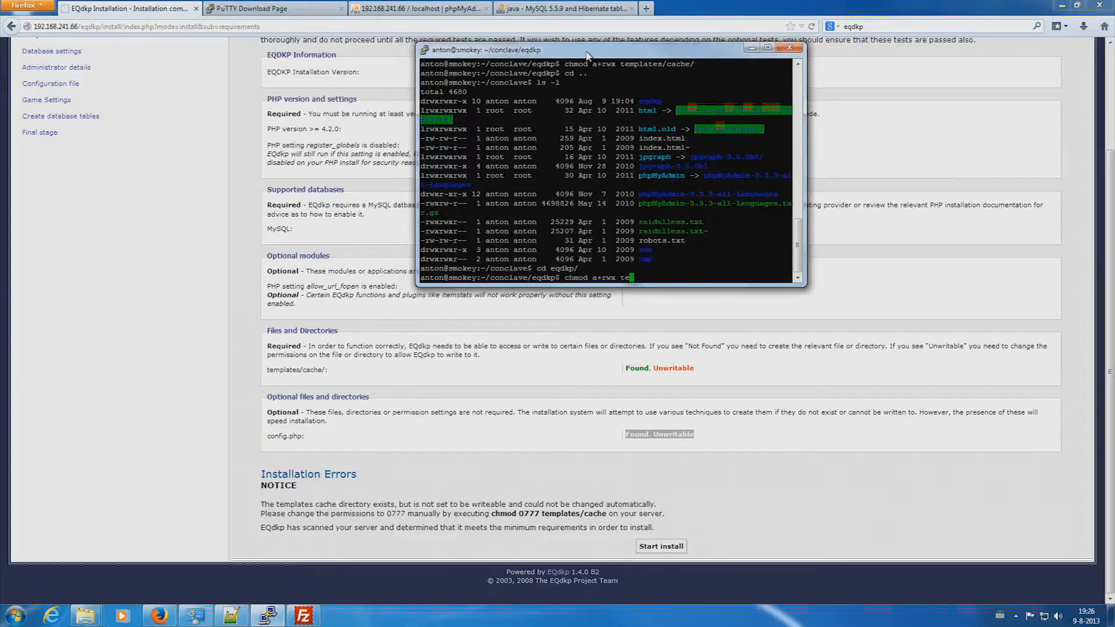
text(mplates/cache/)
key(Return)
text(chmod a)
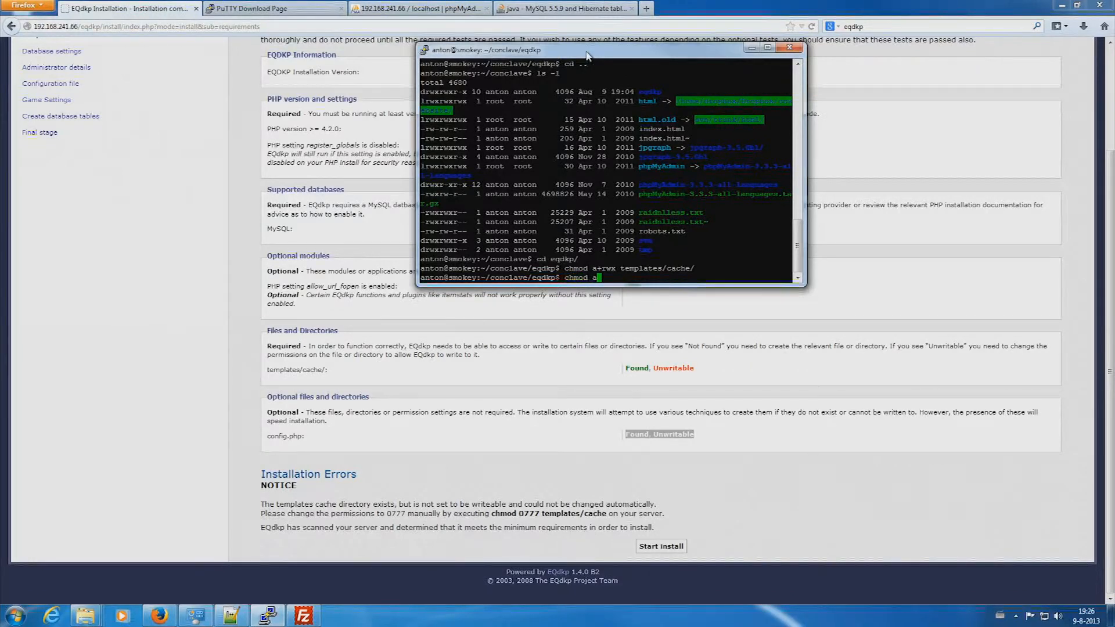
text(+rw config.php)
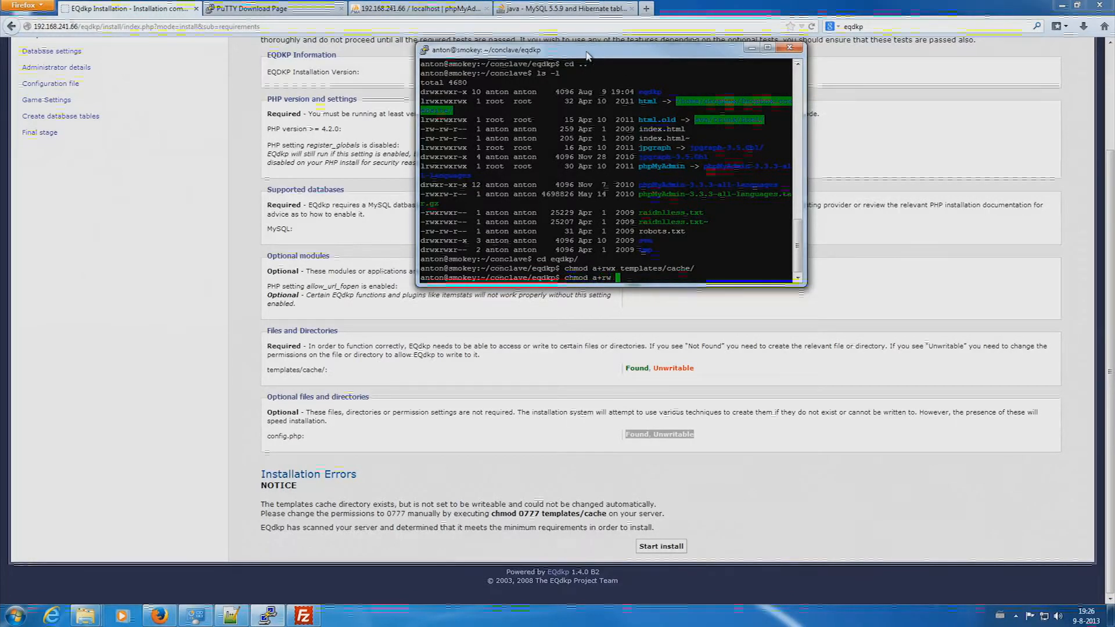
key(Return)
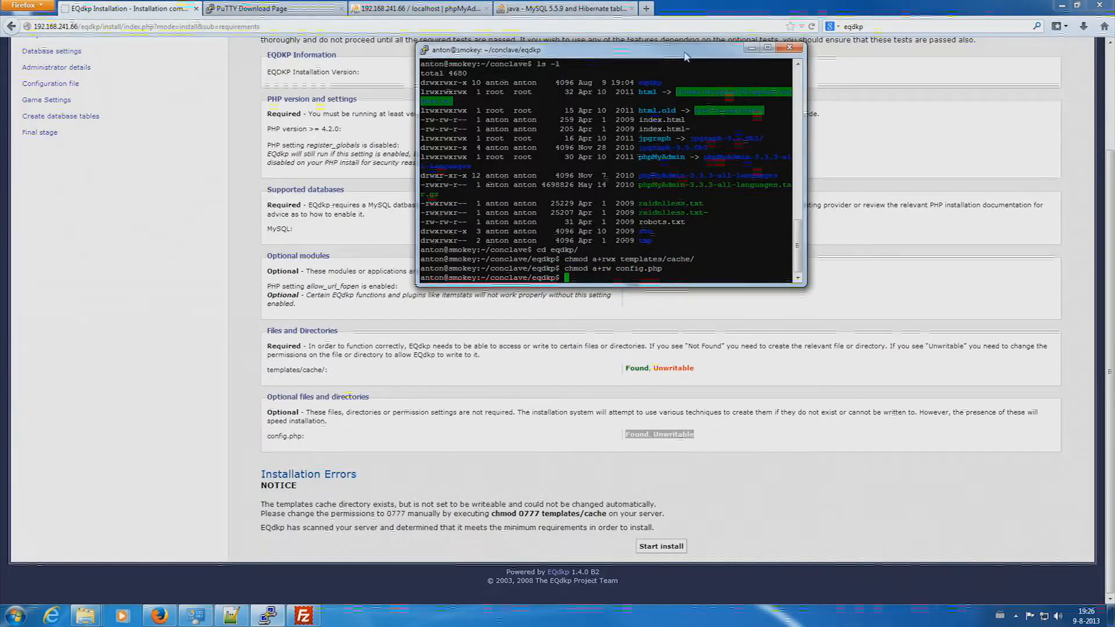
- Reload the requirements check, confirm resending the data, and start the install
click(812, 26)
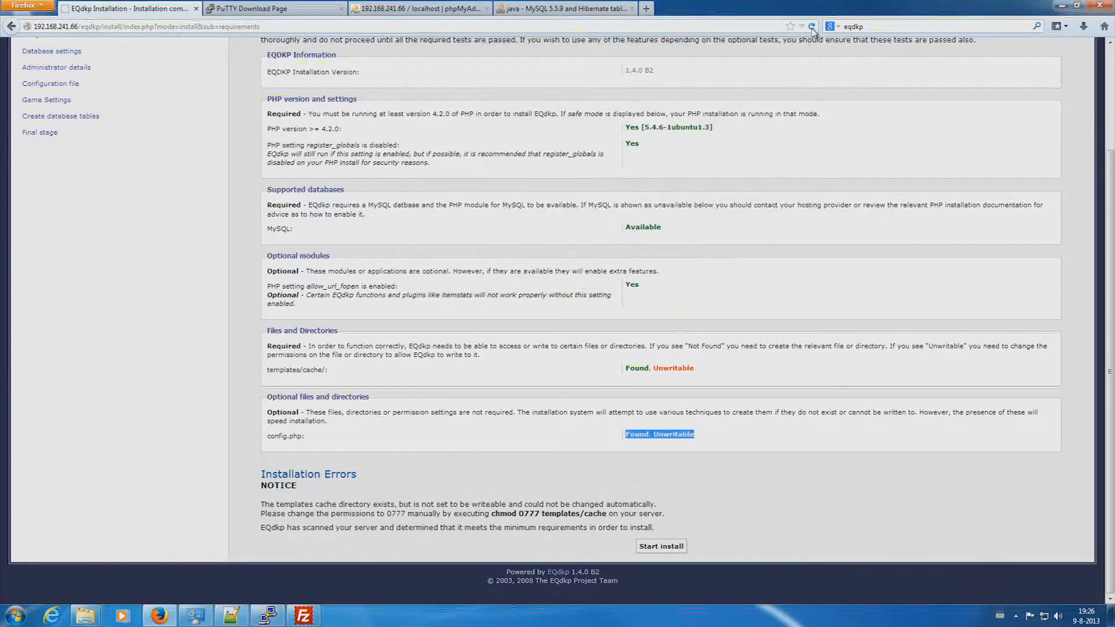
key(Return)
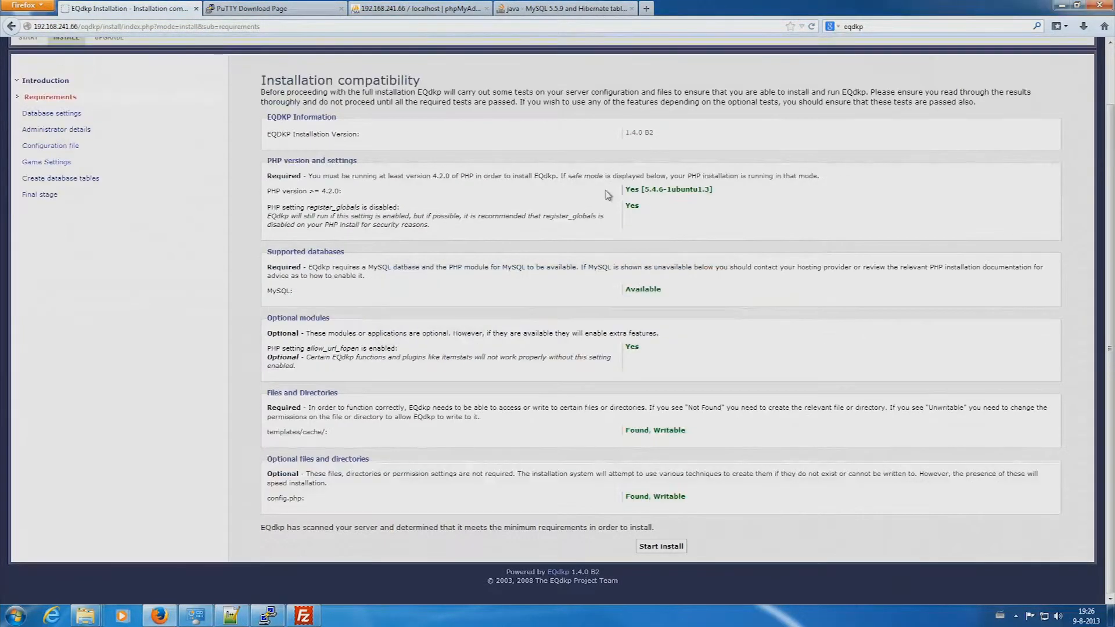
click(662, 547)
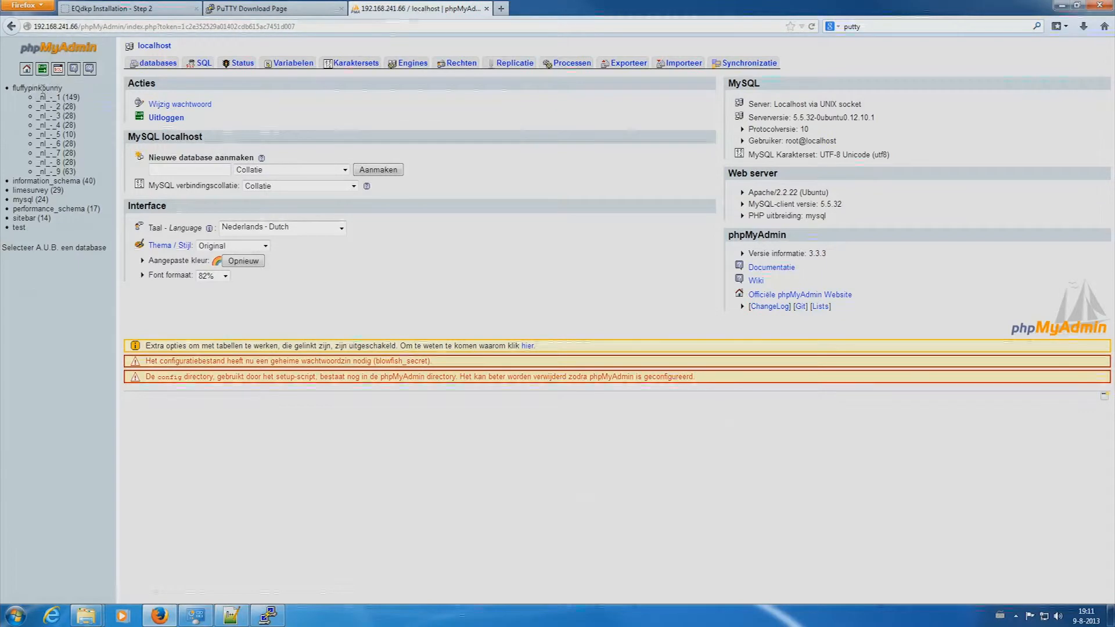
- Create an empty database named eqdkptest and show which users have privileges on it
click(158, 63)
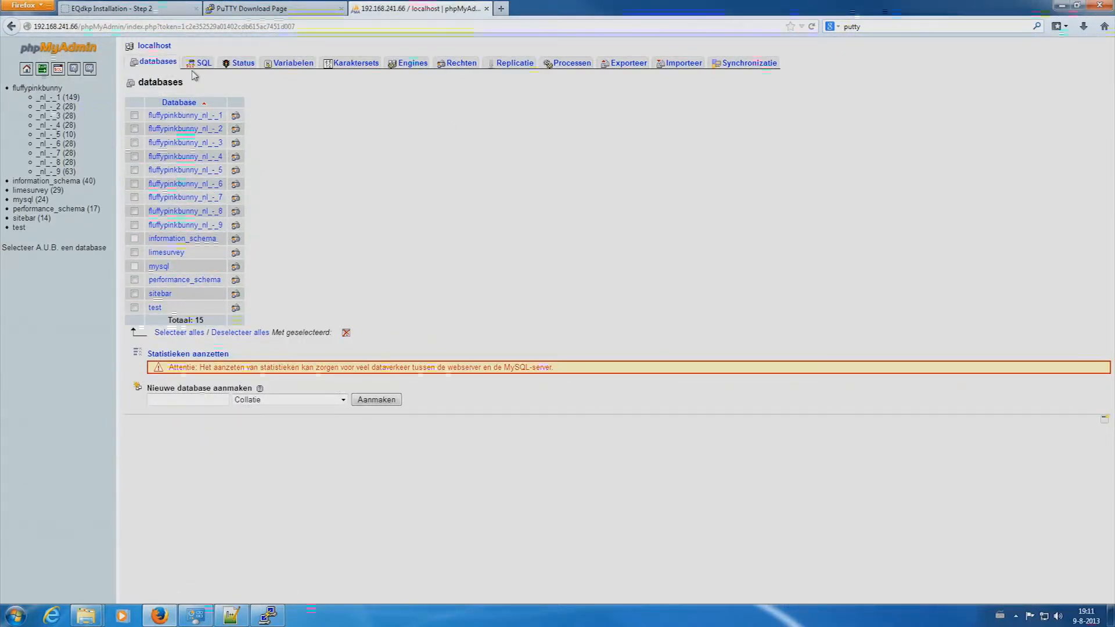
click(183, 399)
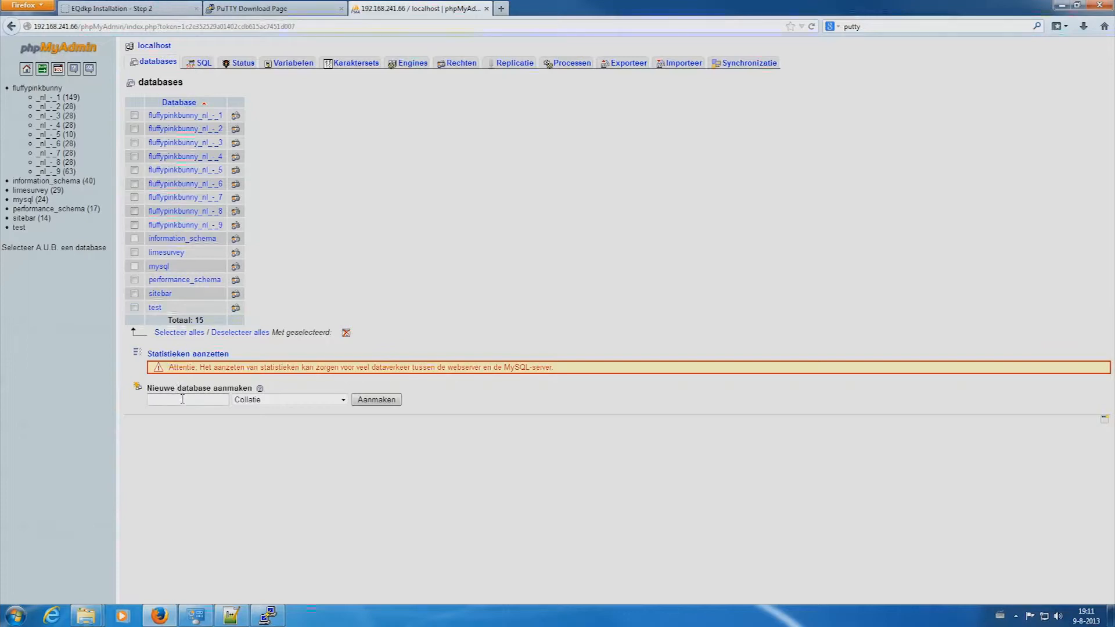
text(eqdkptest)
click(372, 401)
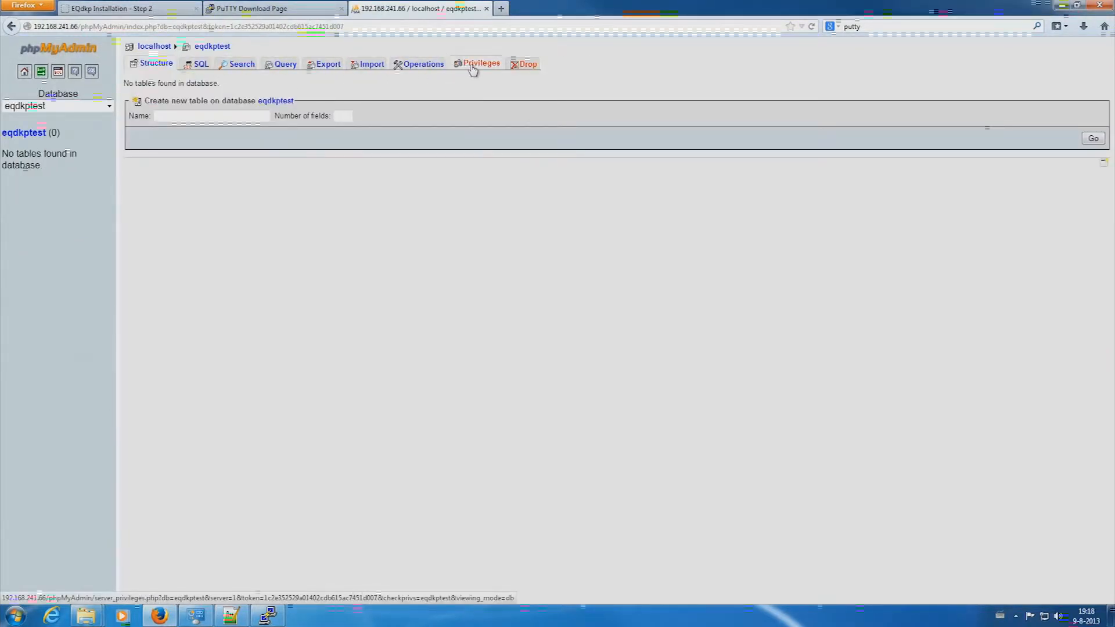
click(473, 68)
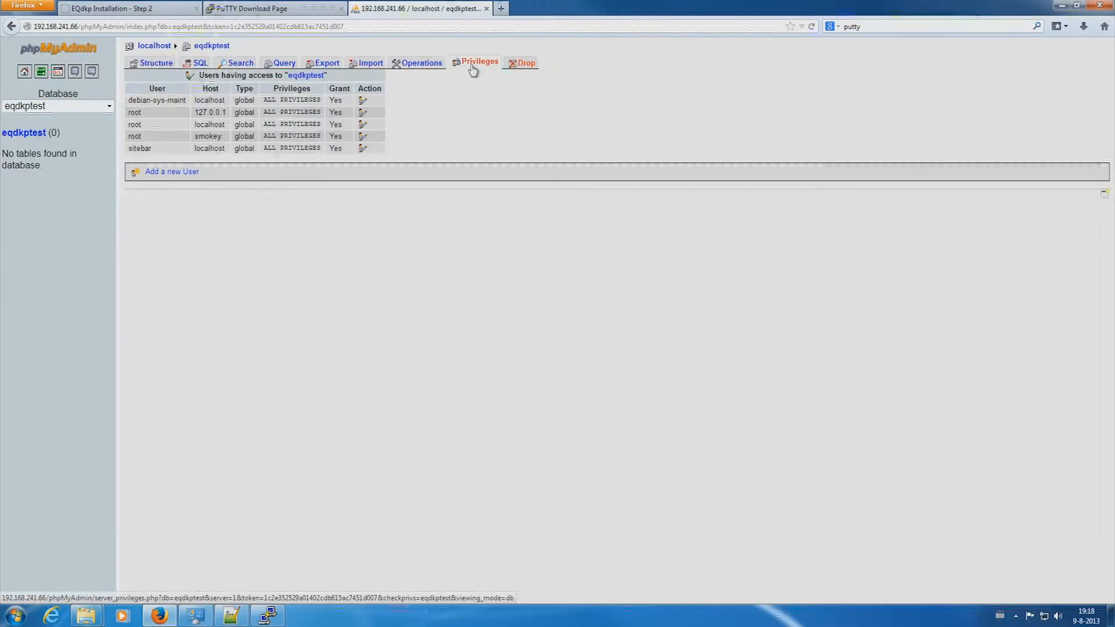
- Fill in a new user eqdkp restricted to the Local host, entering its password twice
click(174, 172)
click(333, 117)
text(eqdkp)
click(324, 130)
click(301, 135)
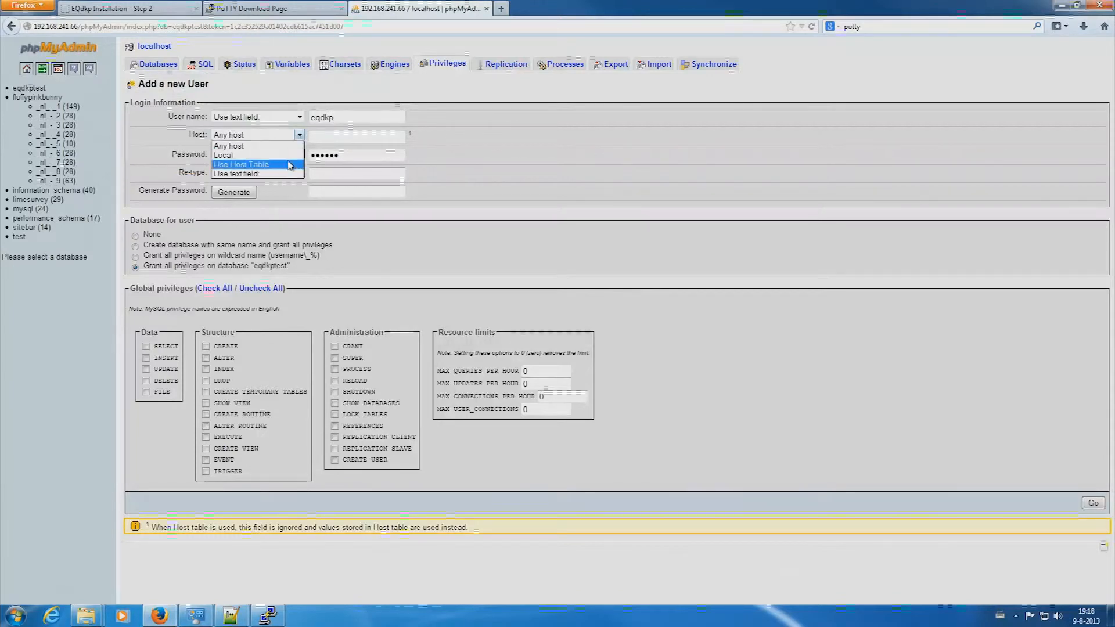
click(255, 155)
click(380, 157)
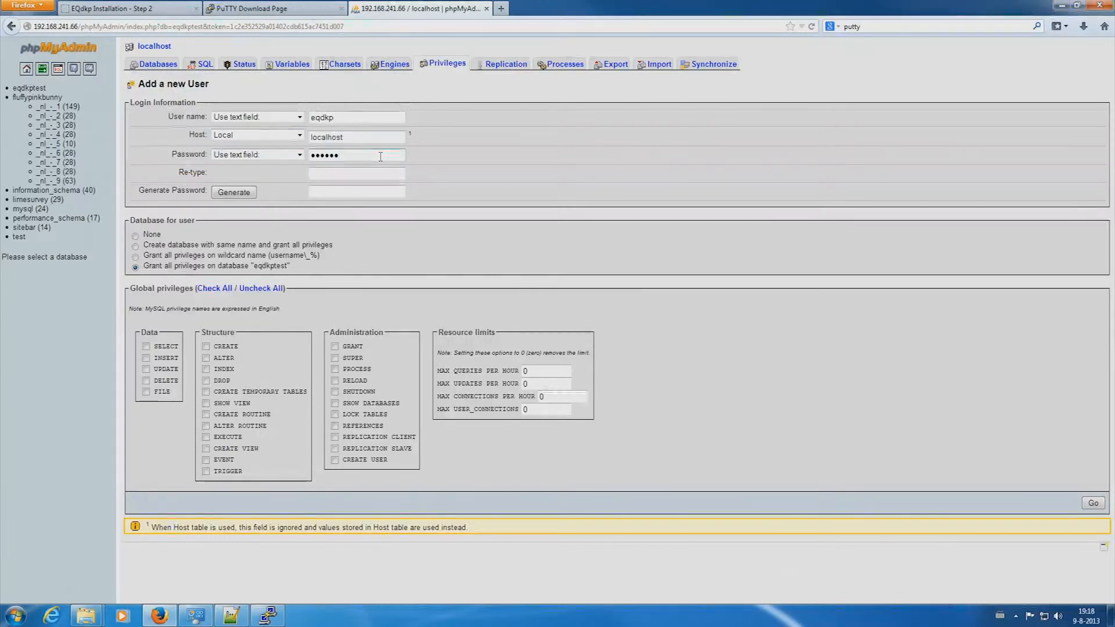
key(BackSpace)
key(BackSpace)
key(BackSpace)
key(BackSpace)
key(BackSpace)
key(BackSpace)
text(******)
key(Tab)
text(******)
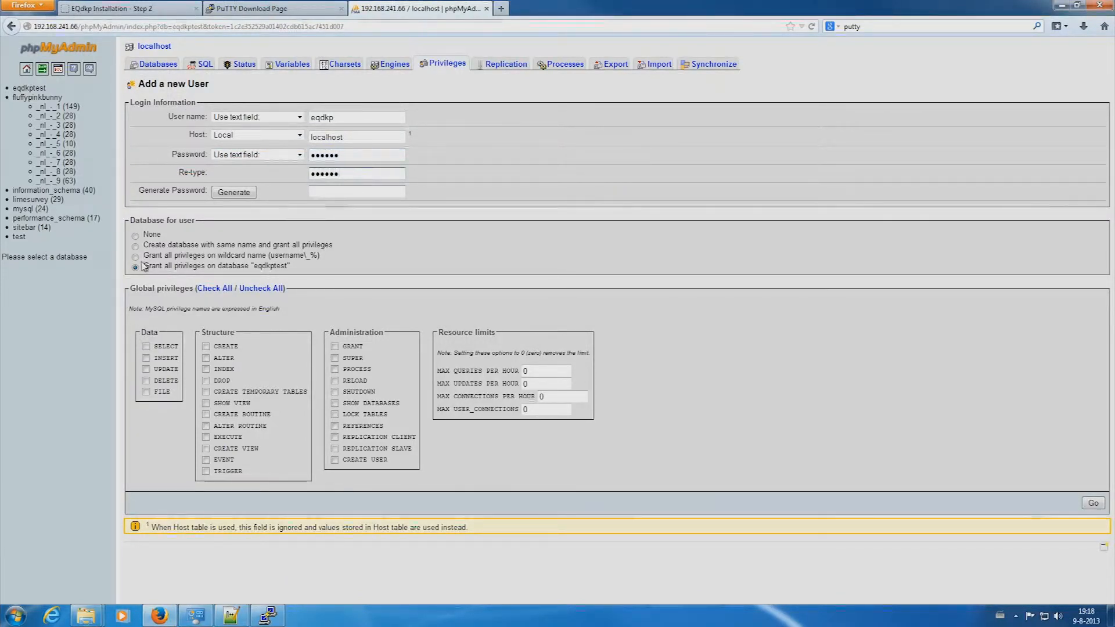
- Create the user with the GRANT privilege, then enter localhost as the installer's database host
click(1093, 503)
click(335, 246)
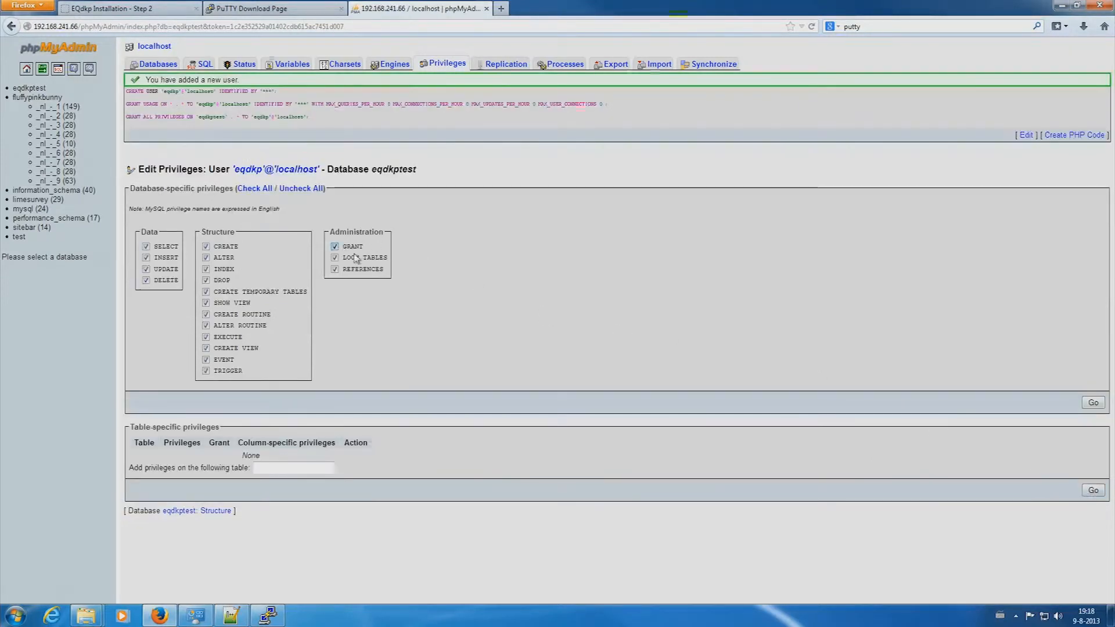
click(1096, 405)
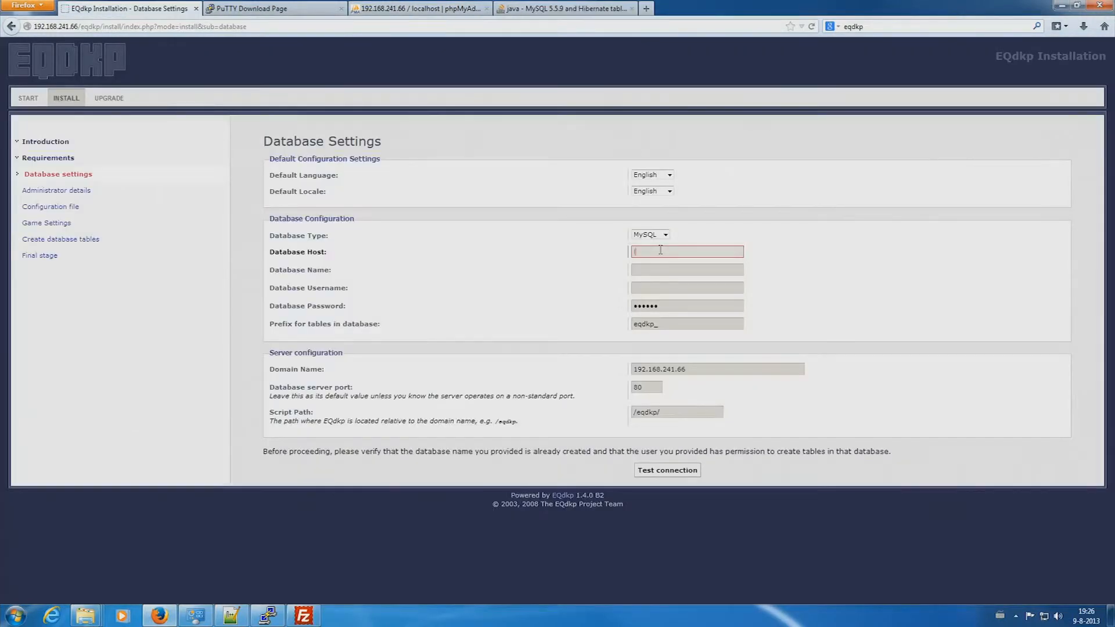
text(localhost)
key(Tab)
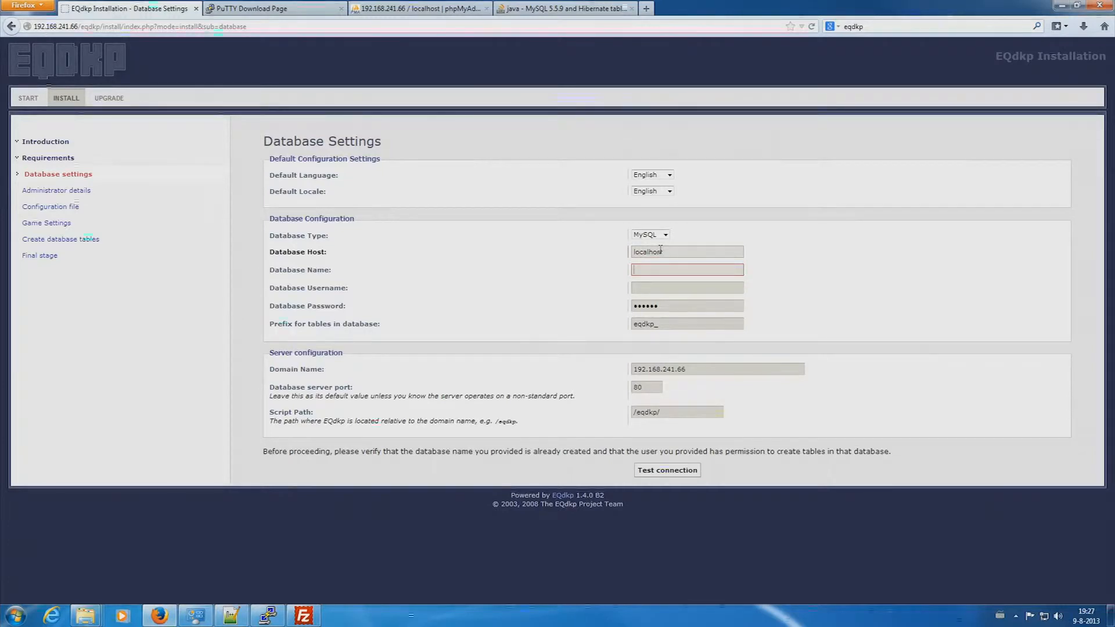
- Enter database eqdkptest, user eqdkp and its password, test the connection successfully, and continue
text(eqdkp)
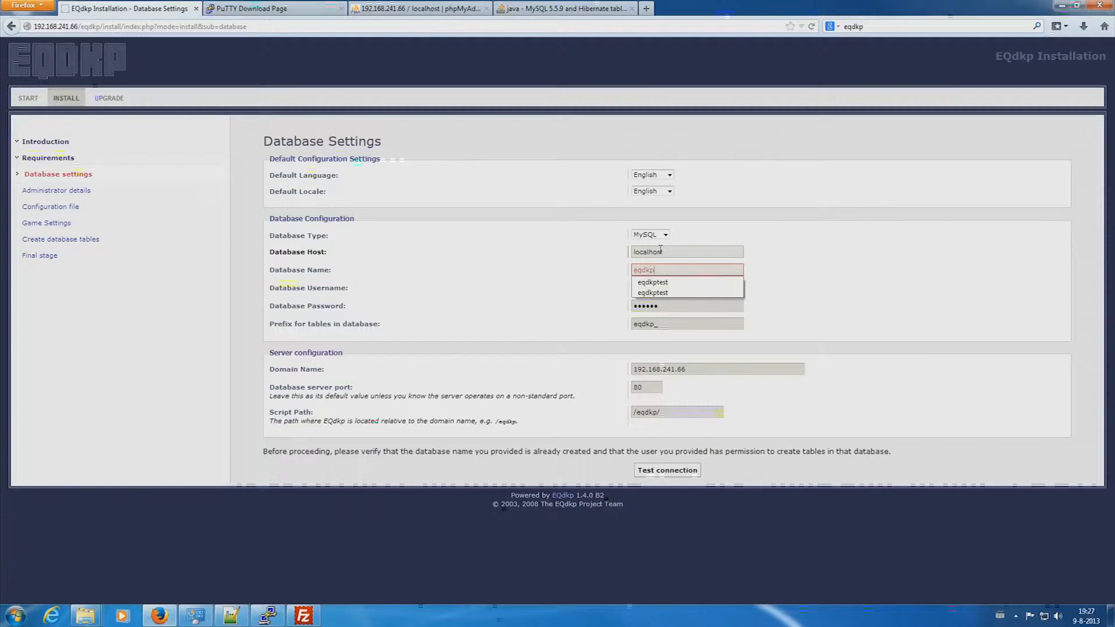
key(Tab)
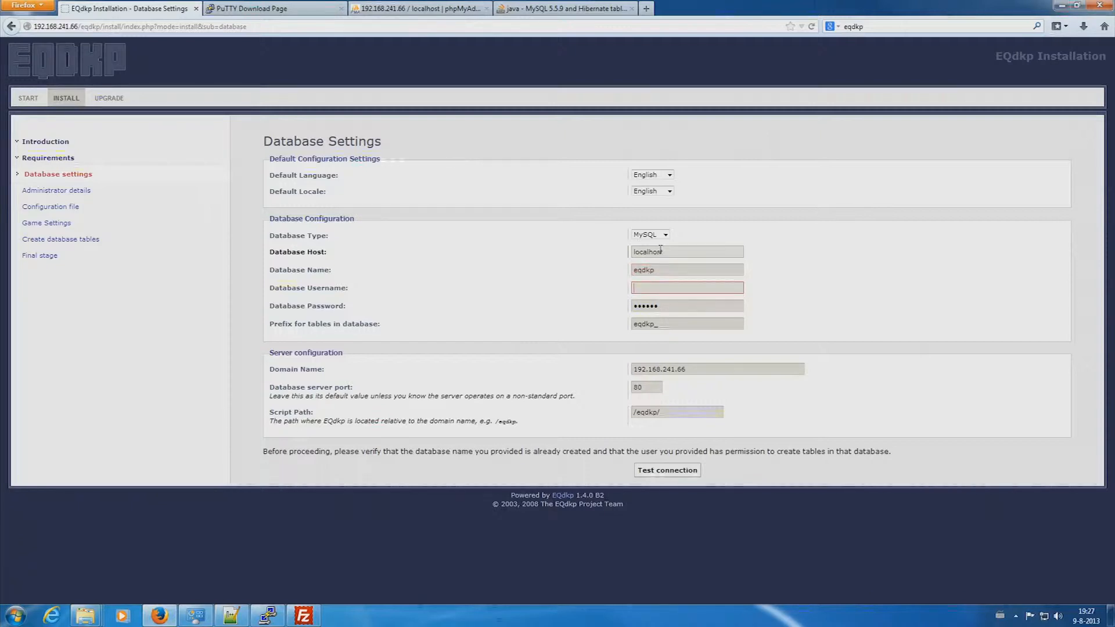
click(662, 270)
text(test)
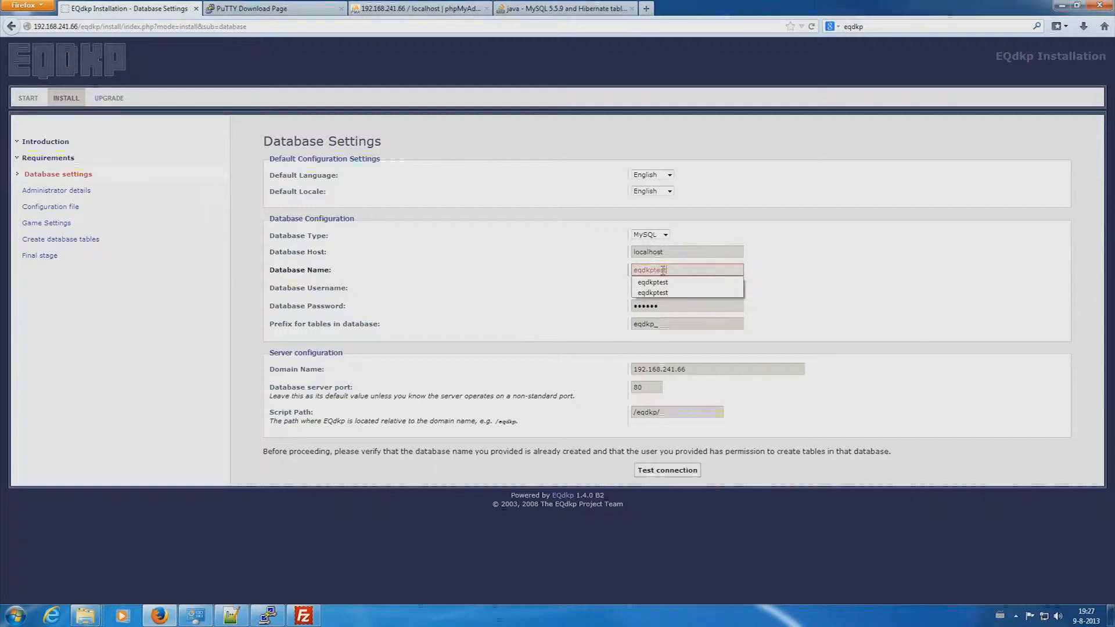
key(Tab)
text(eqdkp)
key(Tab)
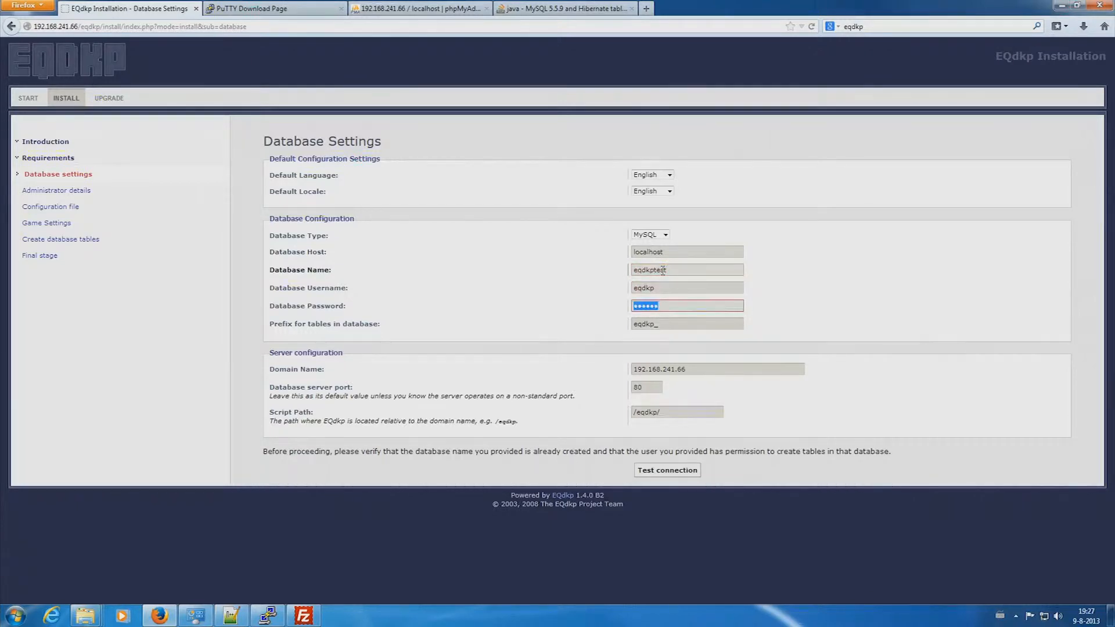
text(••••••)
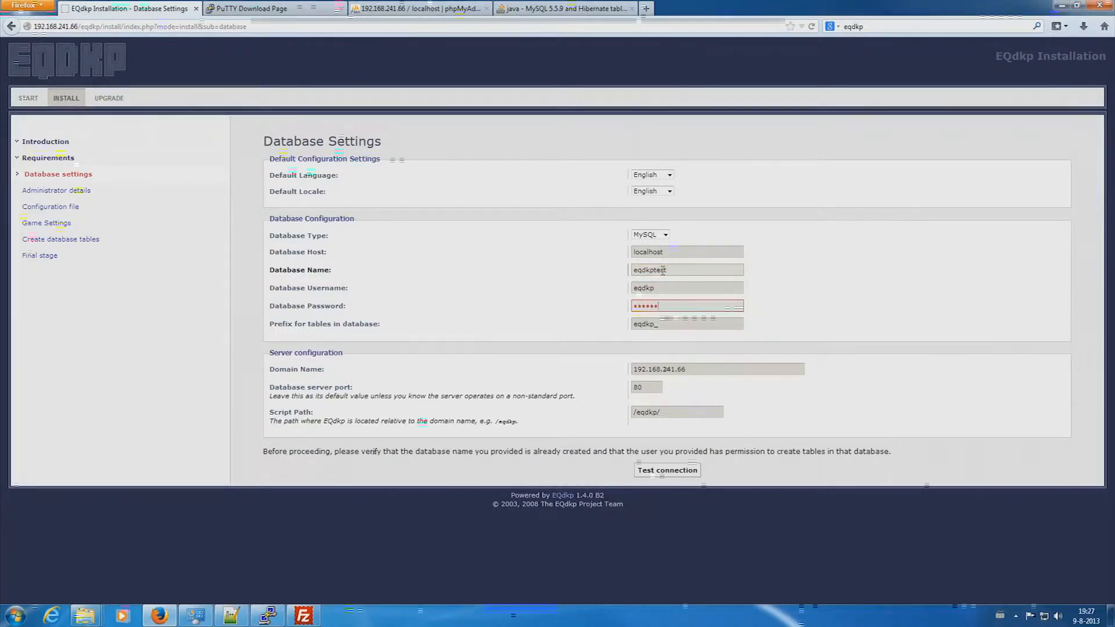
click(673, 473)
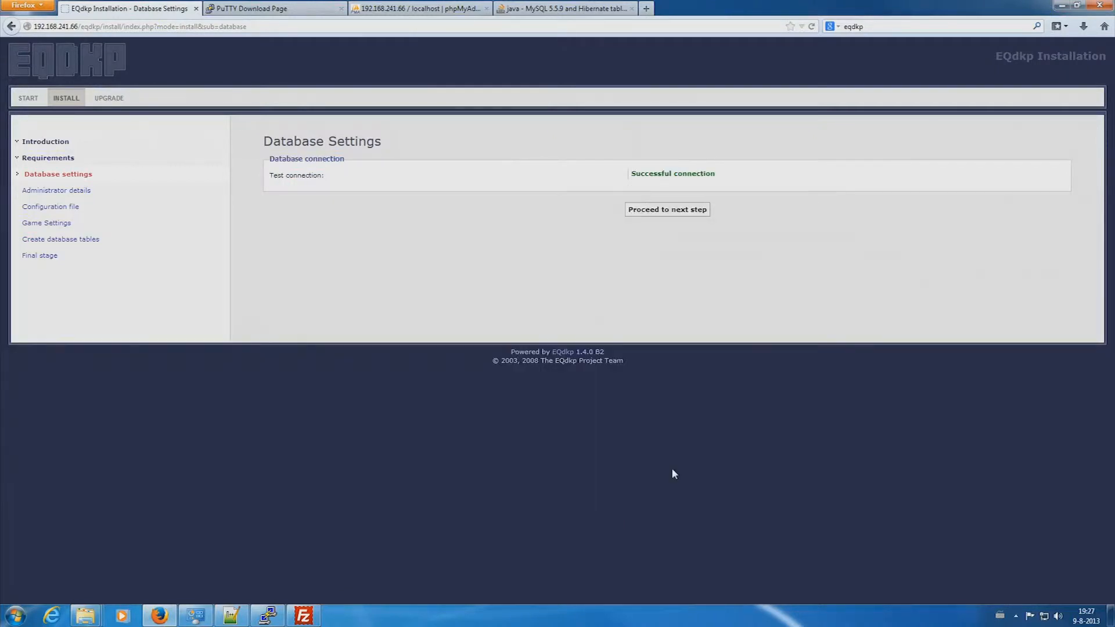
click(675, 210)
- Enter the administrator username and type the admin password twice
click(671, 176)
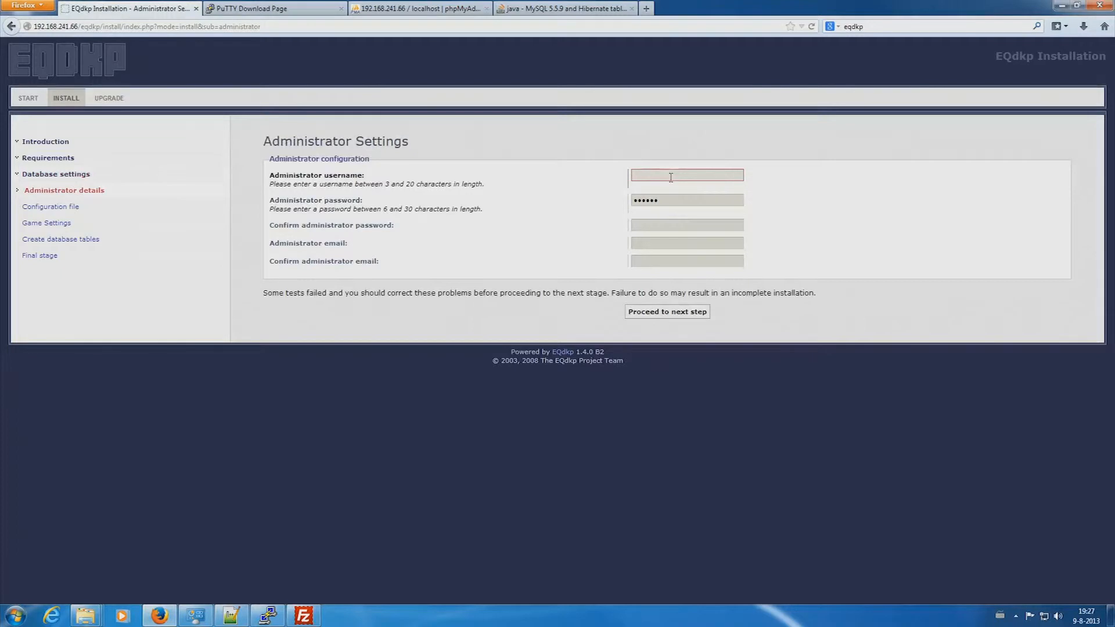
text(BlueWarlord)
key(Tab)
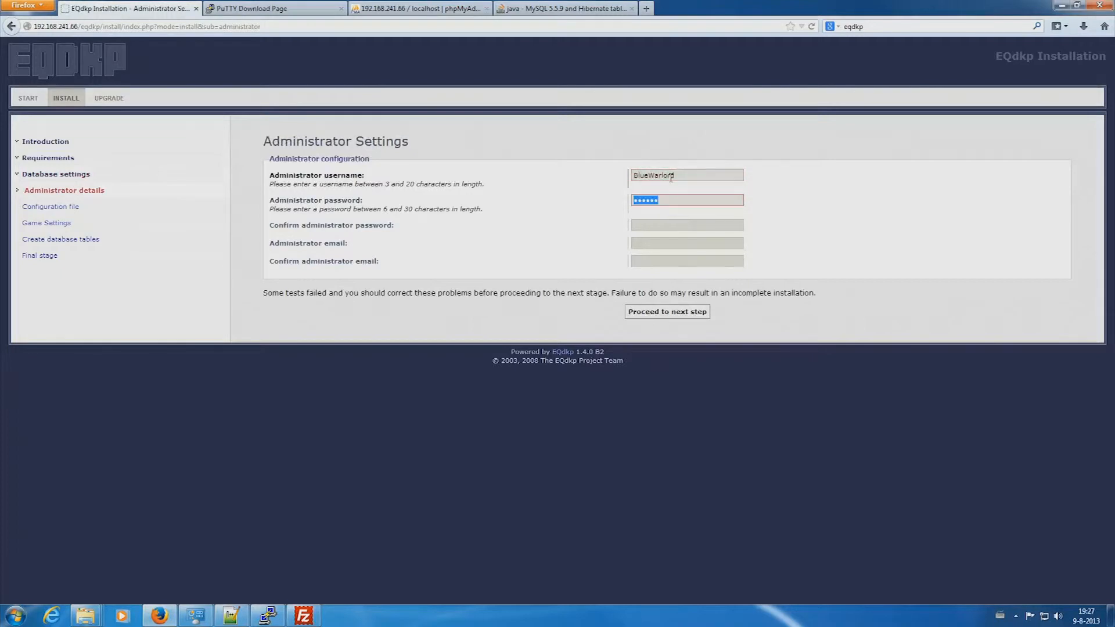
text(********)
key(Tab)
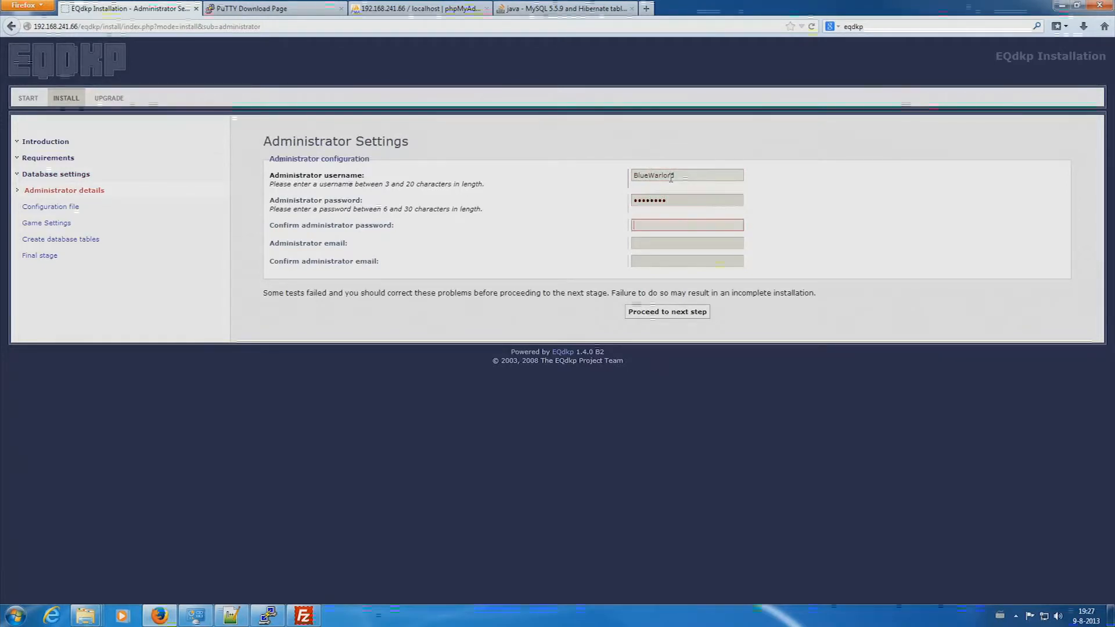
text(********)
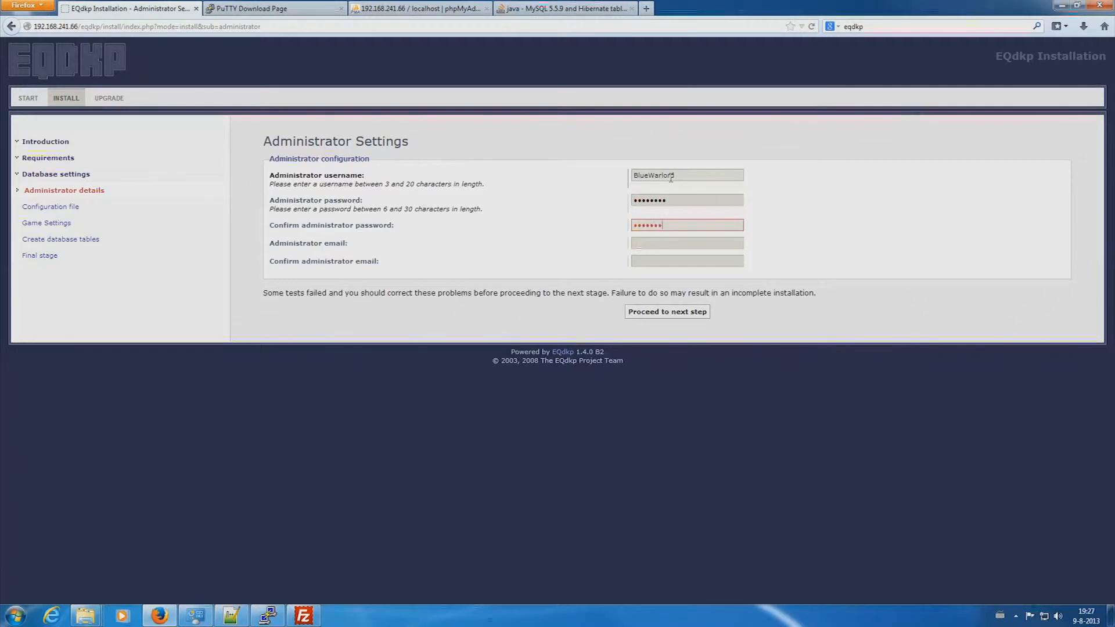
- Fill in and confirm the administrator e-mail, then submit the details and continue
key(Tab)
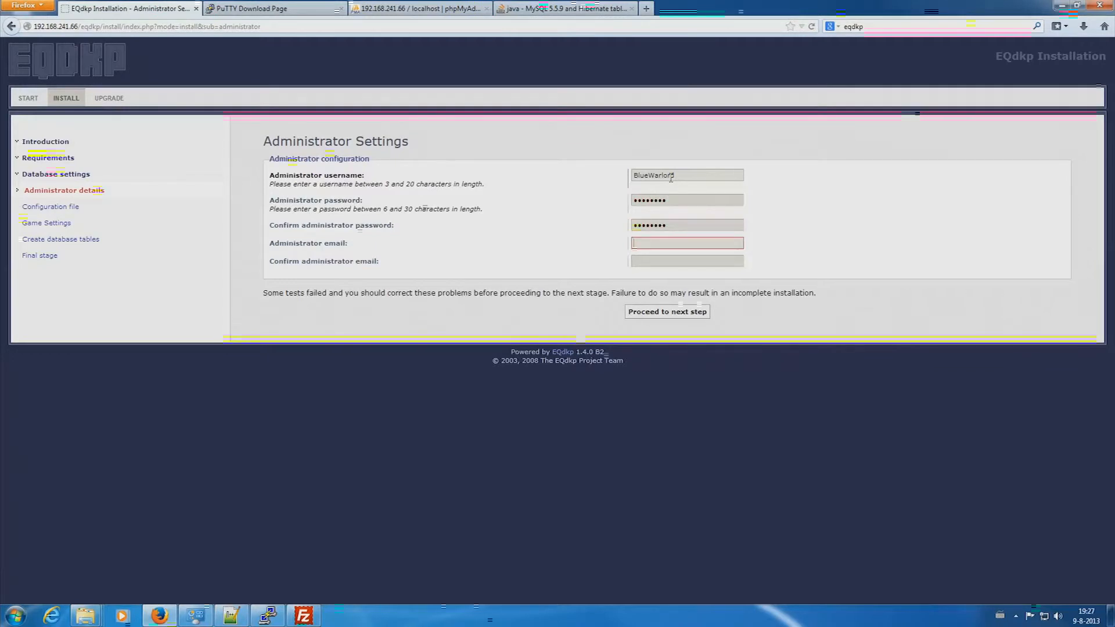
text(bla@bla.com)
key(Tab)
text(bla@bla.com)
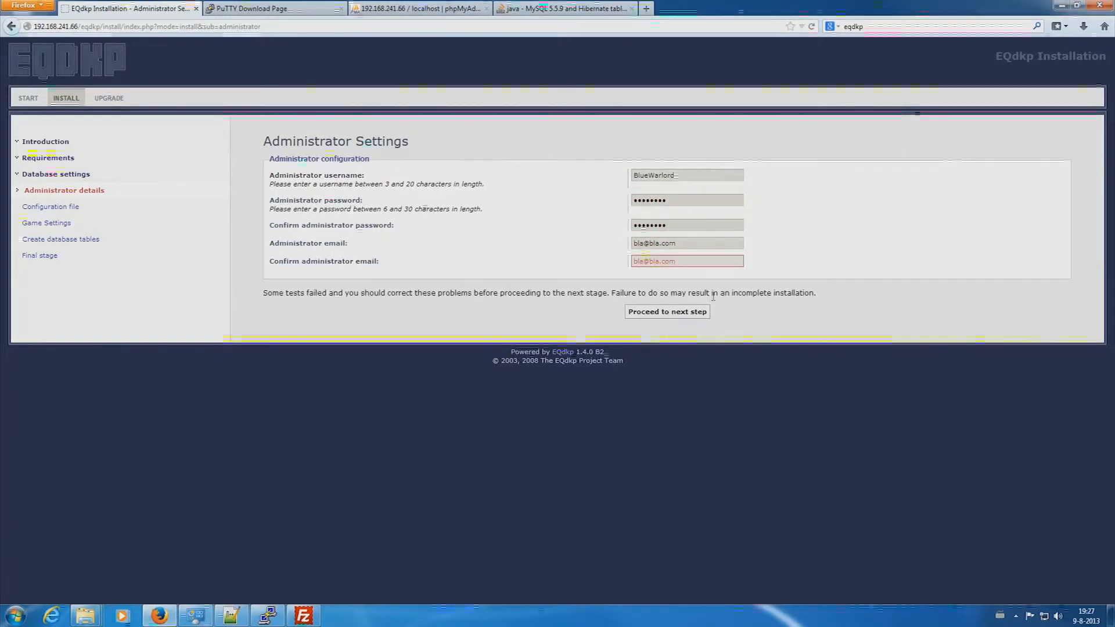
click(676, 314)
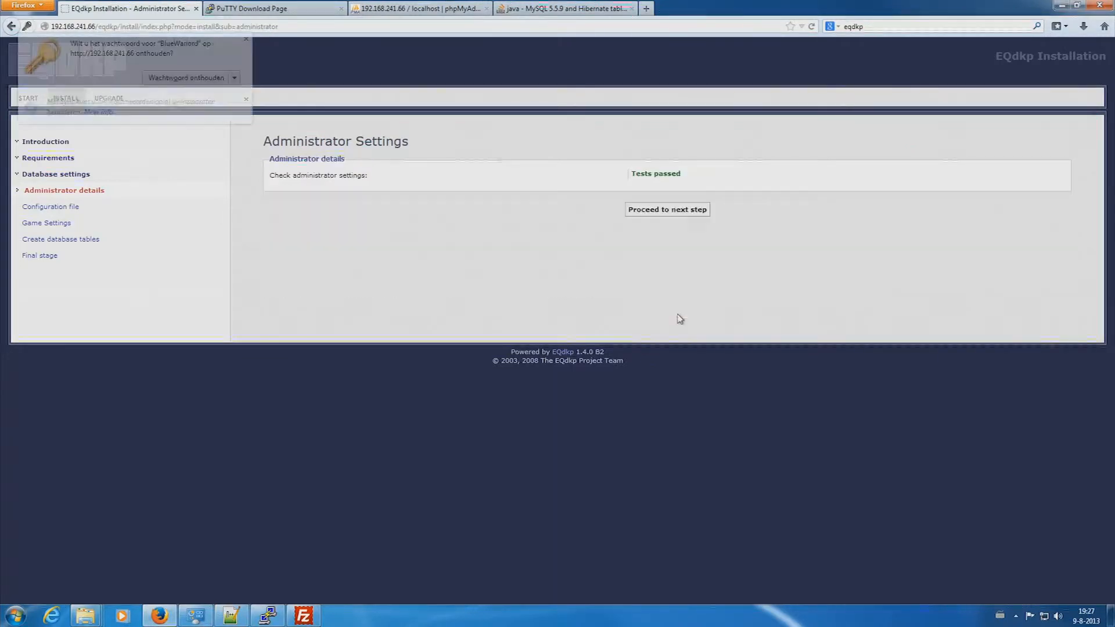
click(681, 213)
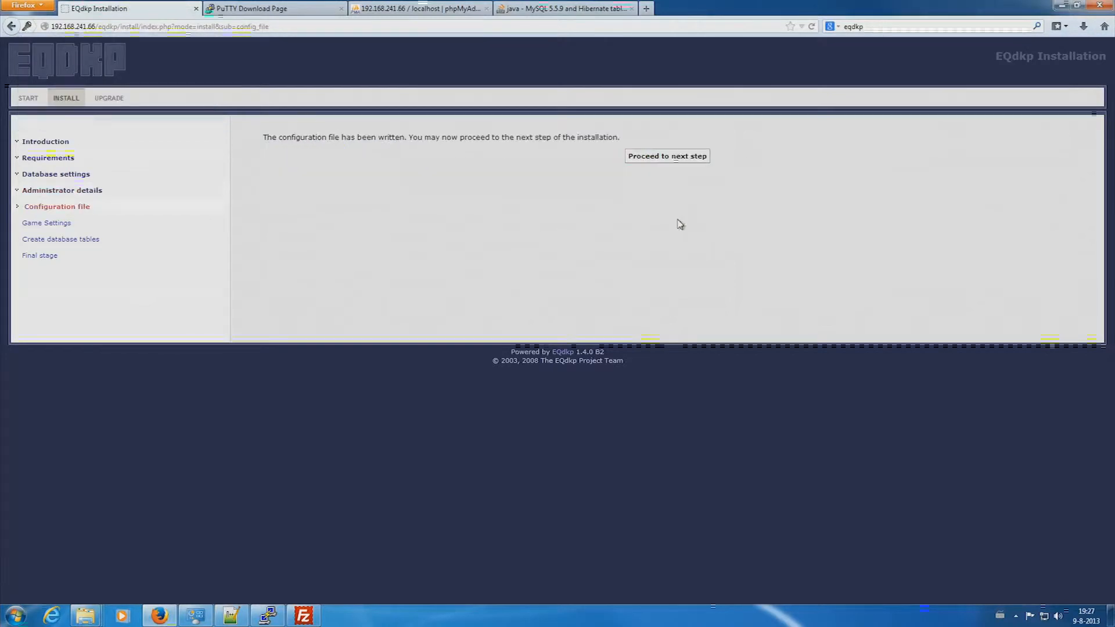
click(678, 158)
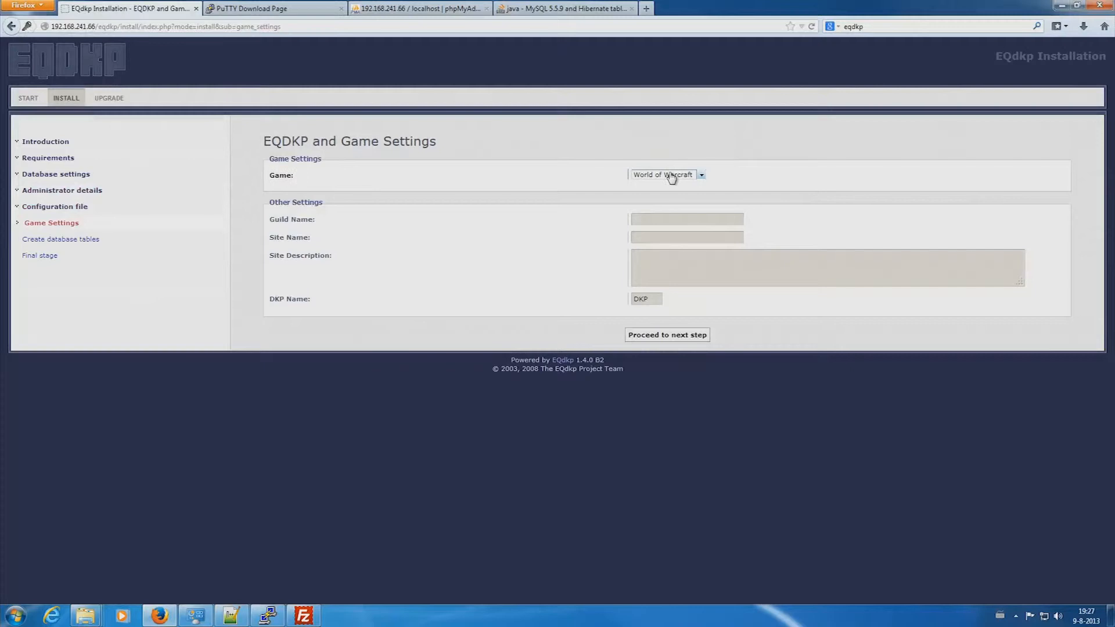
click(663, 221)
text(Eradication)
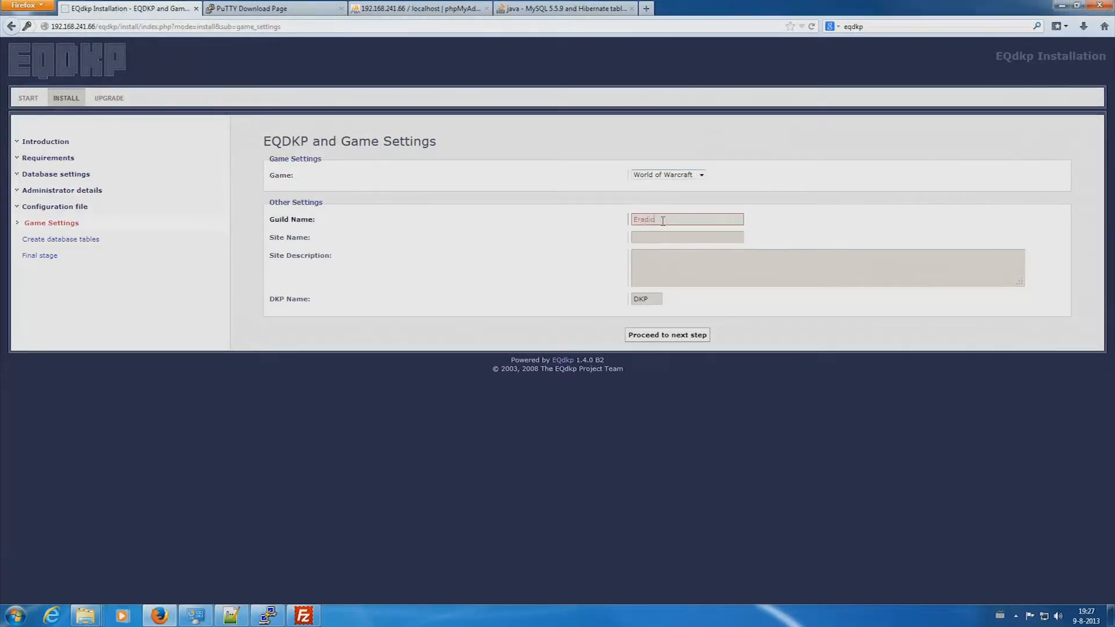
key(Tab)
text(www.o)
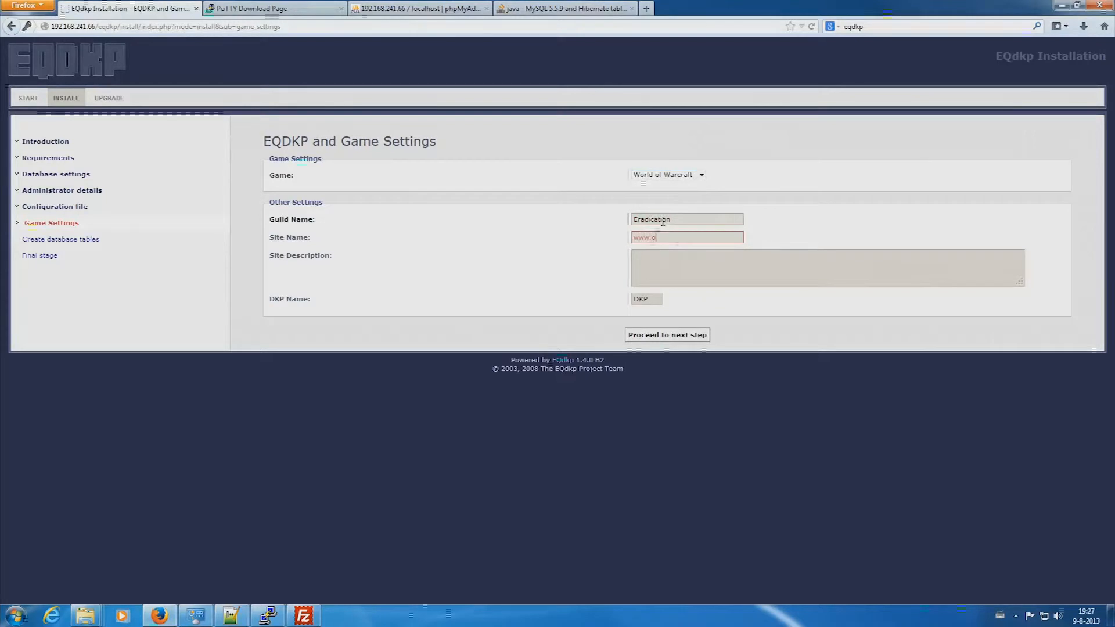
text(onclave.cc)
key(Tab)
text(Ne)
text(webs)
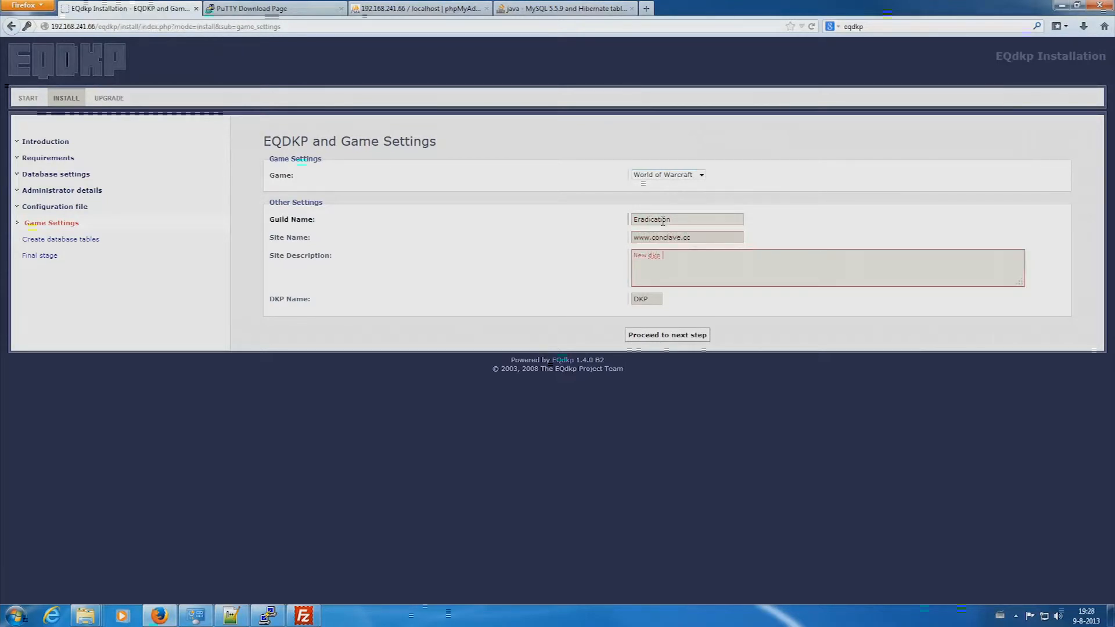
text(ite!)
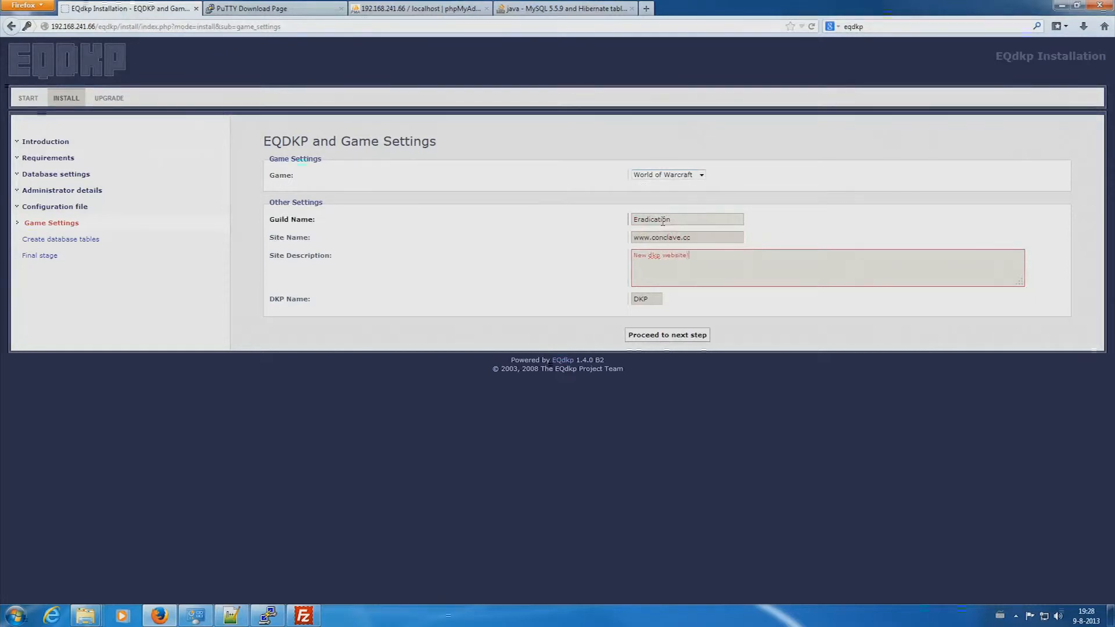
click(690, 339)
click(665, 210)
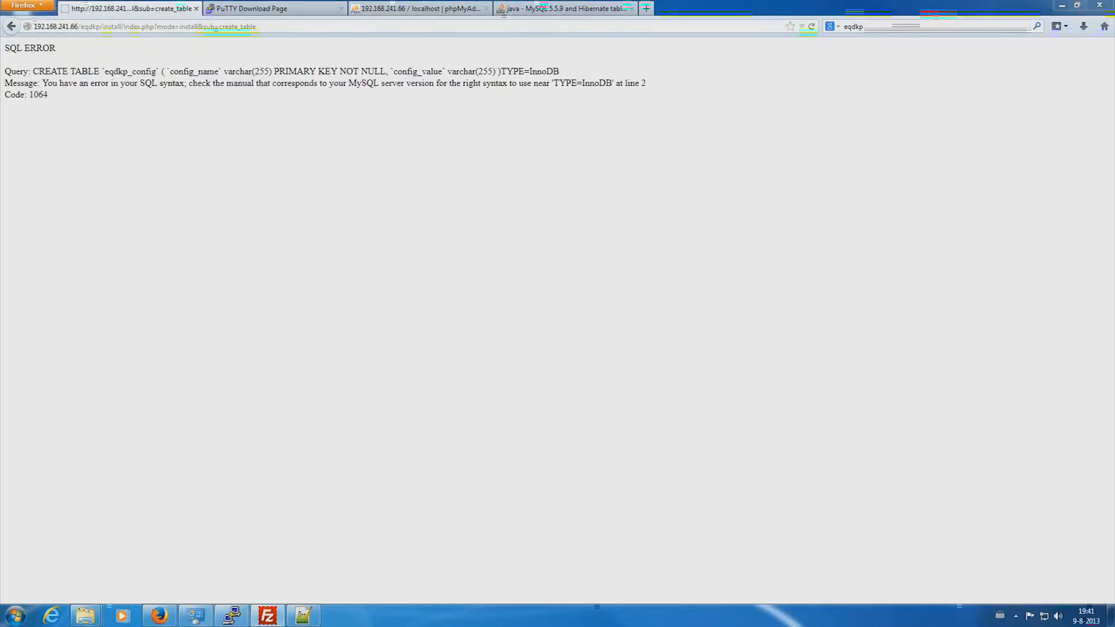
drag(546, 124, 612, 88)
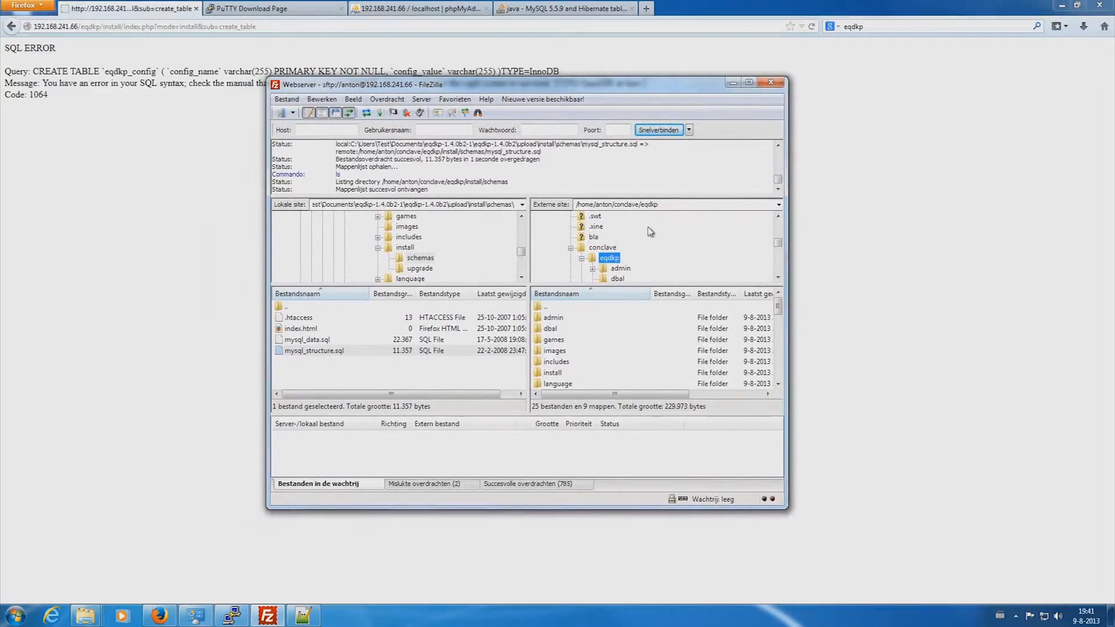
- Browse the remote eqdkp folder to install/schemas and open mysql_structure.sql in Notepad++
scroll(643, 246, down, 1)
scroll(642, 250, down, 1)
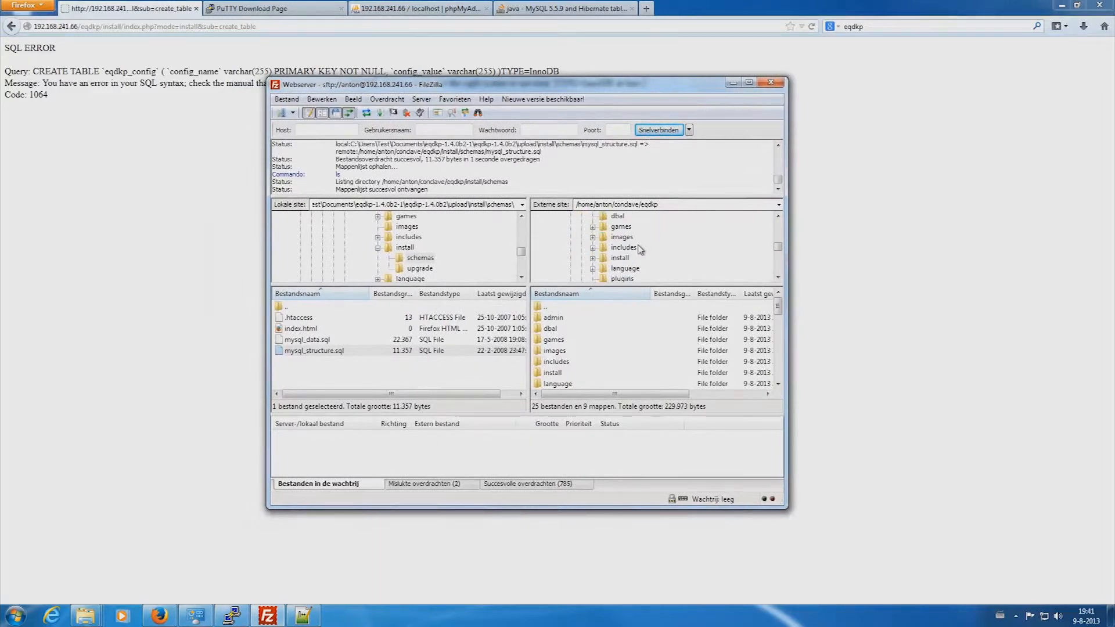
scroll(639, 247, down, 1)
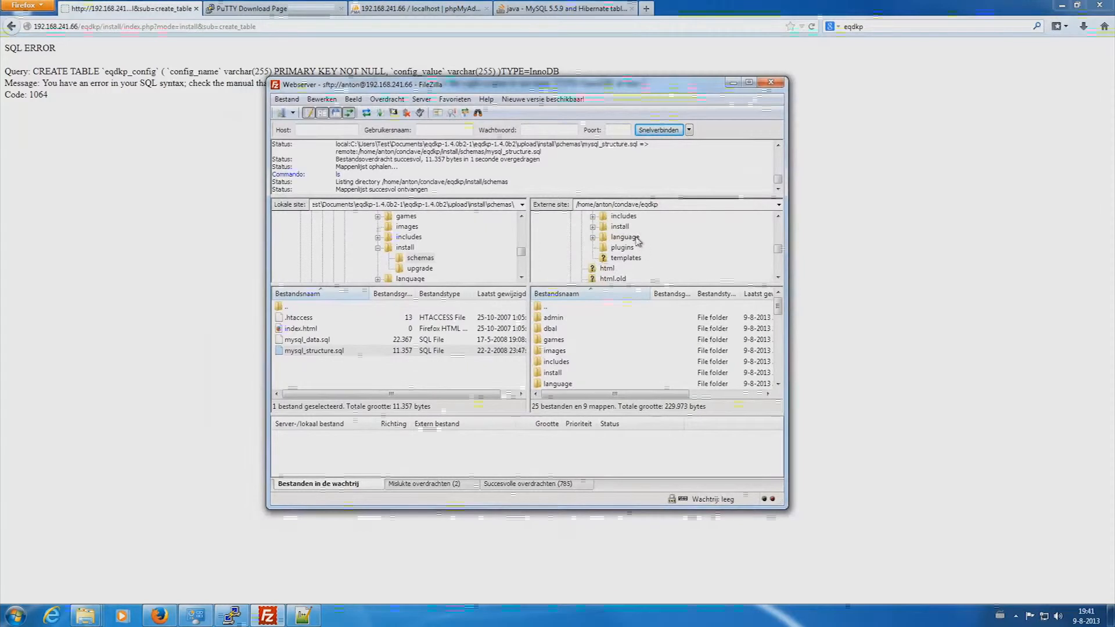
scroll(638, 245, up, 1)
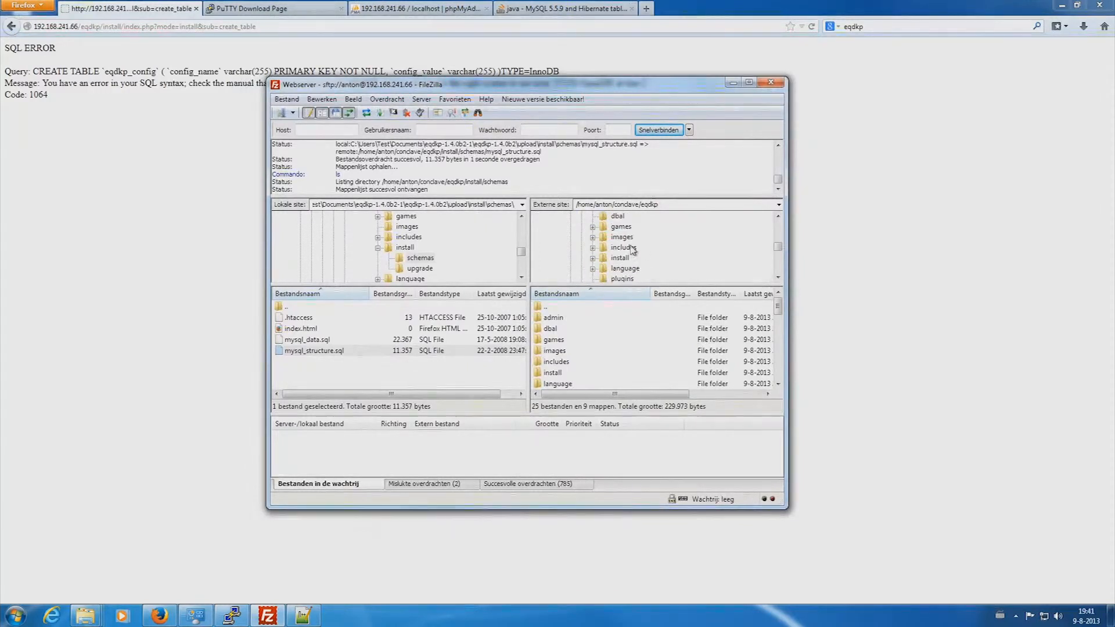
click(554, 342)
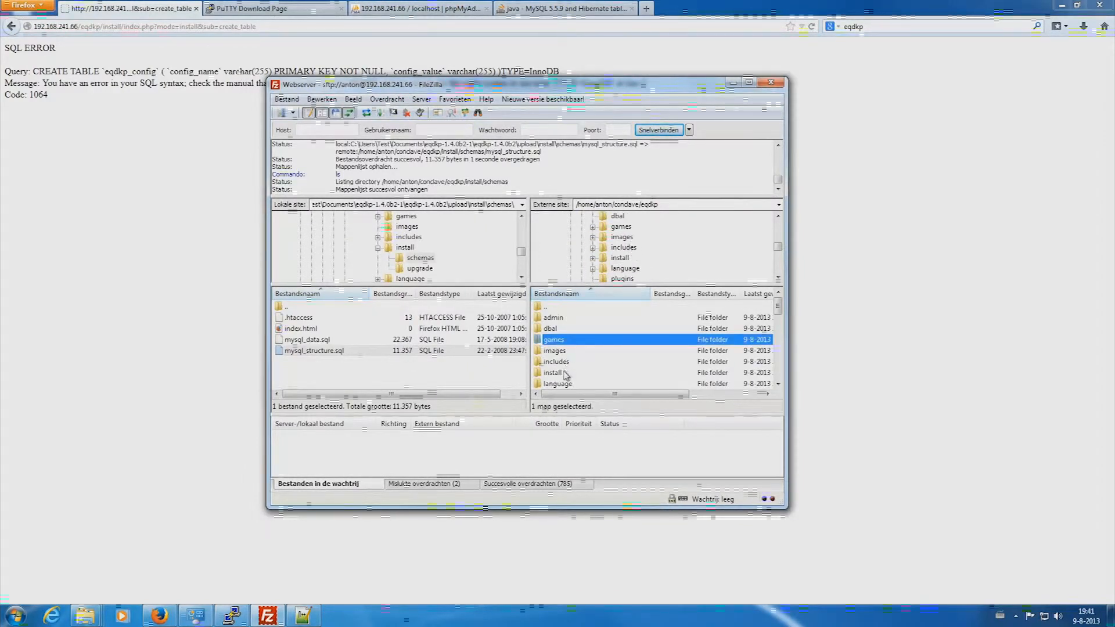
double_click(555, 373)
double_click(567, 320)
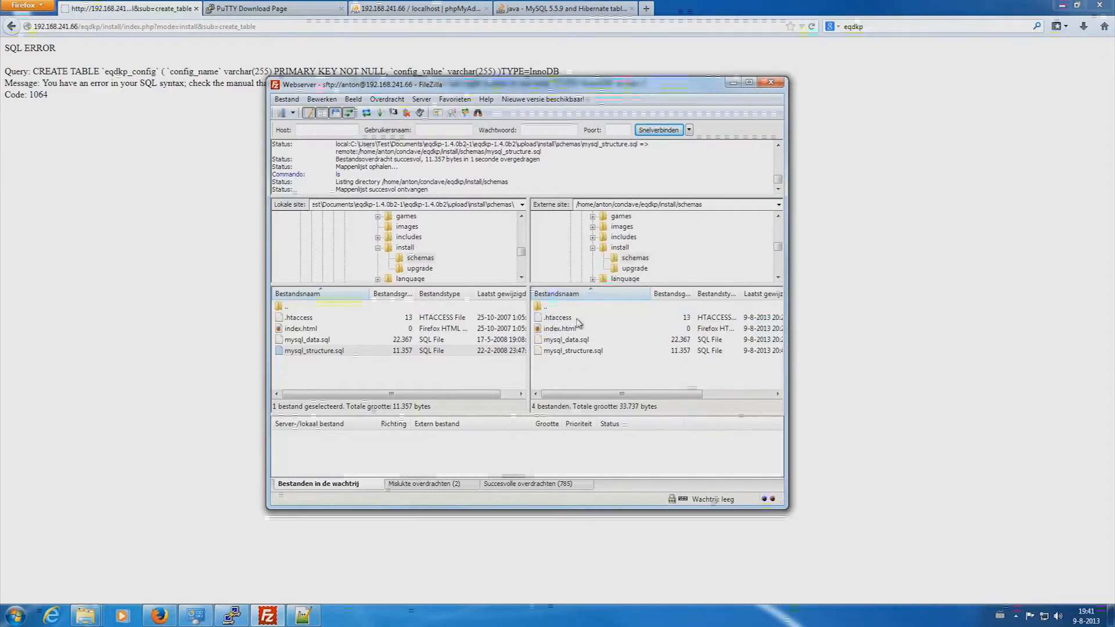
click(588, 351)
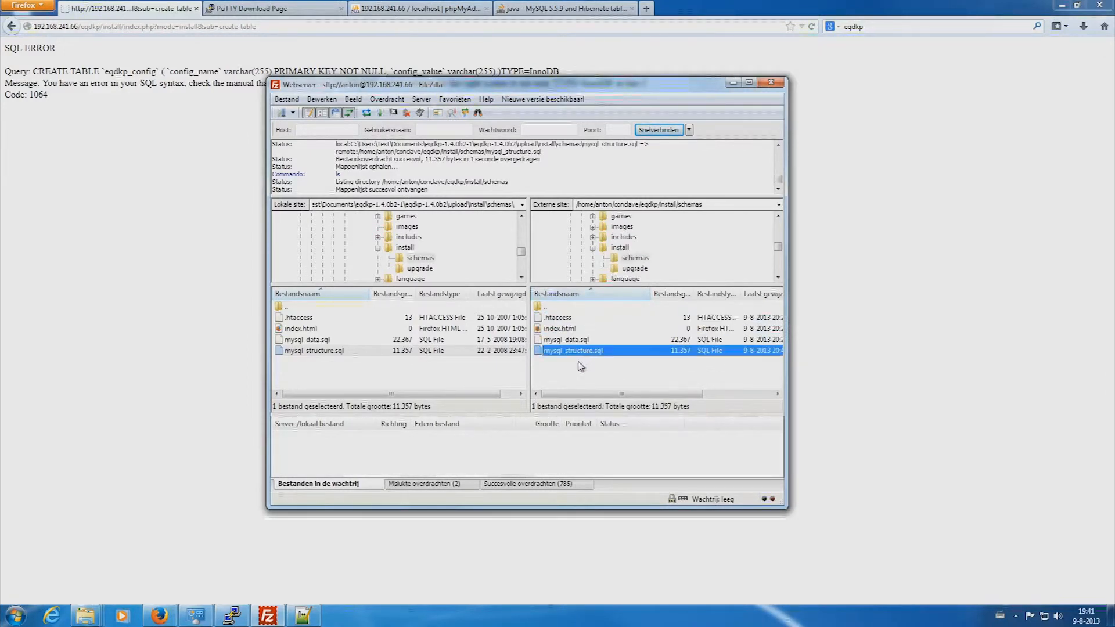
right_click(598, 355)
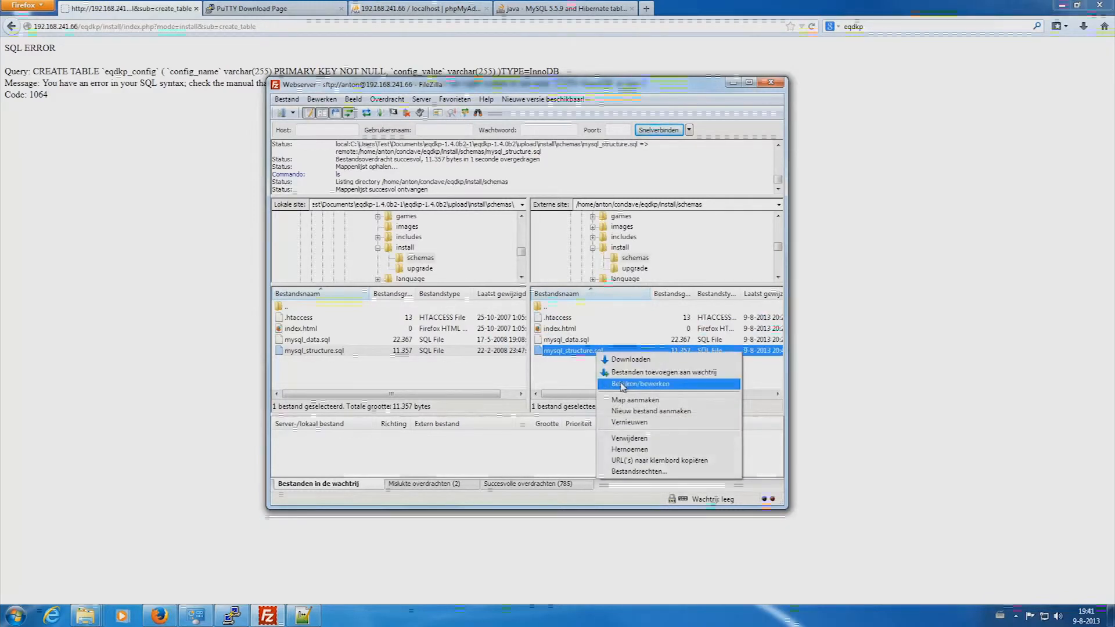
click(623, 385)
click(631, 379)
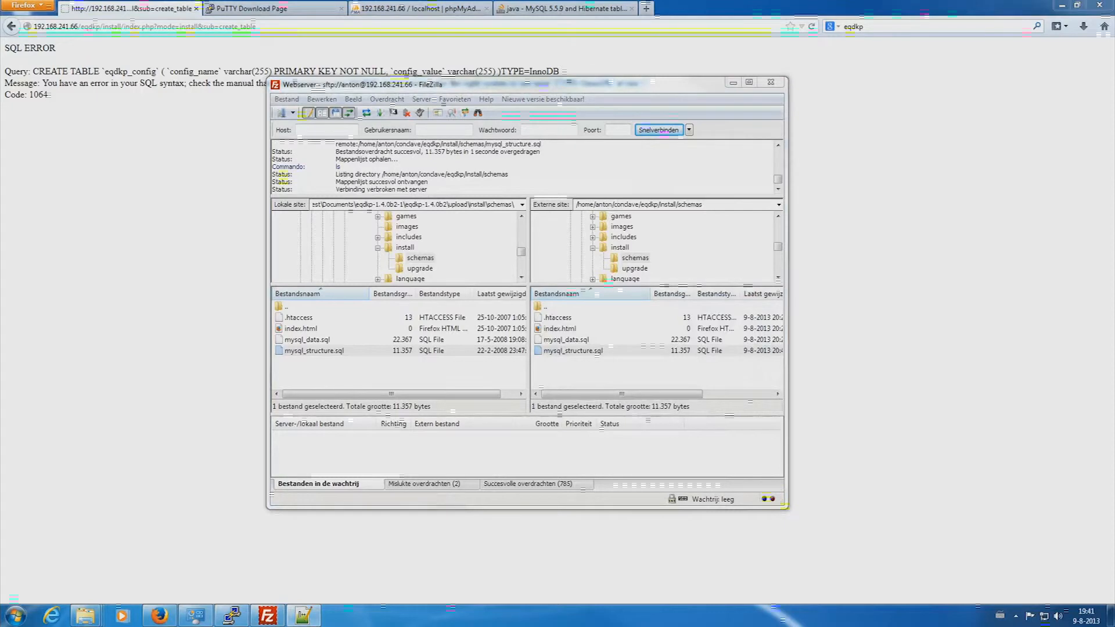
- Scroll through mysql_structure.sql in Notepad++, then close the editor
drag(544, 120, 399, 108)
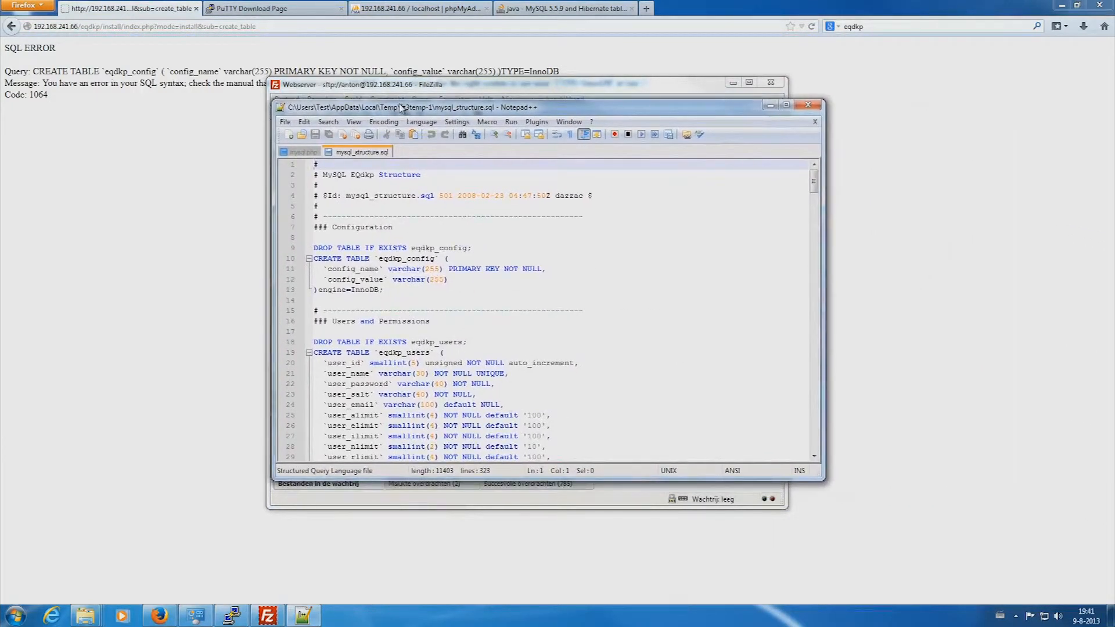
scroll(441, 311, down, 1)
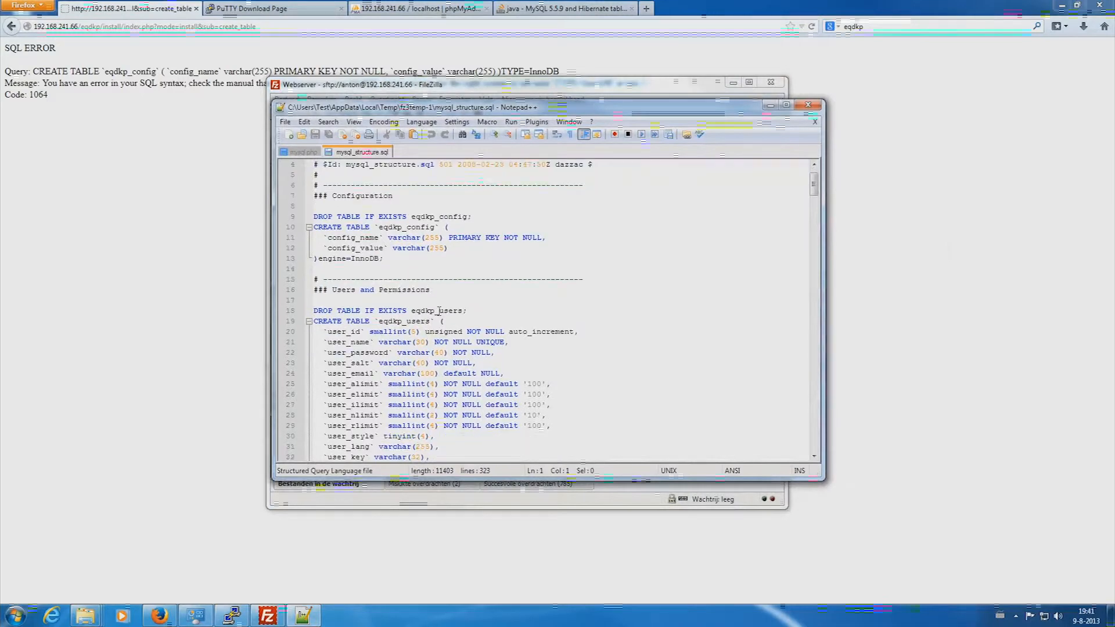
scroll(441, 306, down, 3)
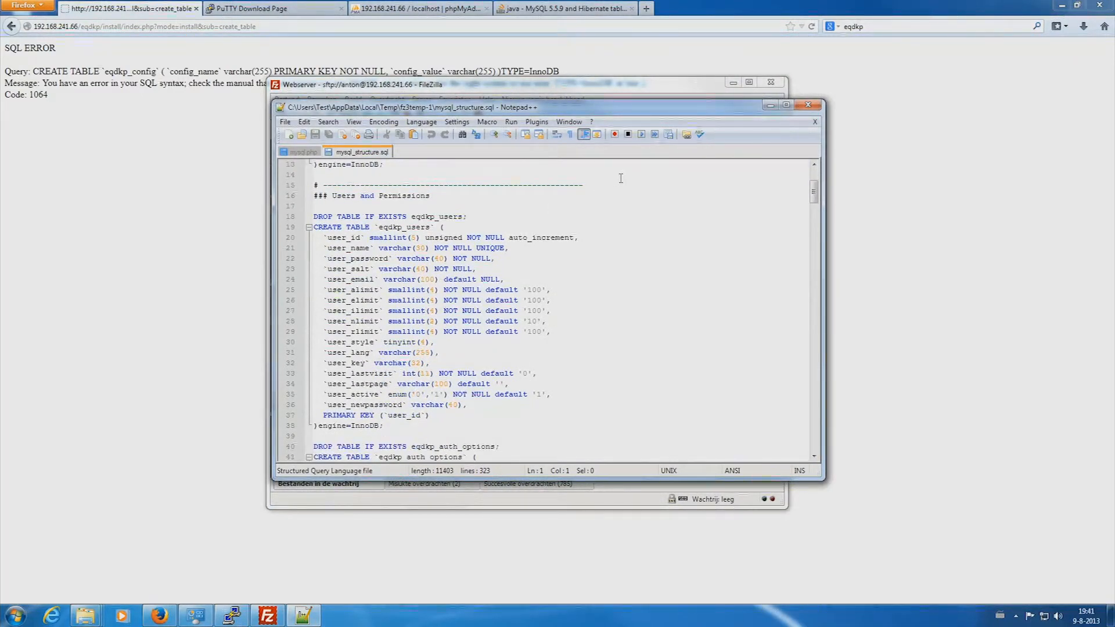
click(808, 105)
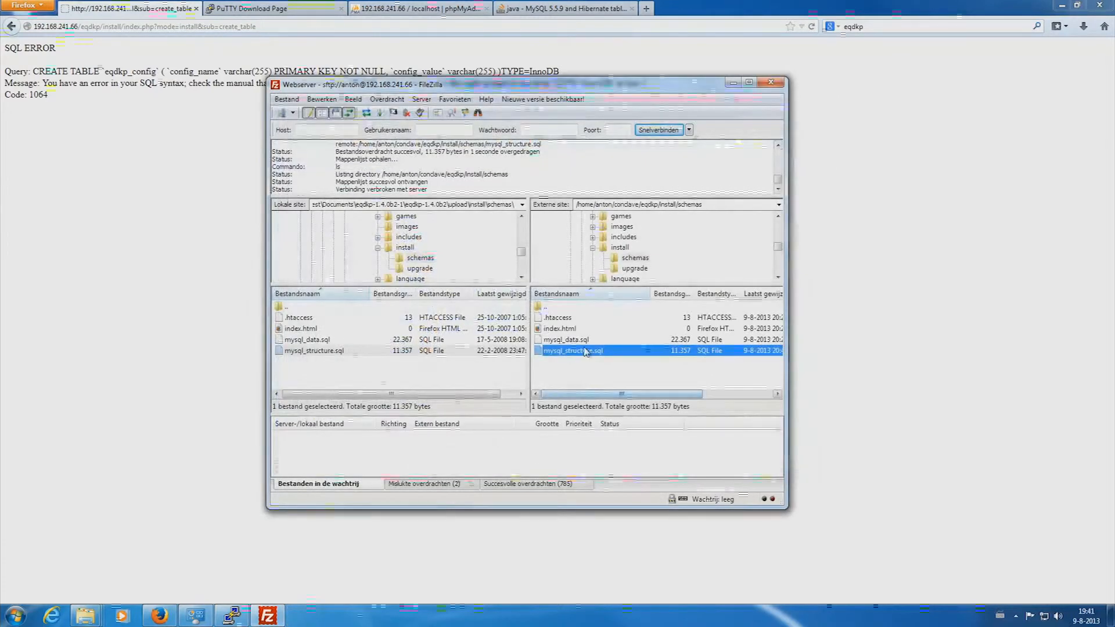
right_click(585, 353)
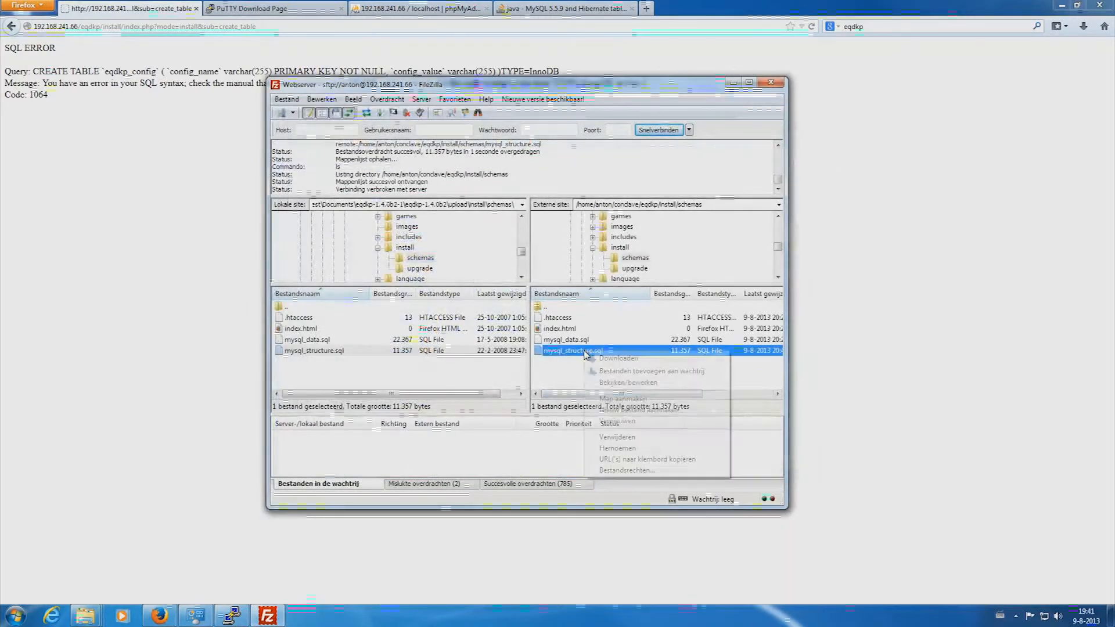
- Reopen mysql_structure.sql in Notepad++ and select the TYPE=InnoDB text on line 13
click(610, 383)
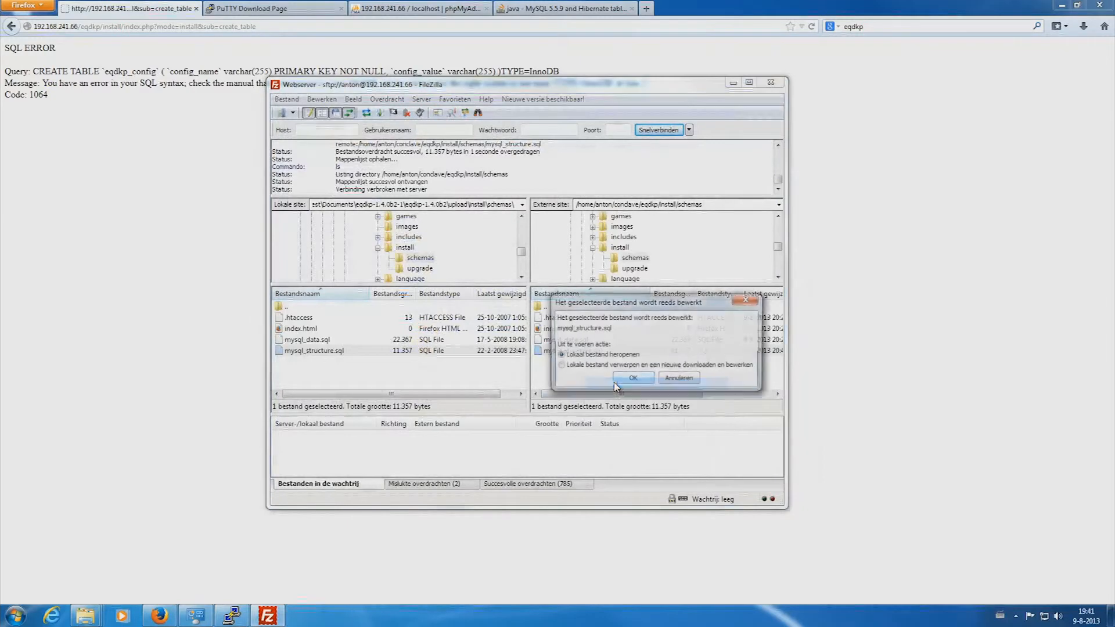
click(632, 378)
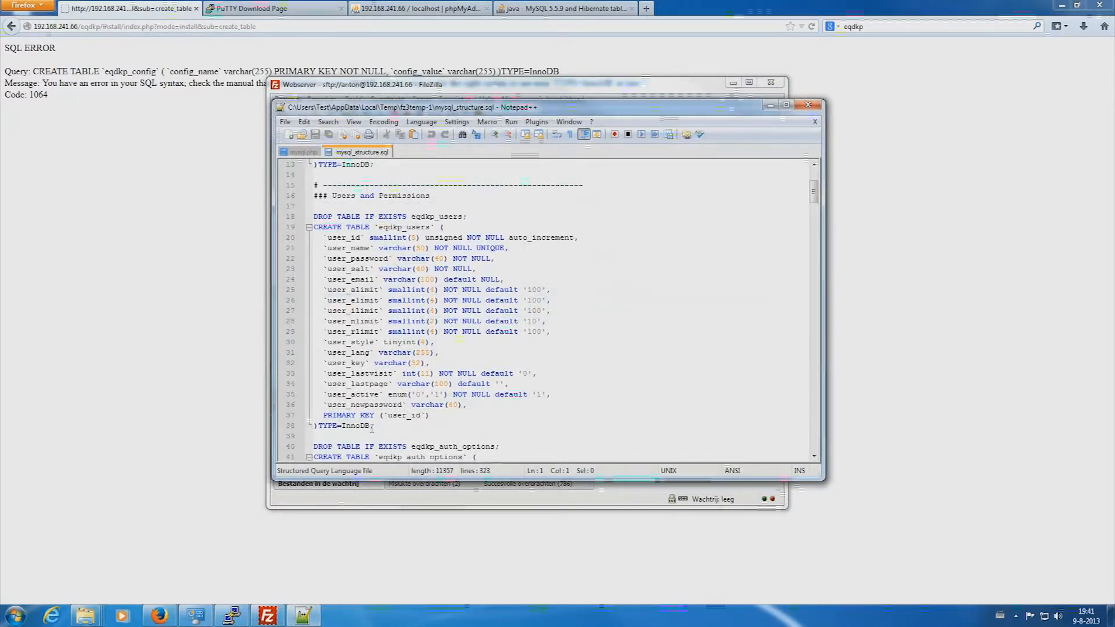
scroll(365, 229, up, 2)
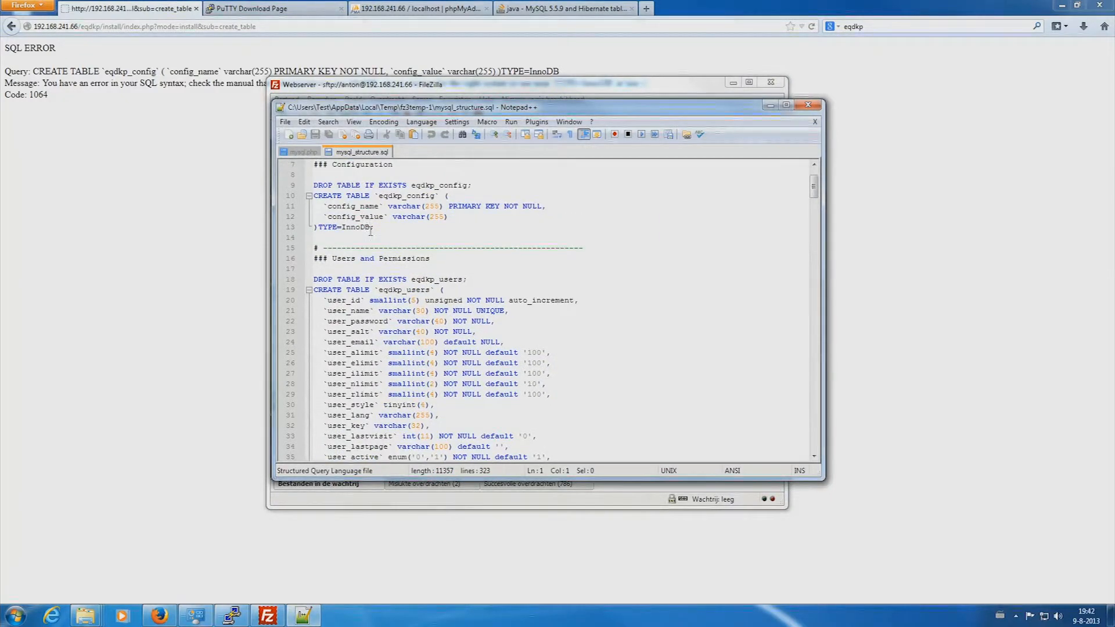
scroll(372, 238, up, 2)
drag(370, 290, 320, 290)
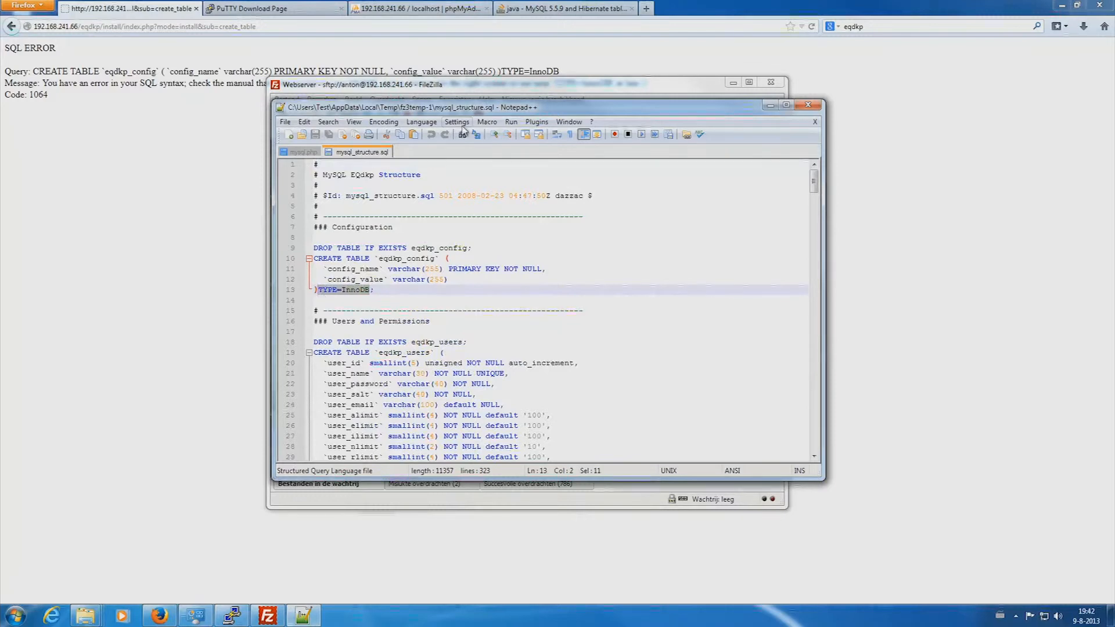
- Replace all 23 TYPE=InnoDB occurrences with engine=InnoDB, save, and close the file
click(327, 123)
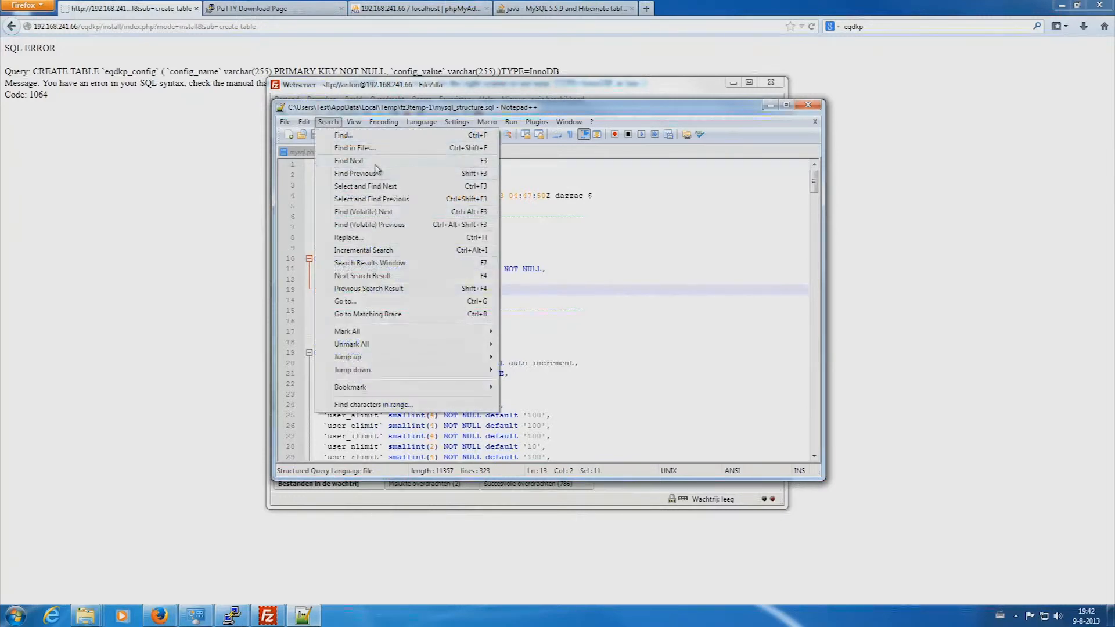
click(376, 238)
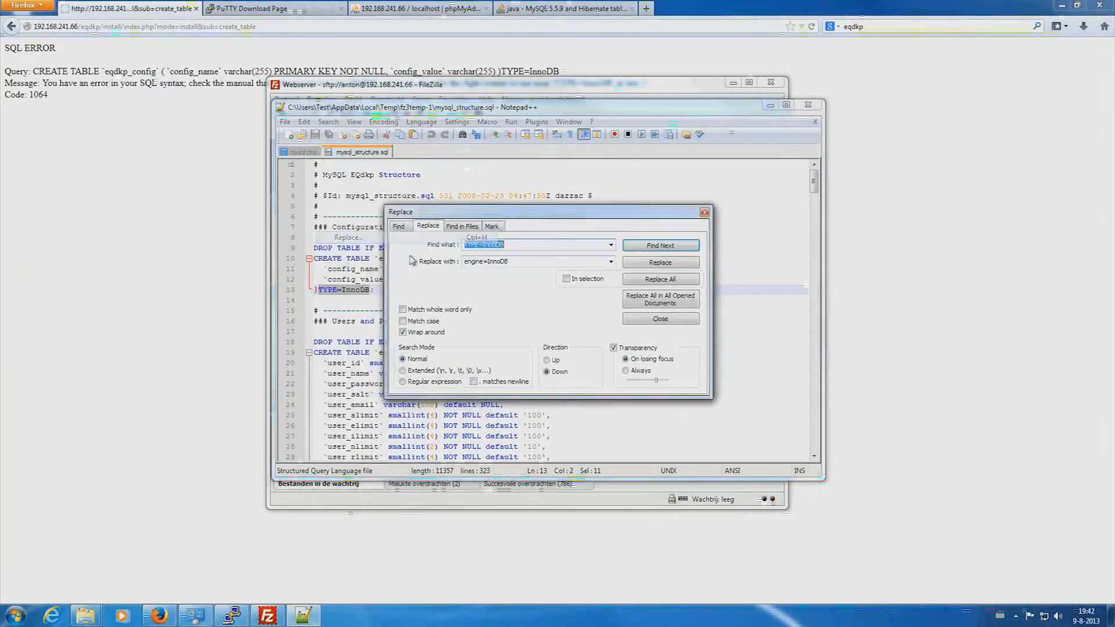
double_click(482, 262)
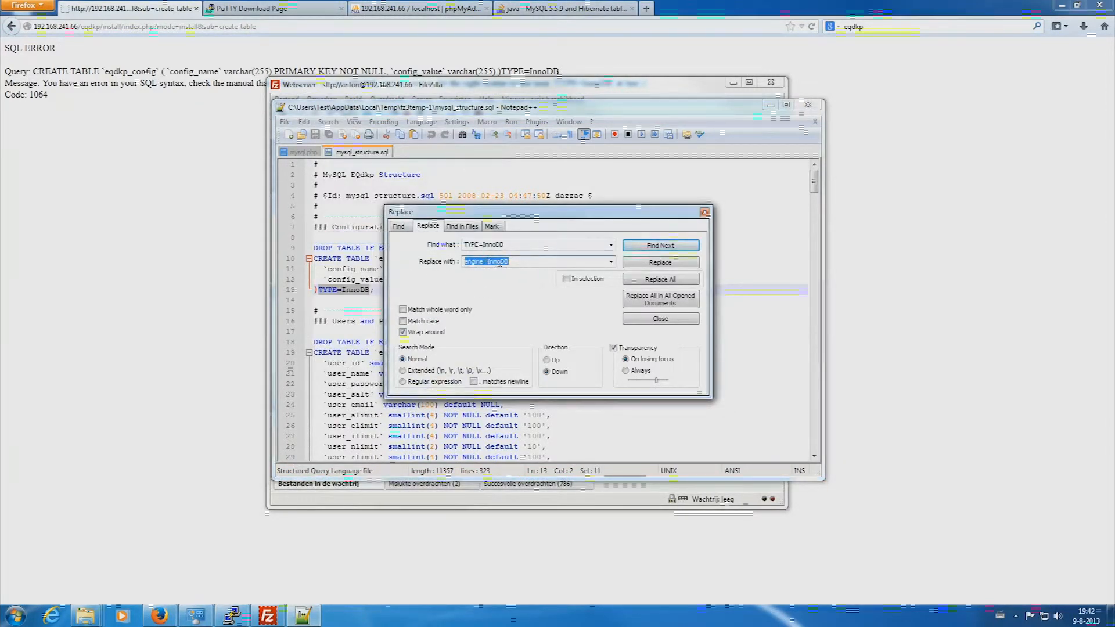
click(659, 280)
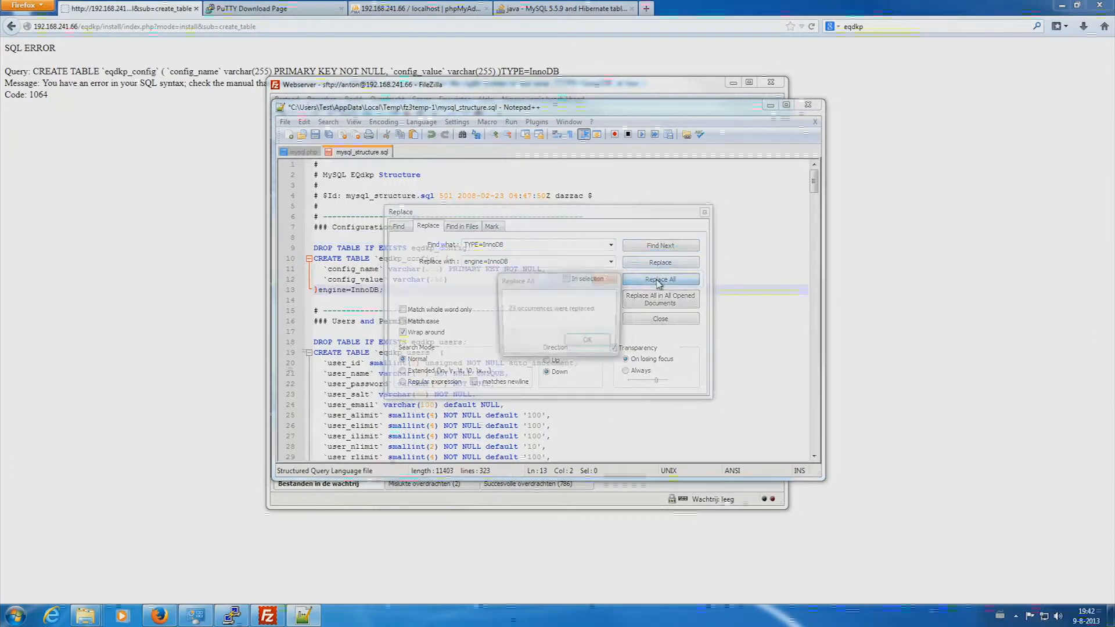
click(586, 342)
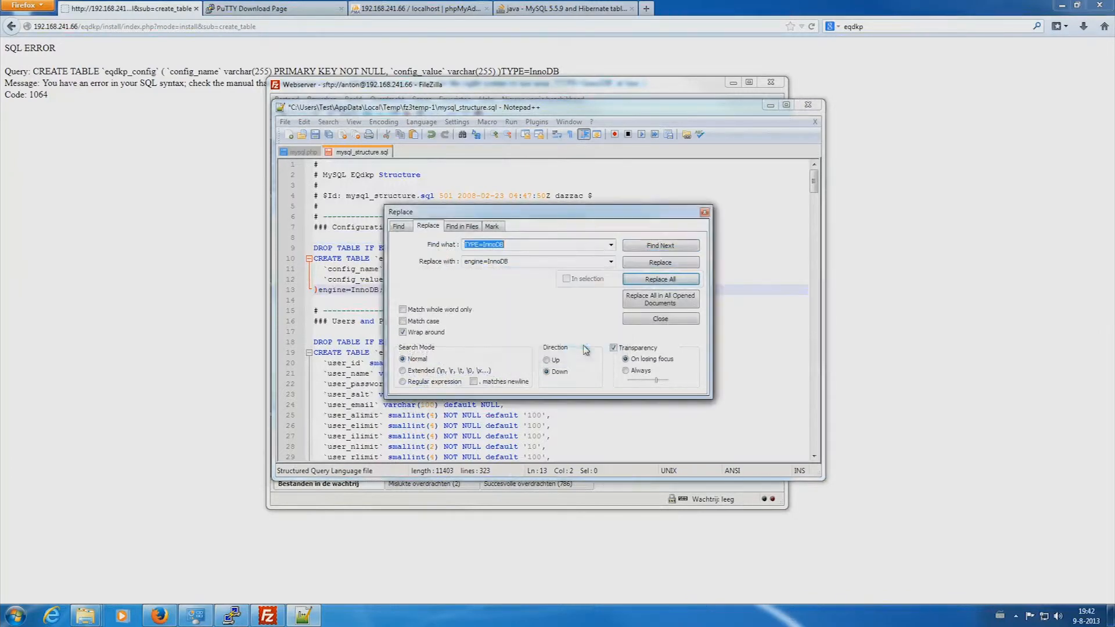
click(706, 212)
key(ctrl+s)
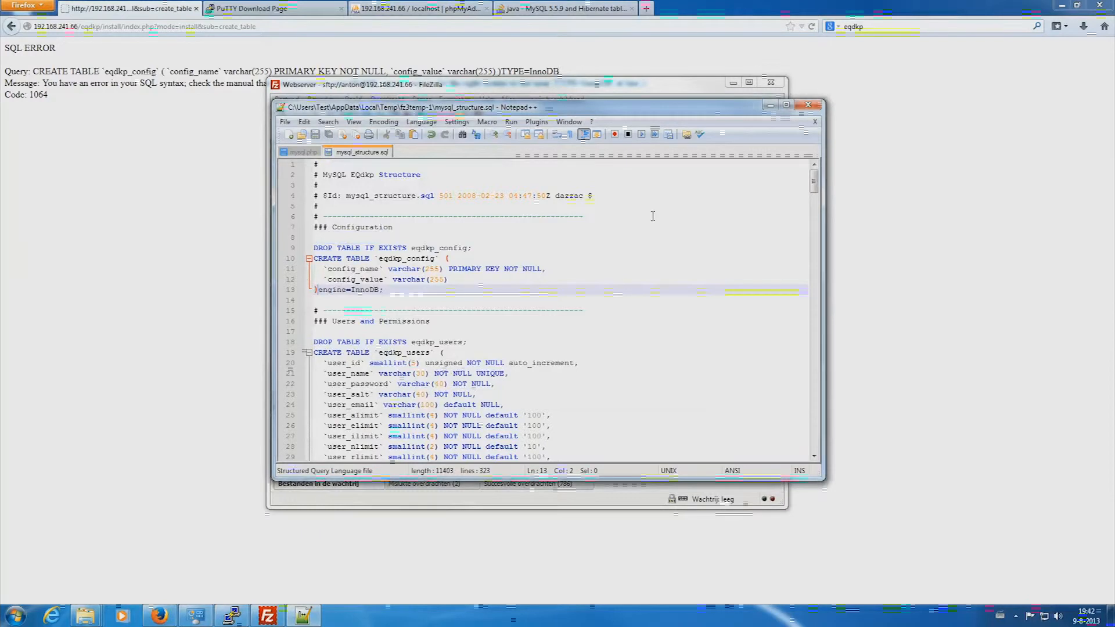
click(808, 104)
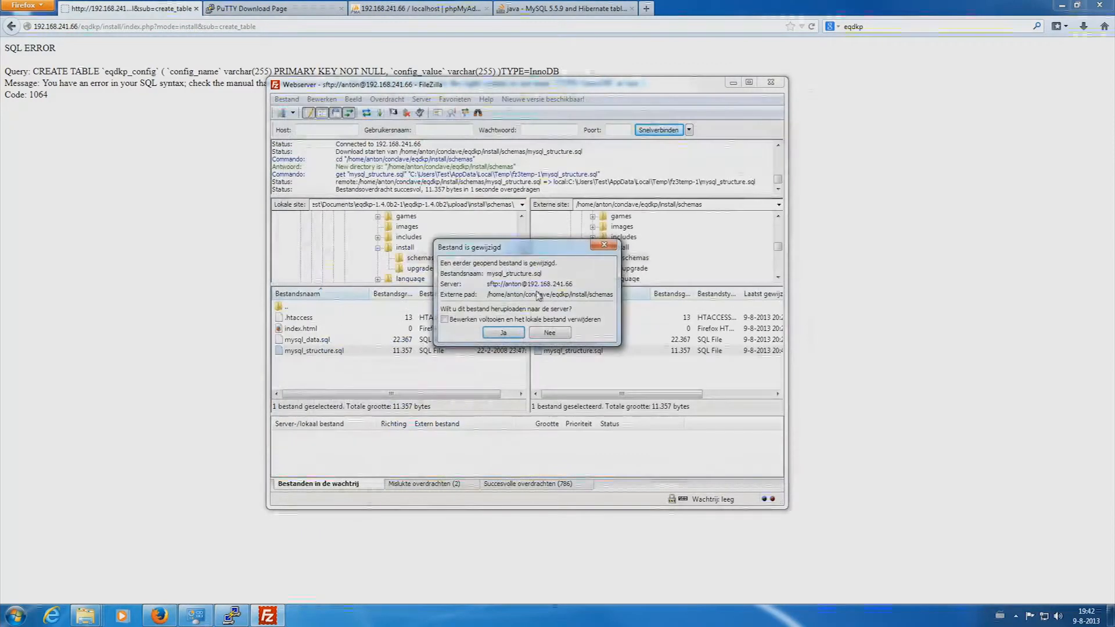
- Confirm re-uploading the edited mysql_structure.sql, then minimize FileZilla
click(503, 333)
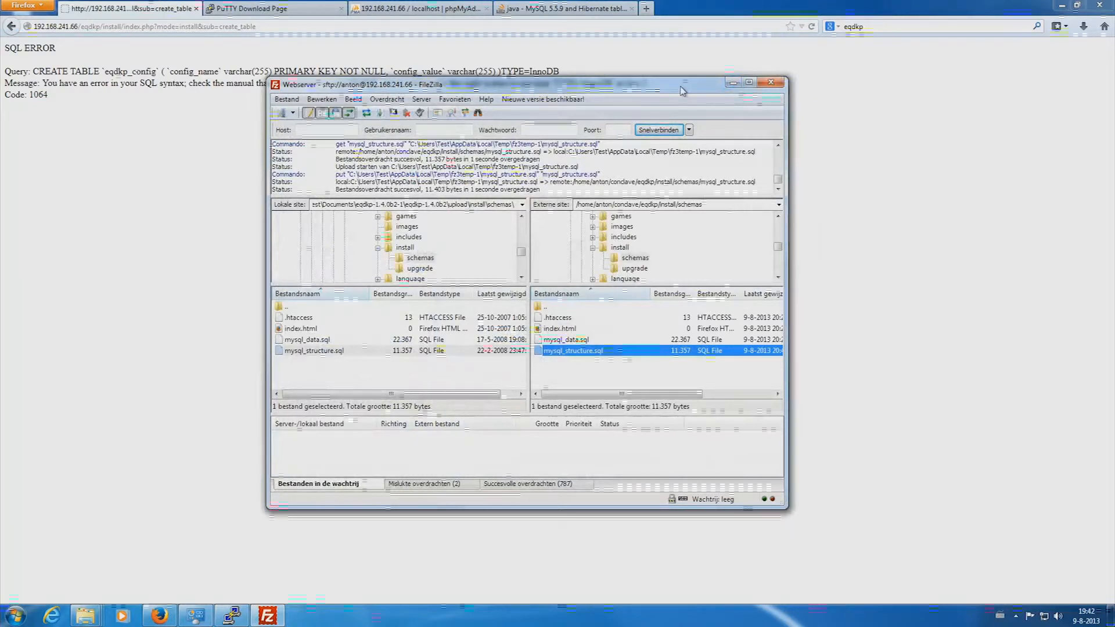
click(733, 84)
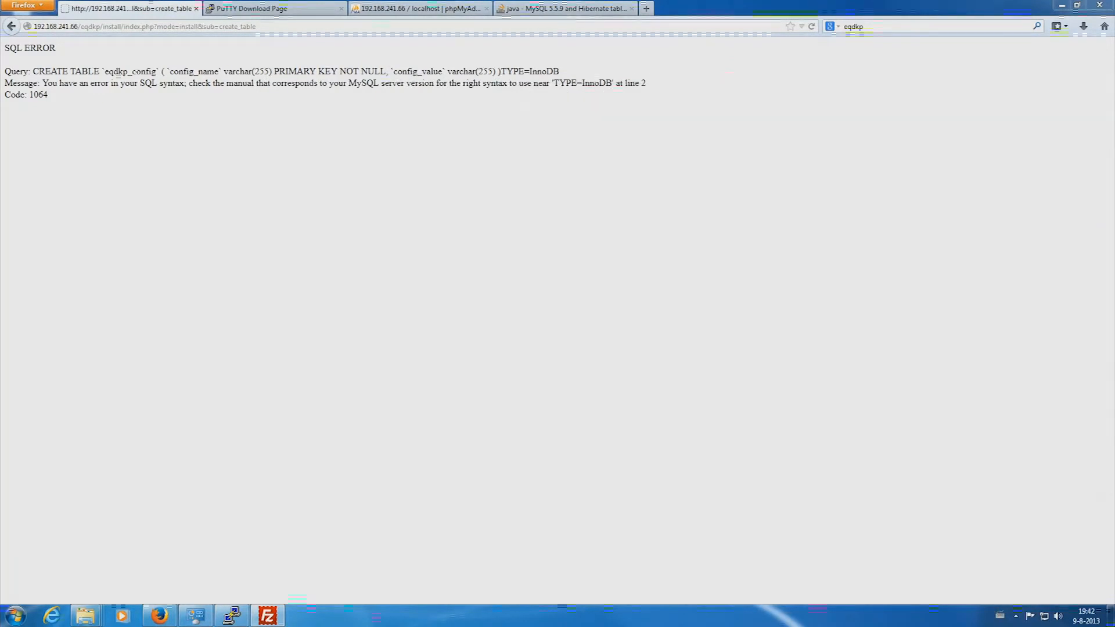
- Go back to Game Settings and rerun table creation through the final installation stage
click(11, 27)
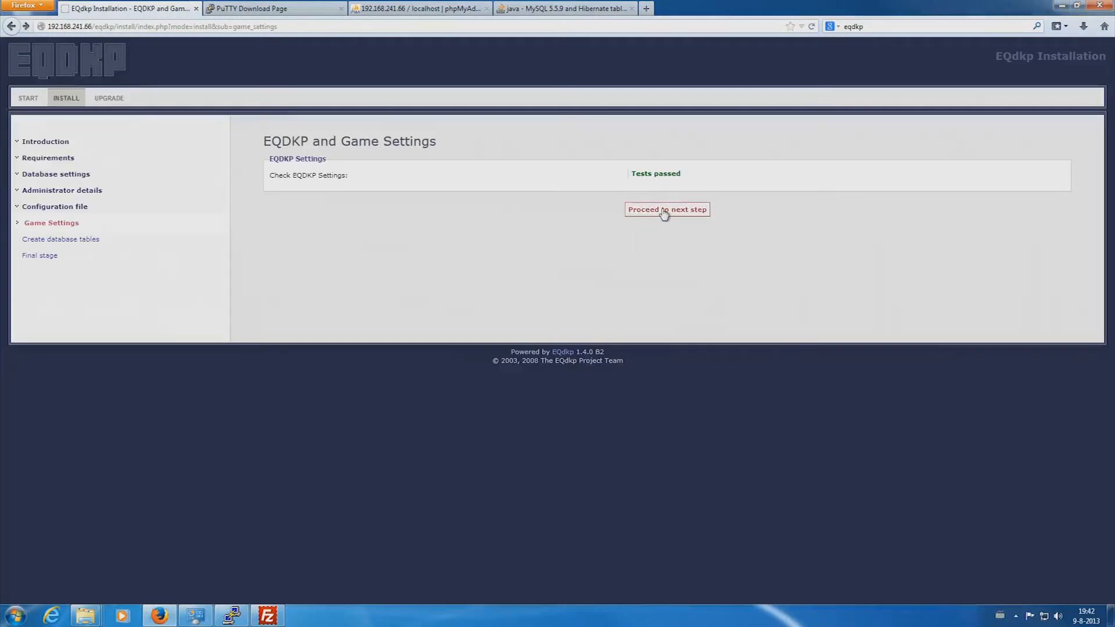
click(663, 210)
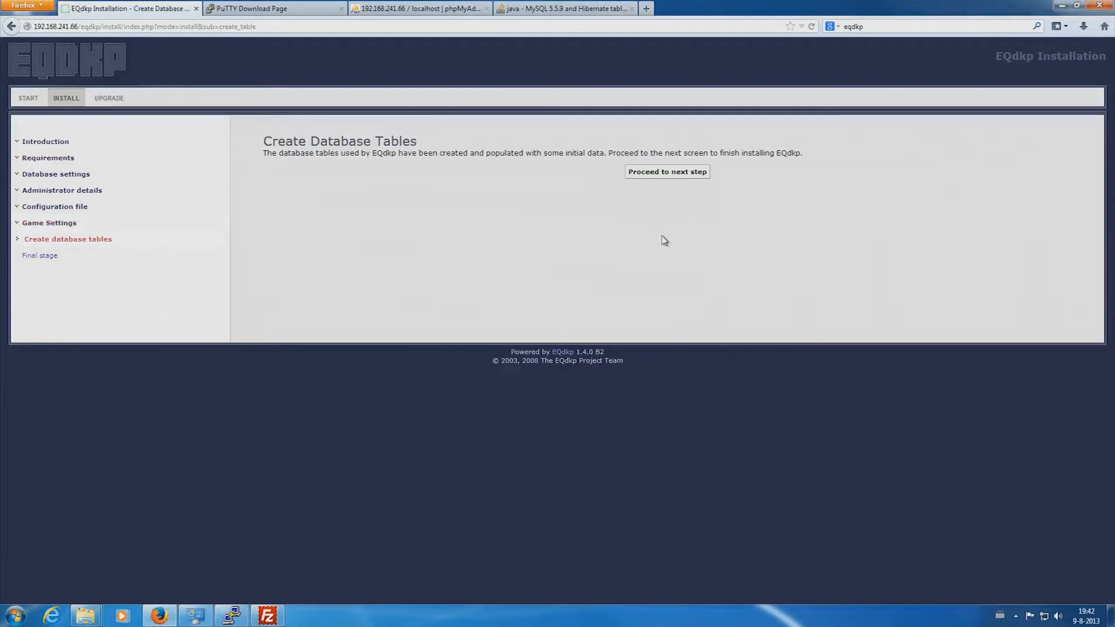
click(668, 172)
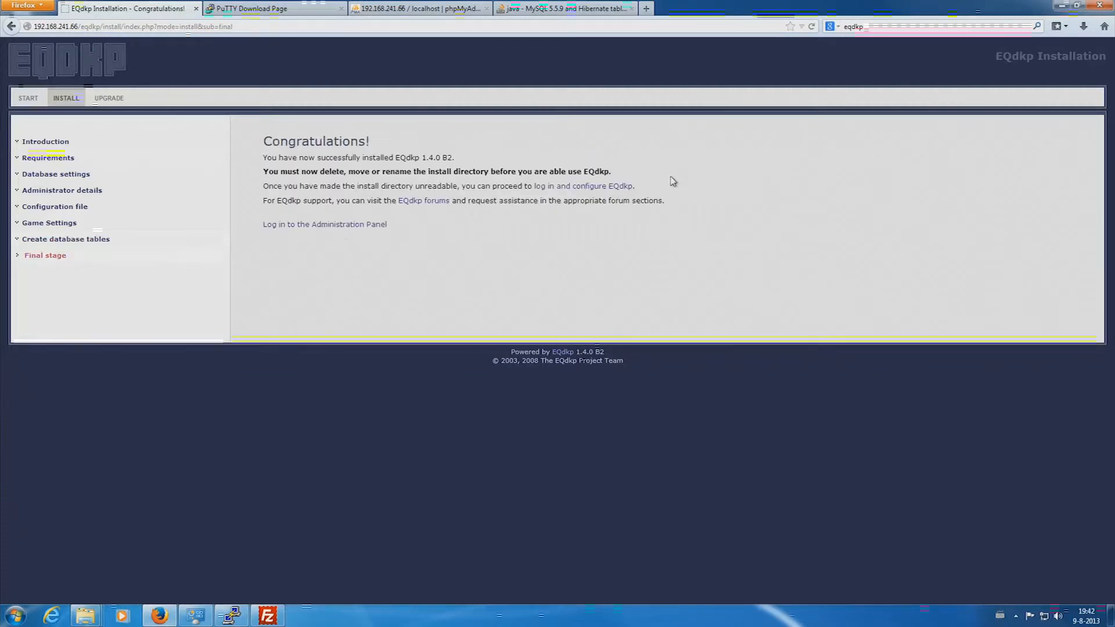
- Go to the administration panel login and enter the admin username and password
click(326, 226)
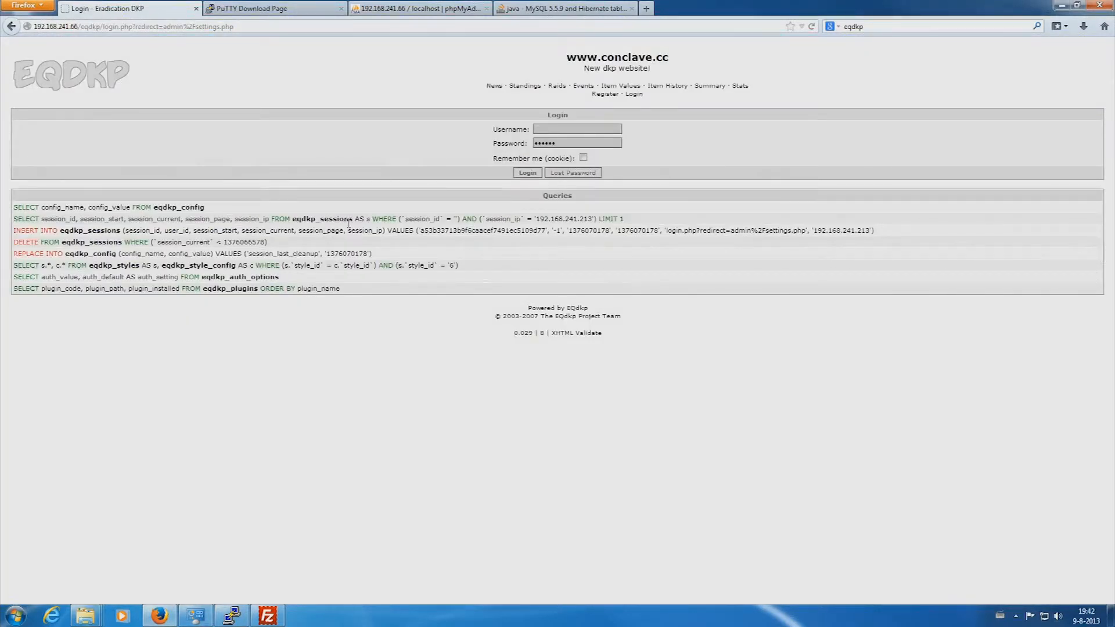
text(BlueWarlord)
key(Tab)
text(••••••••)
- Log in as admin, let Firefox remember the password, and bring FileZilla back
click(528, 173)
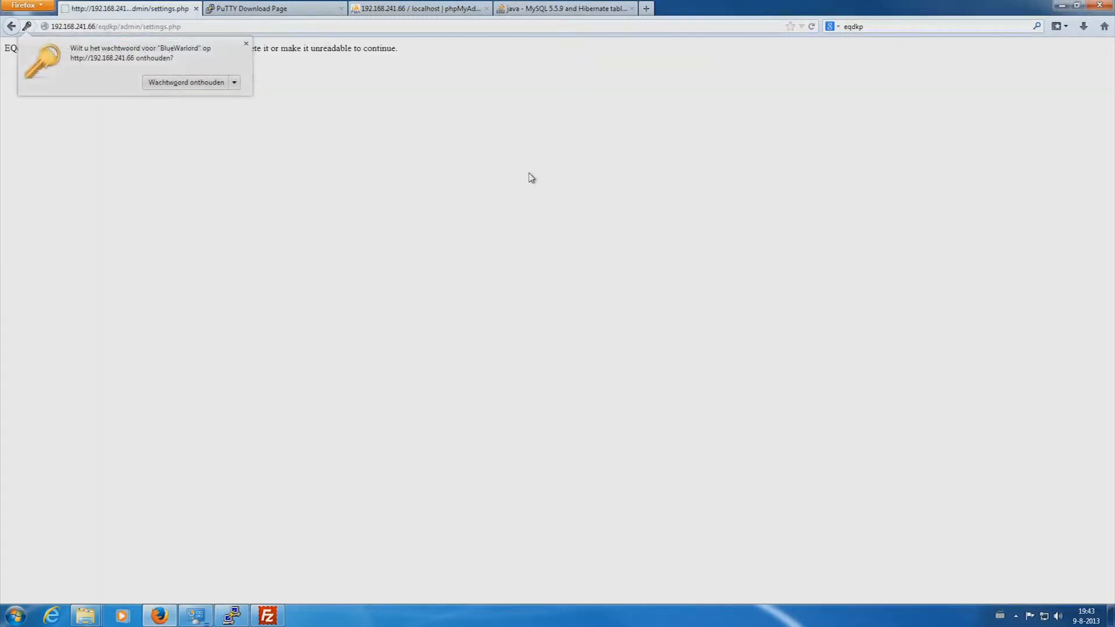
click(165, 83)
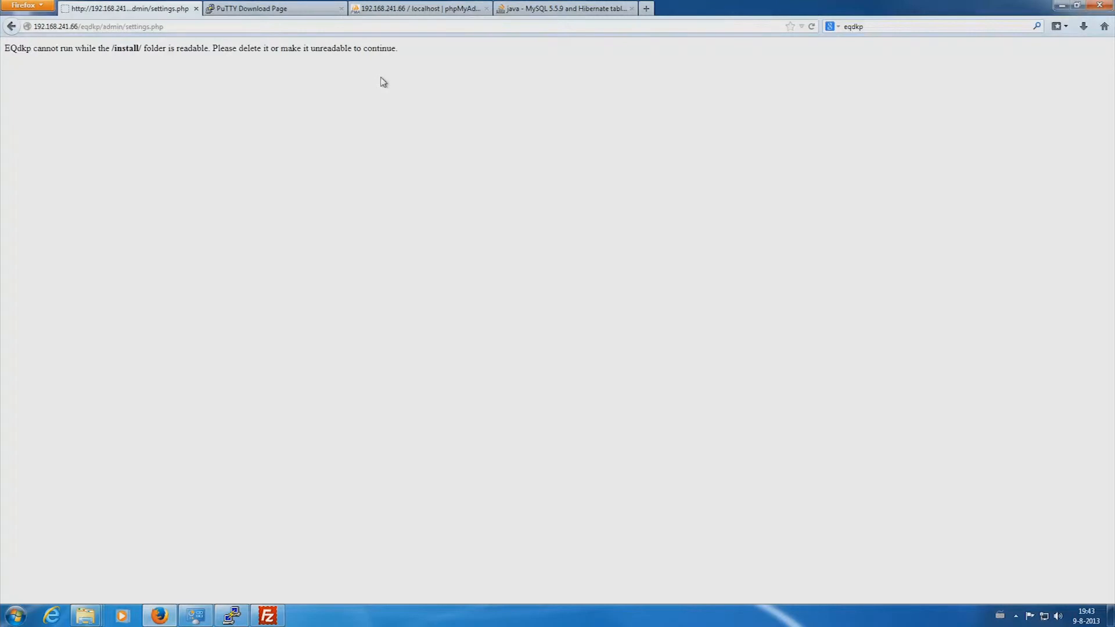
click(267, 616)
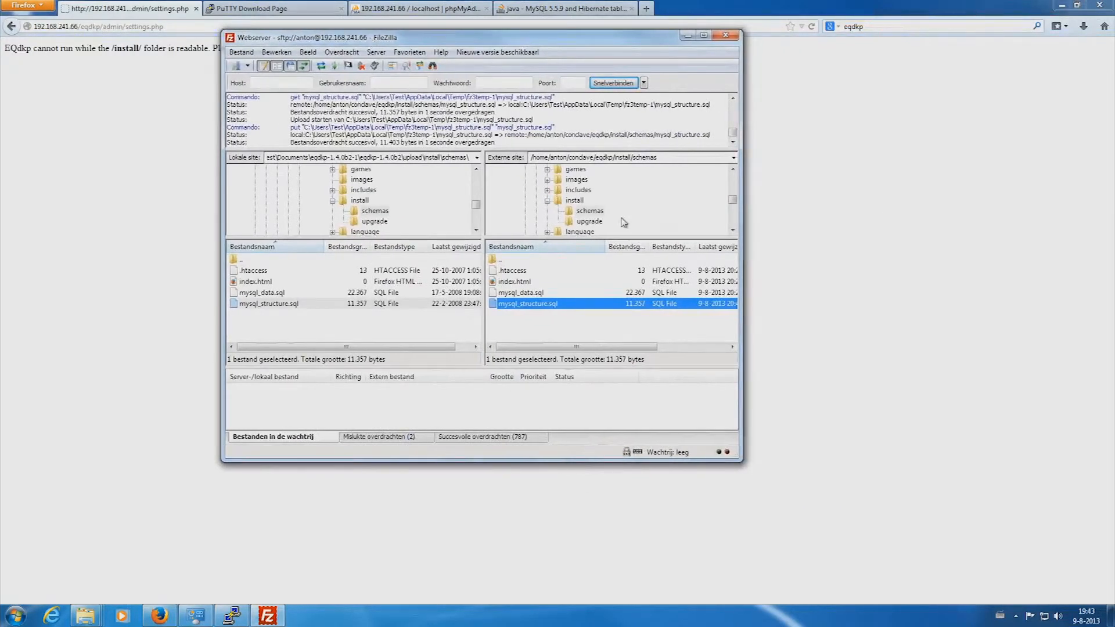
- Delete the install folder from the server's eqdkp directory and return to Firefox
click(575, 201)
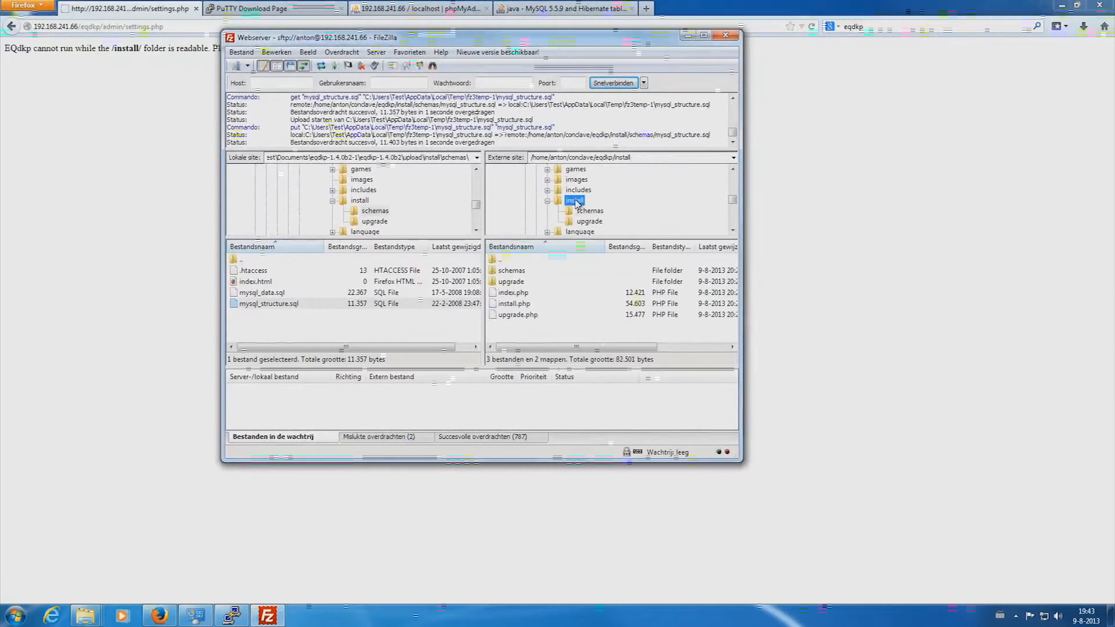
key(Delete)
click(590, 352)
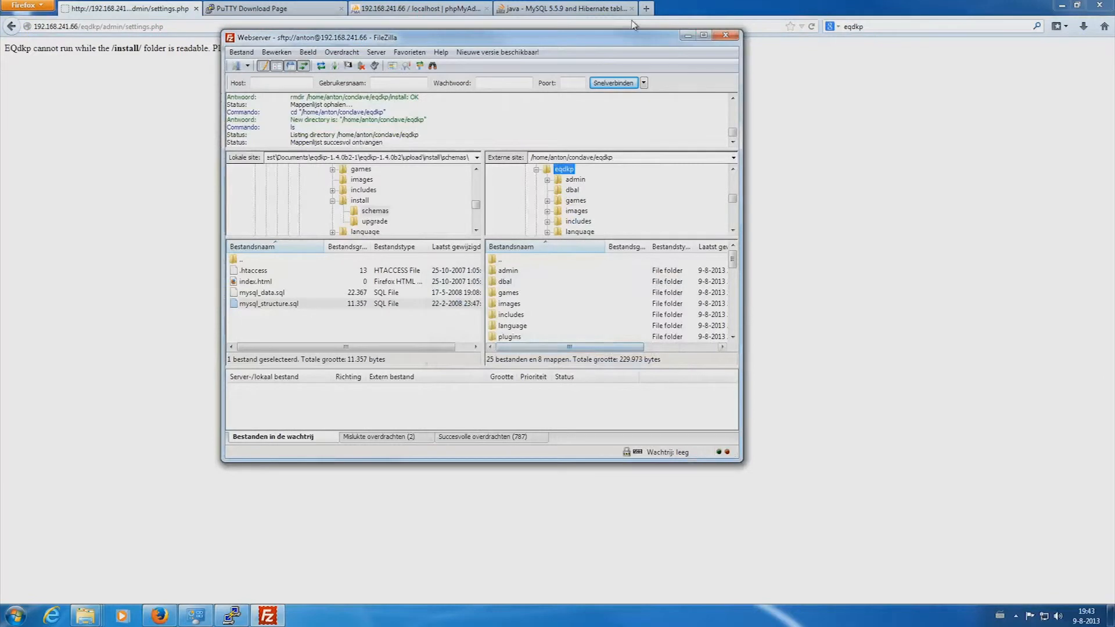
click(126, 134)
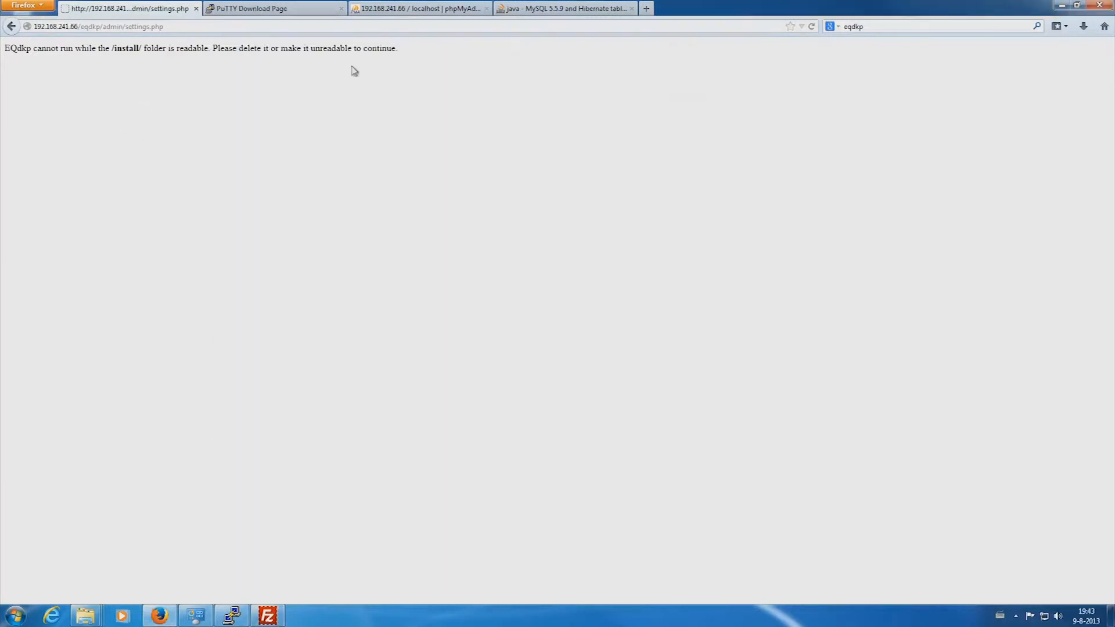
- Reload EQdkp so General Settings loads, and move the MorgDKP2 folder window aside
click(813, 27)
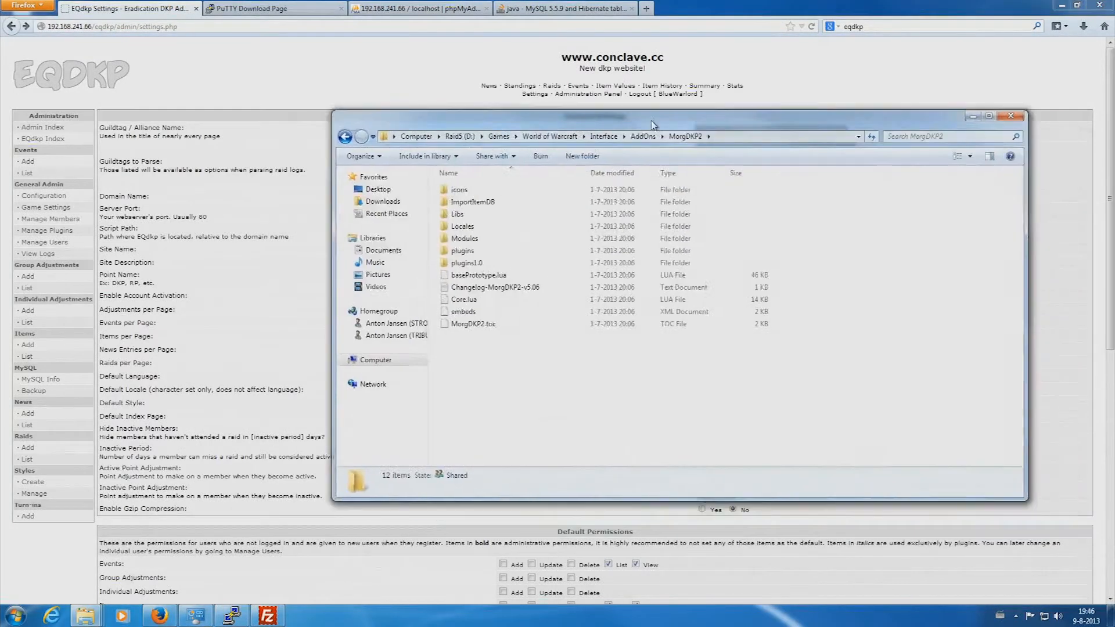
drag(653, 124, 539, 138)
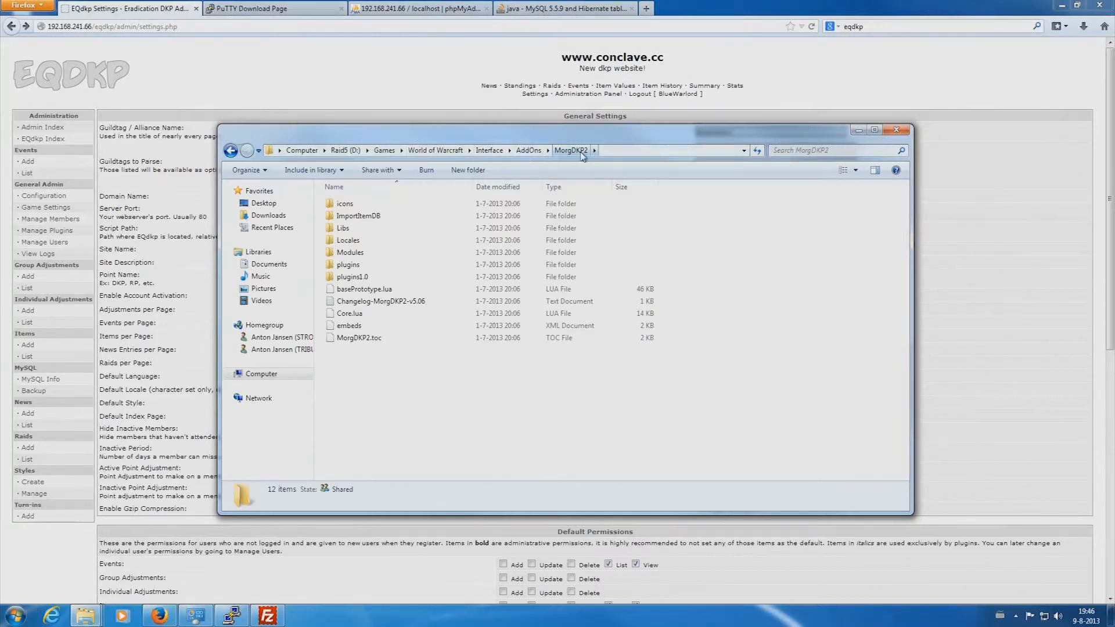
- Open MorgDKP2's plugins folder containing morgdkp2 and copy its full path
double_click(349, 264)
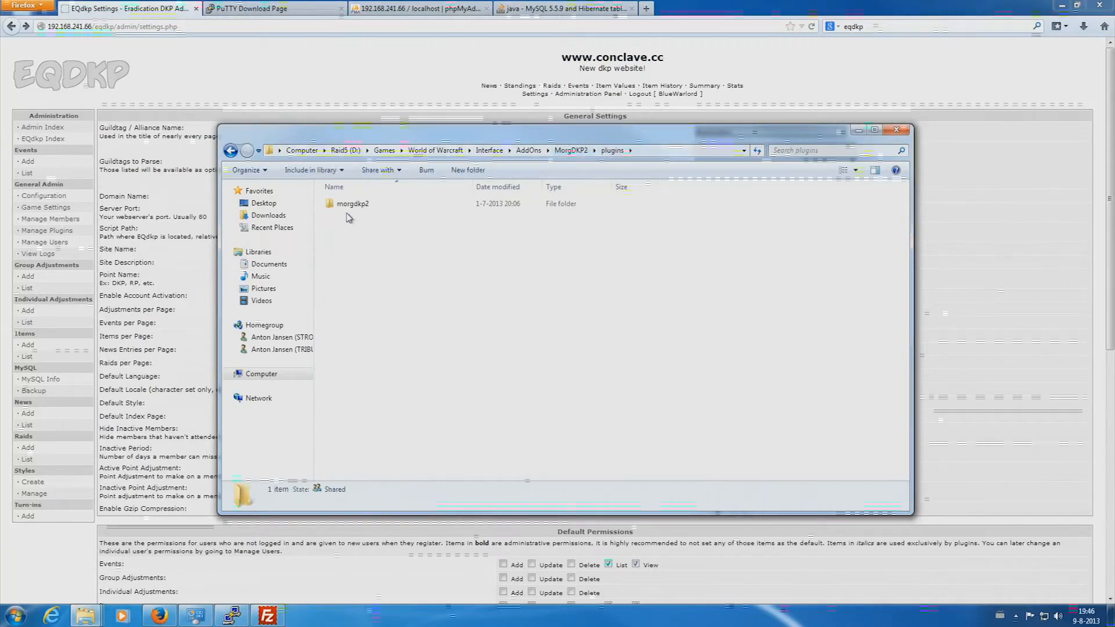
click(352, 209)
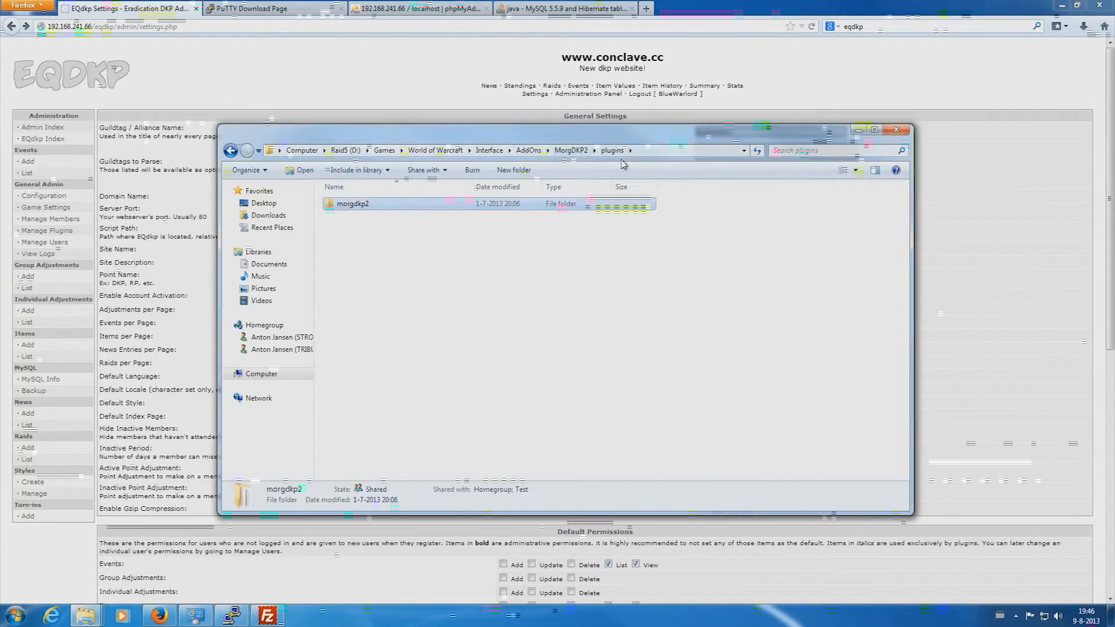
click(653, 152)
key(ctrl+c)
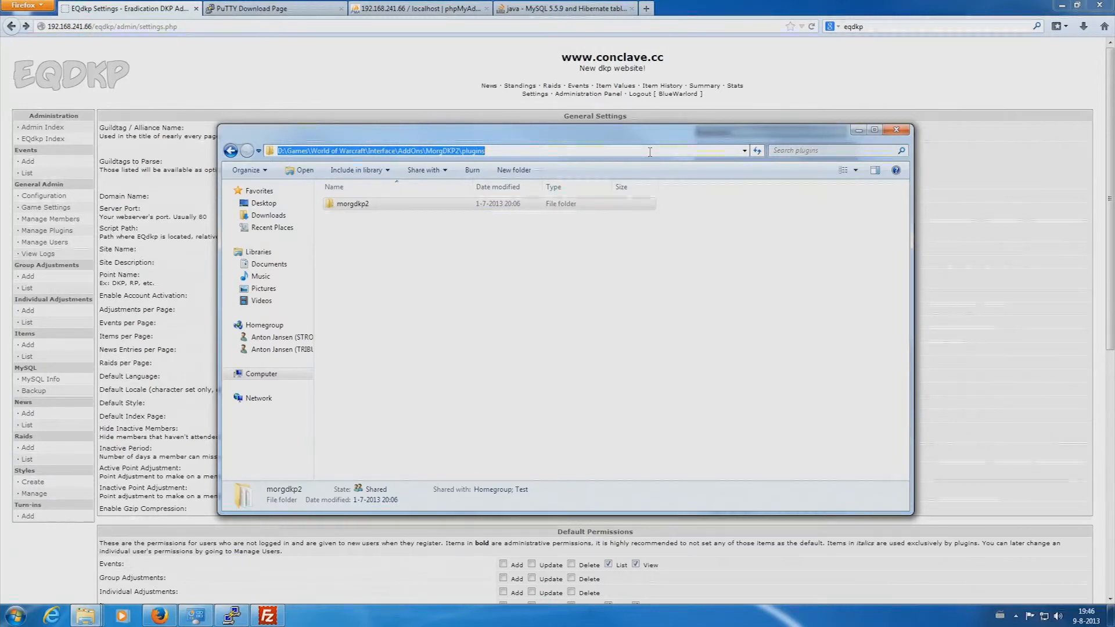
click(267, 616)
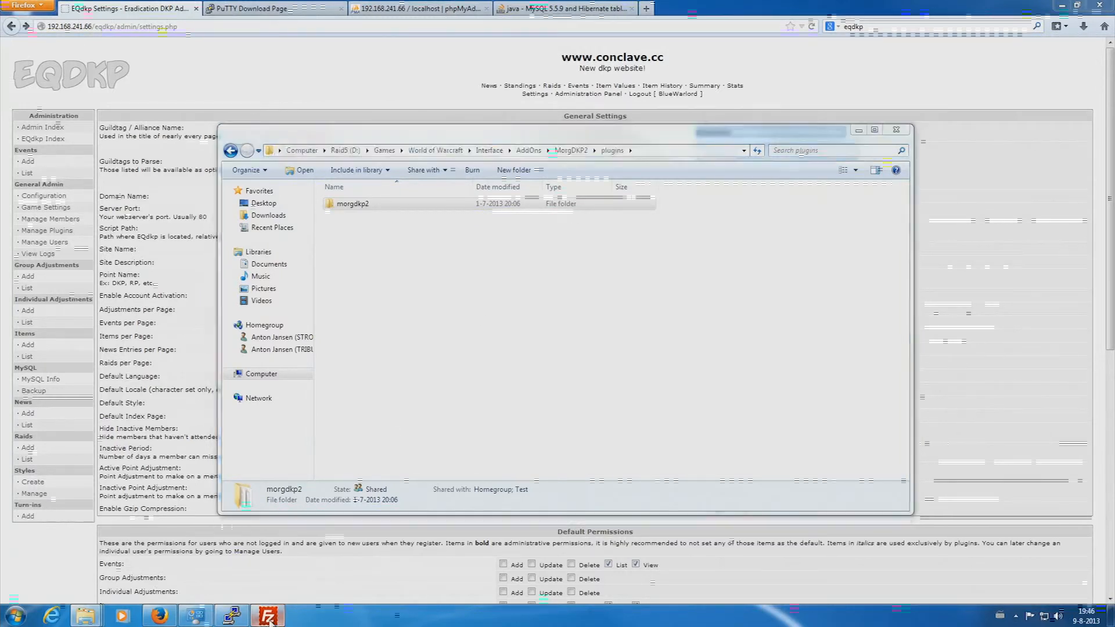
- Set the local site to the pasted MorgDKP2 plugins path and open the server's eqdkp/plugins folder
click(392, 158)
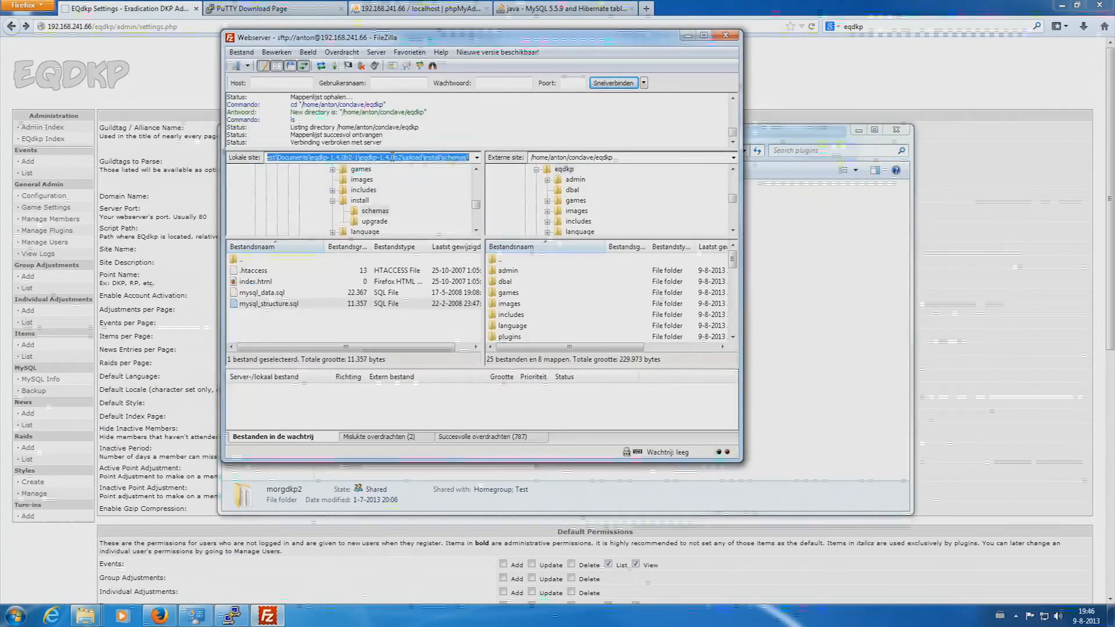
key(ctrl+v)
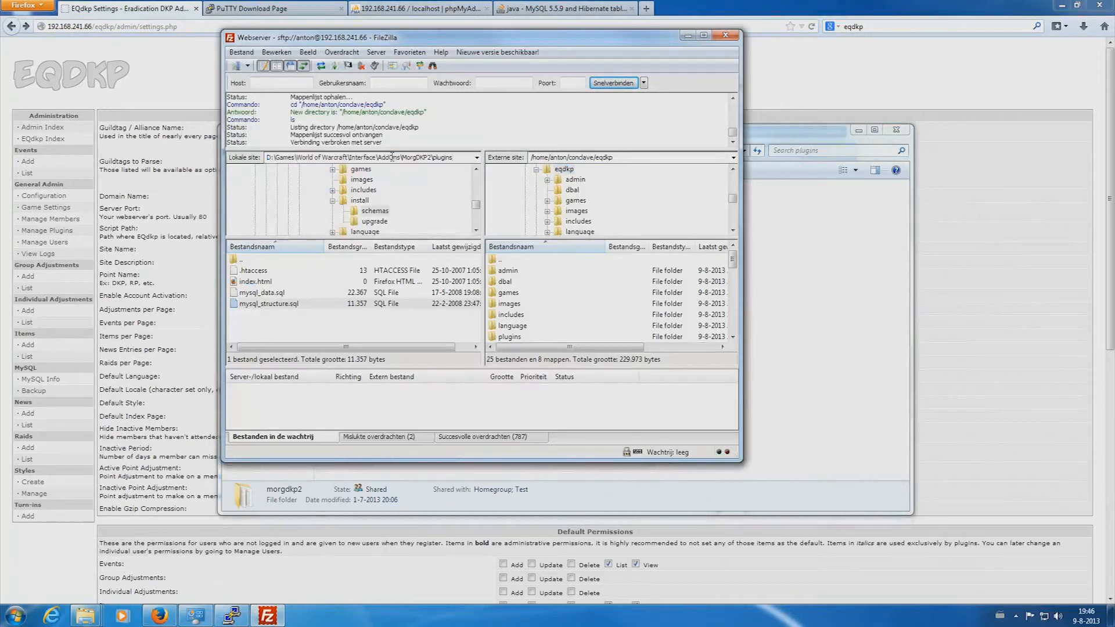
key(Return)
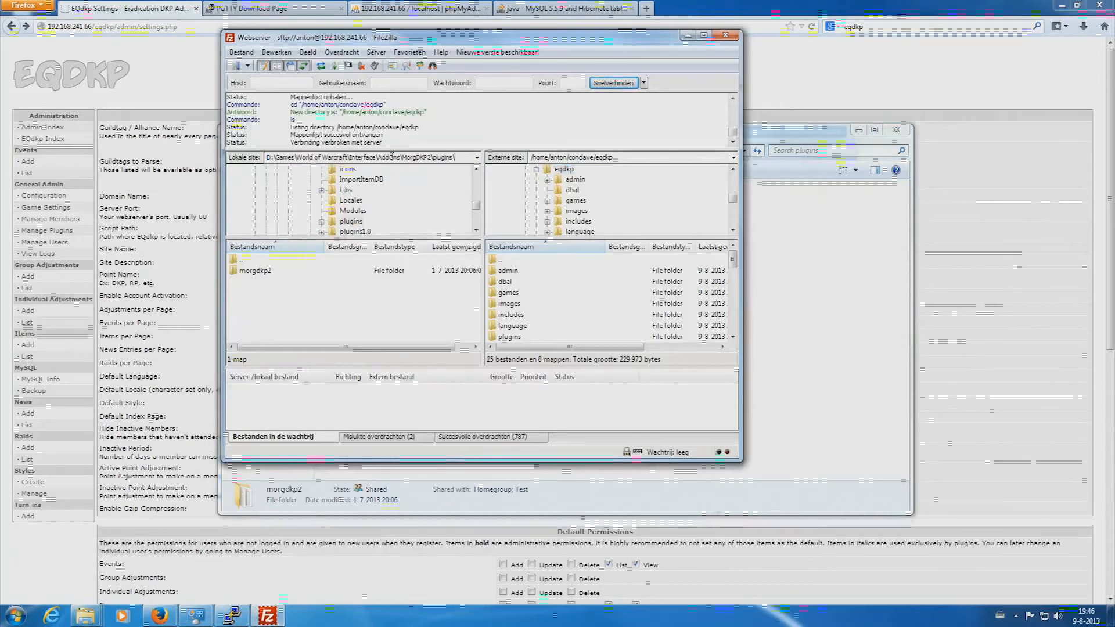
click(578, 222)
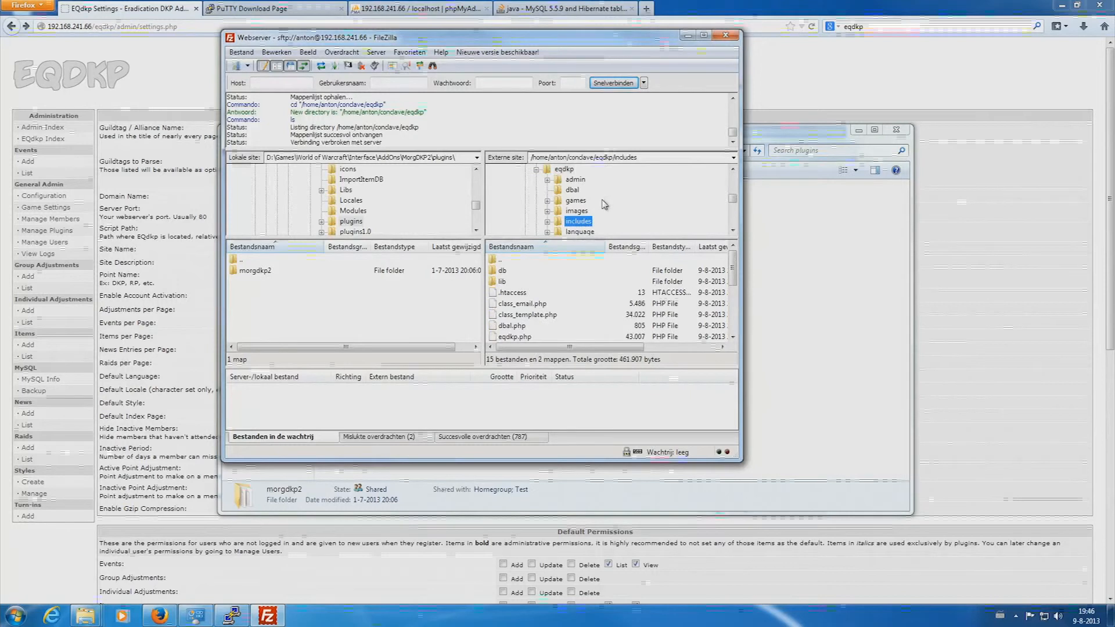
scroll(608, 199, down, 1)
click(578, 211)
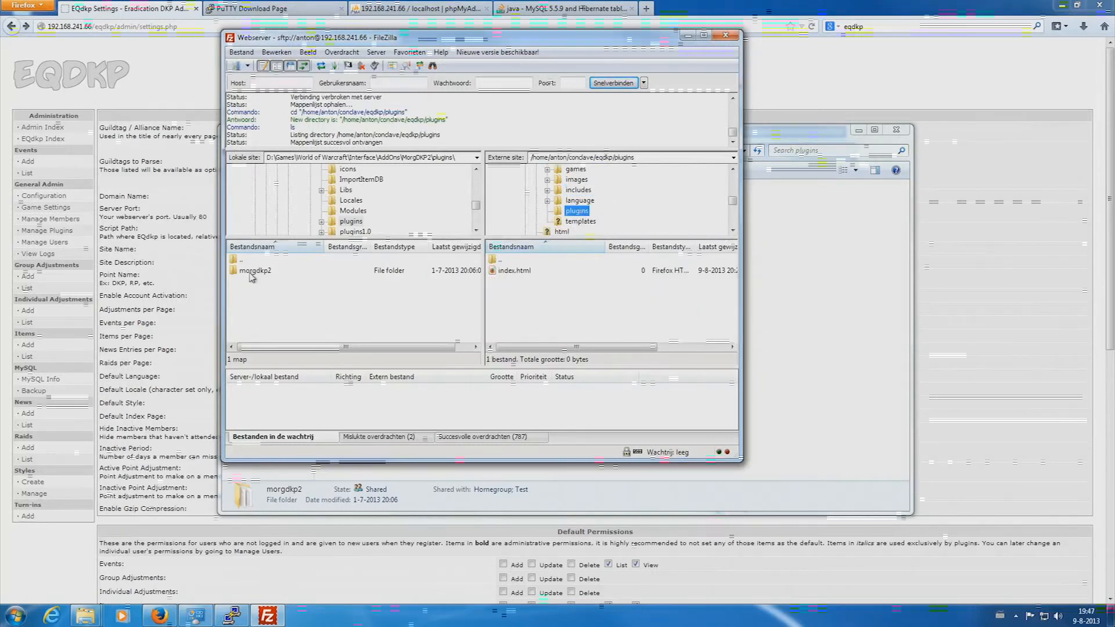
- Upload morgdkp2 into the server's plugins folder, then minimize FileZilla and Explorer
right_click(251, 275)
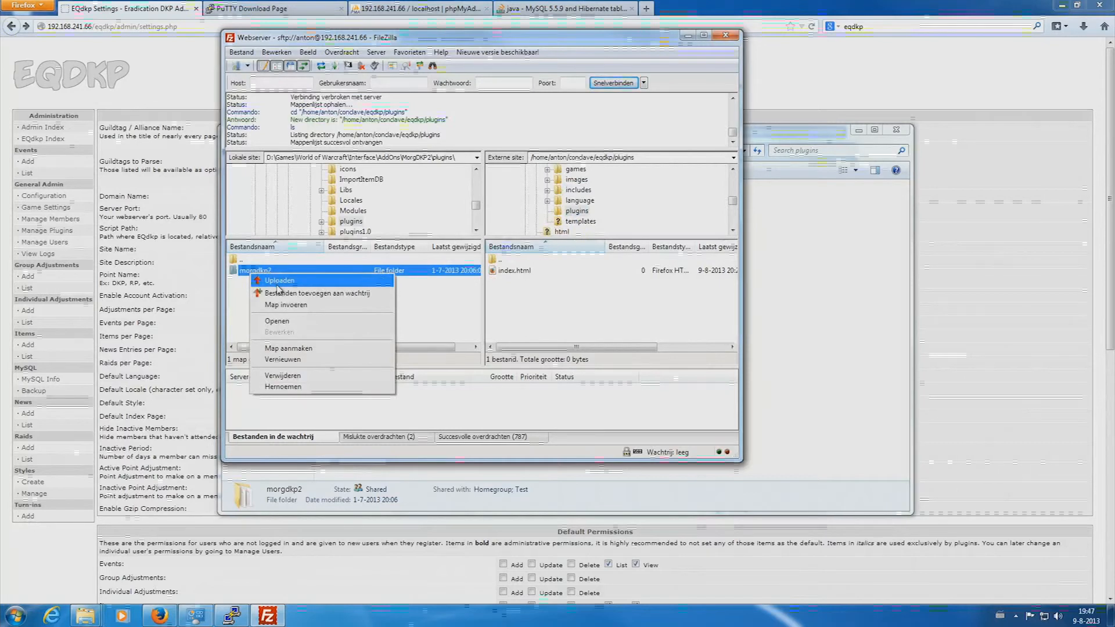
click(278, 284)
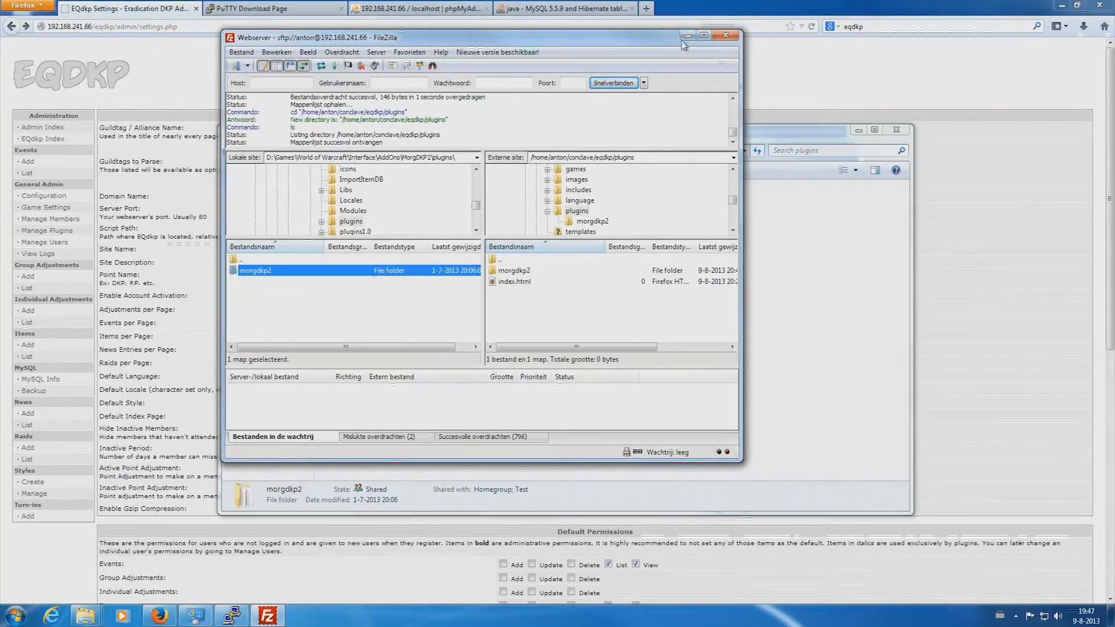
click(687, 36)
click(858, 130)
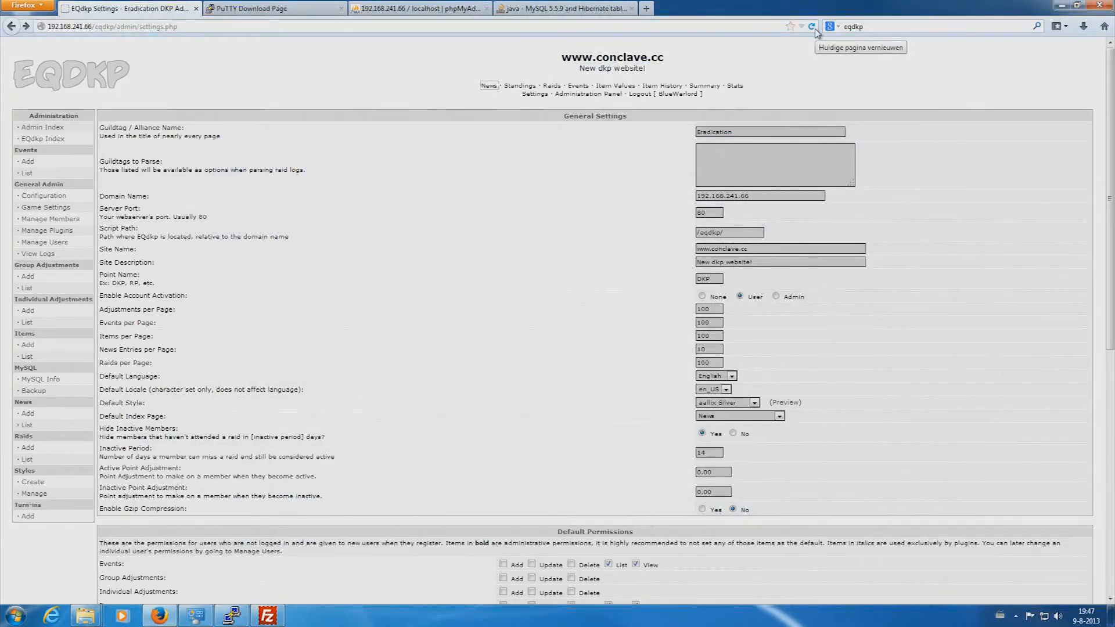
- Install the MorgDKP2 plugin from the Manage Plugins page
click(816, 30)
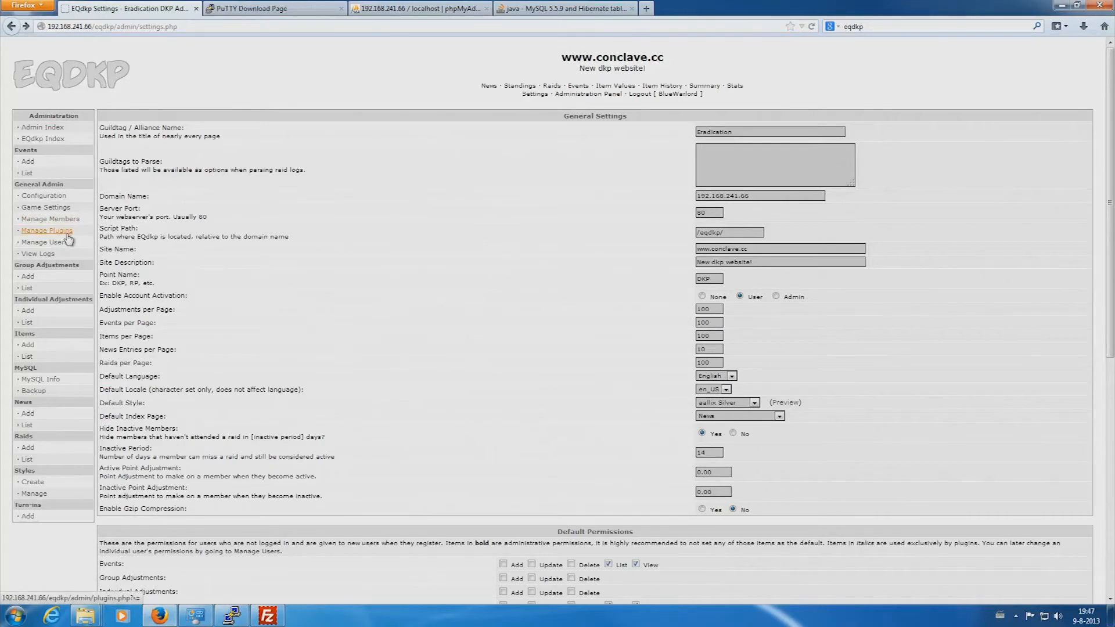
click(46, 230)
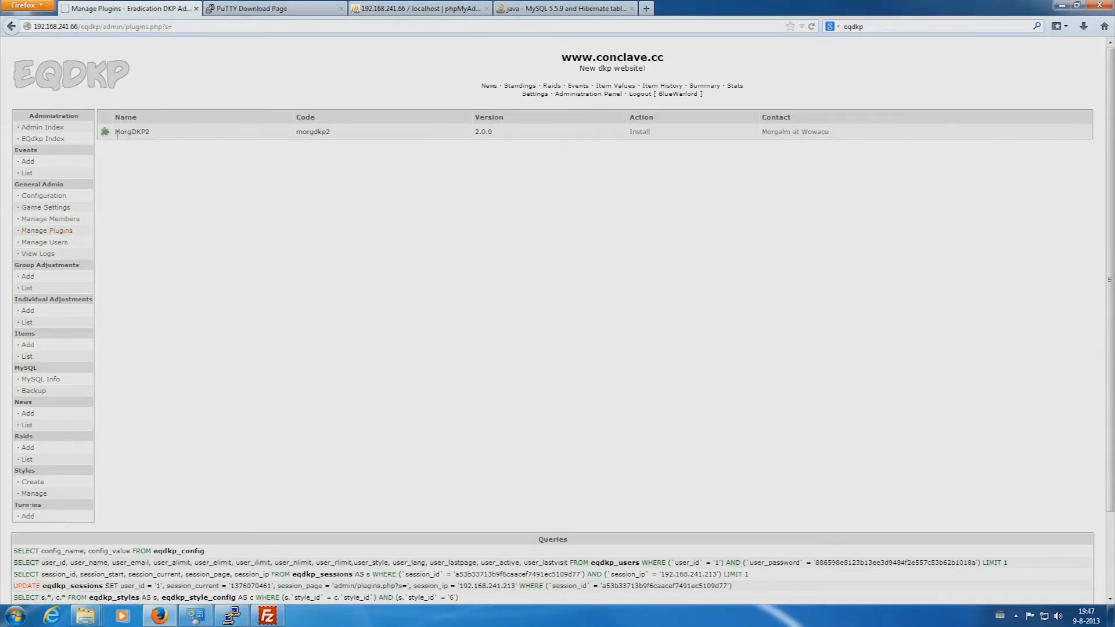
click(639, 132)
click(640, 133)
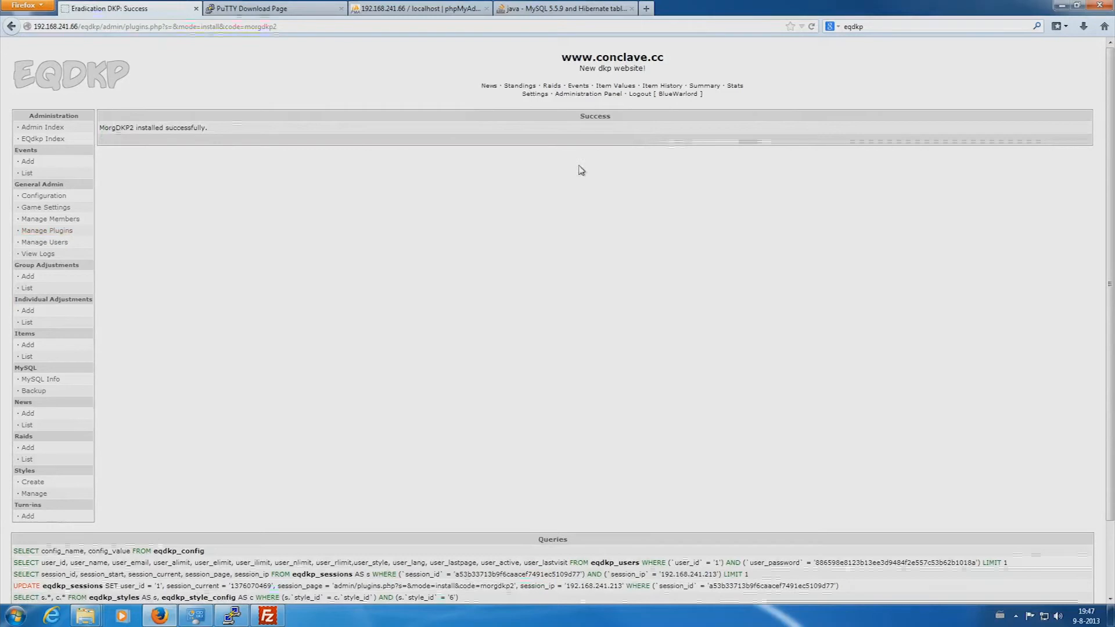
drag(120, 130, 254, 133)
click(255, 133)
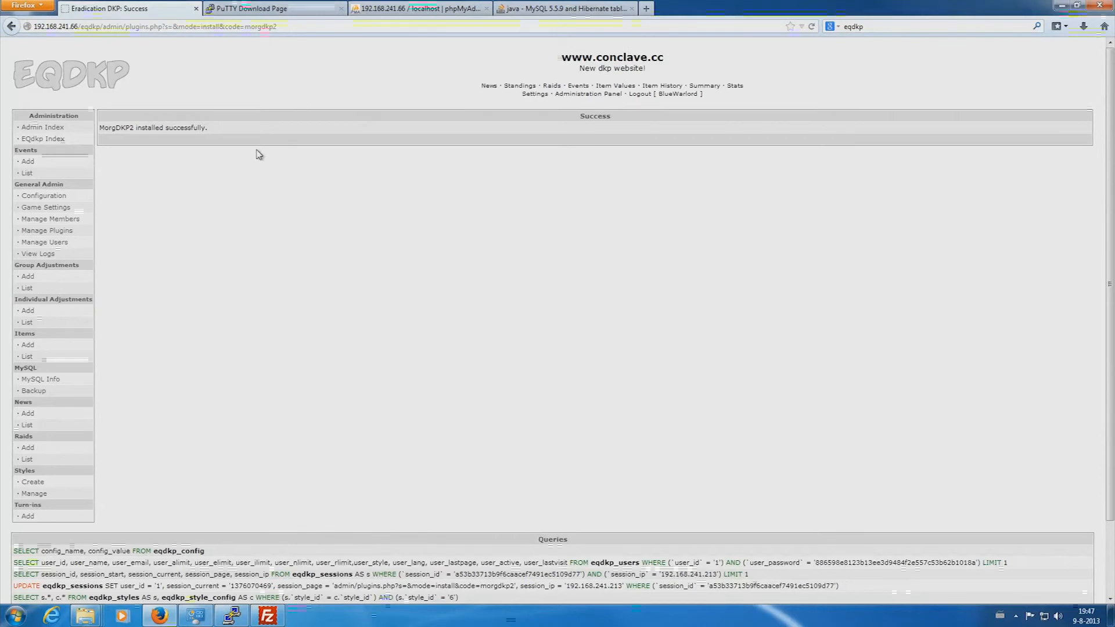
- Reload the admin page to show the new MorgDKP2 sidebar section
click(812, 28)
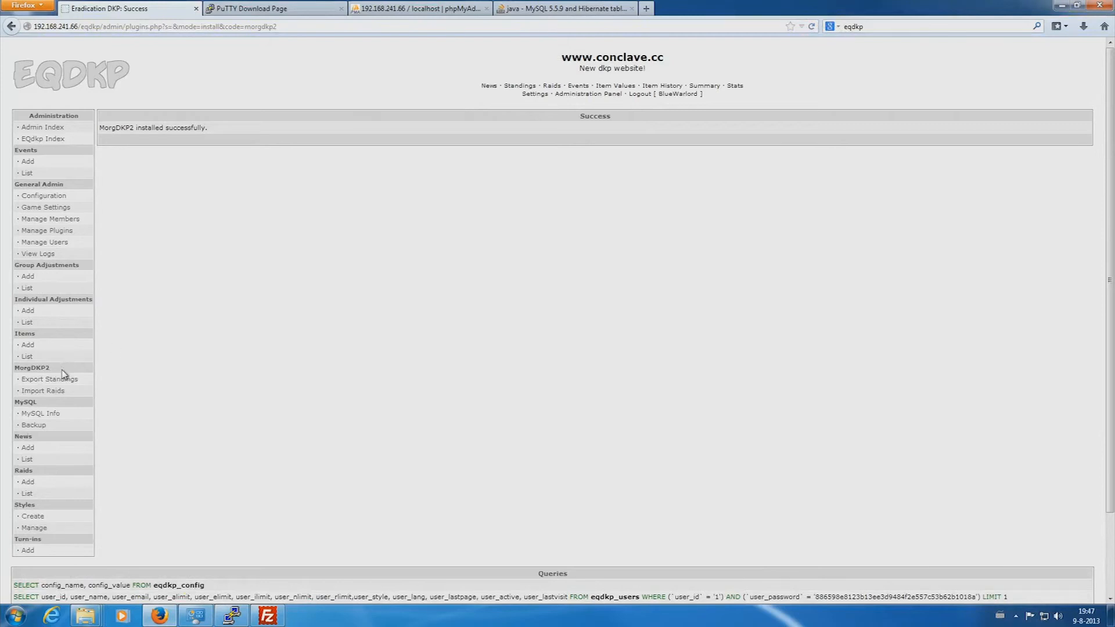
drag(26, 370, 5, 375)
click(58, 372)
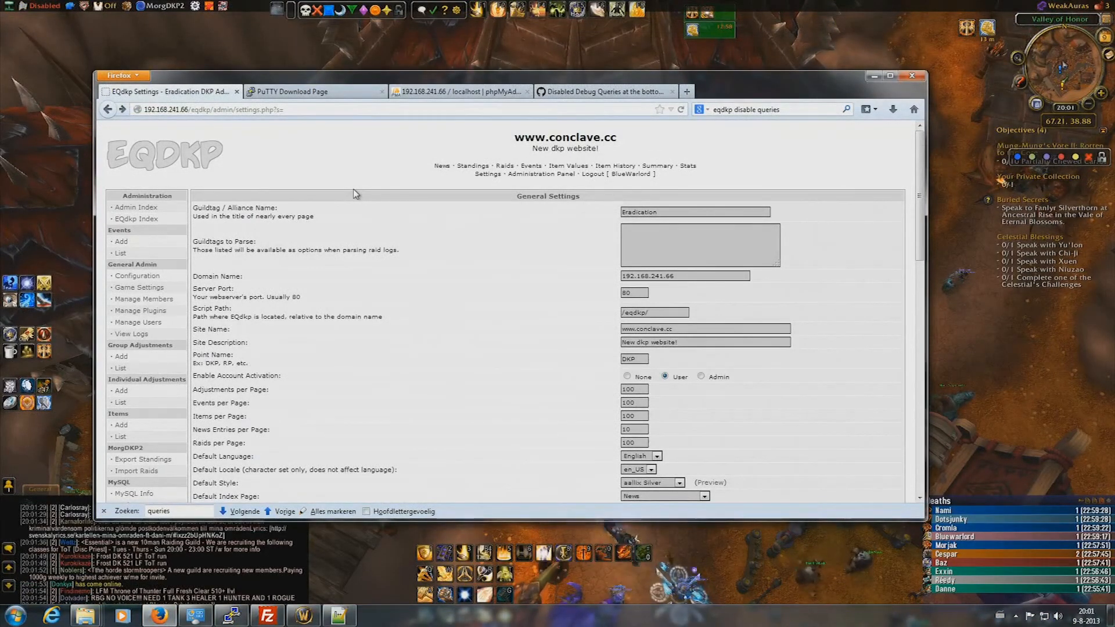
- Scroll to the bottom of General Settings to see the Queries debug list
scroll(360, 193, down, 5)
scroll(366, 198, down, 6)
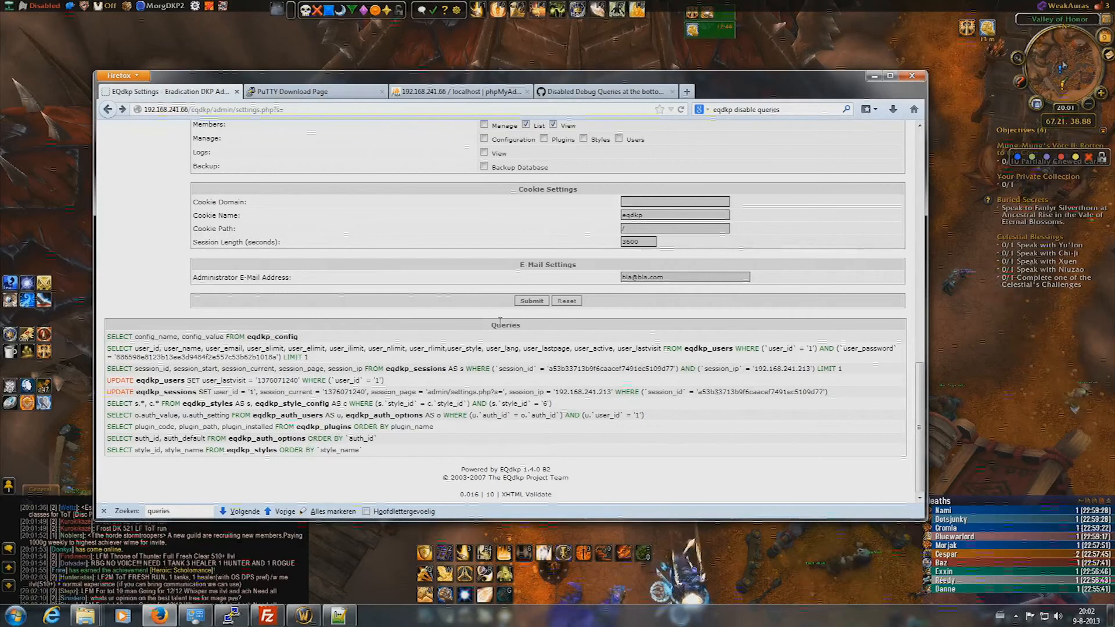
- In FileZilla, strip 'plugins' from the remote path to list the eqdkp root folder
click(268, 617)
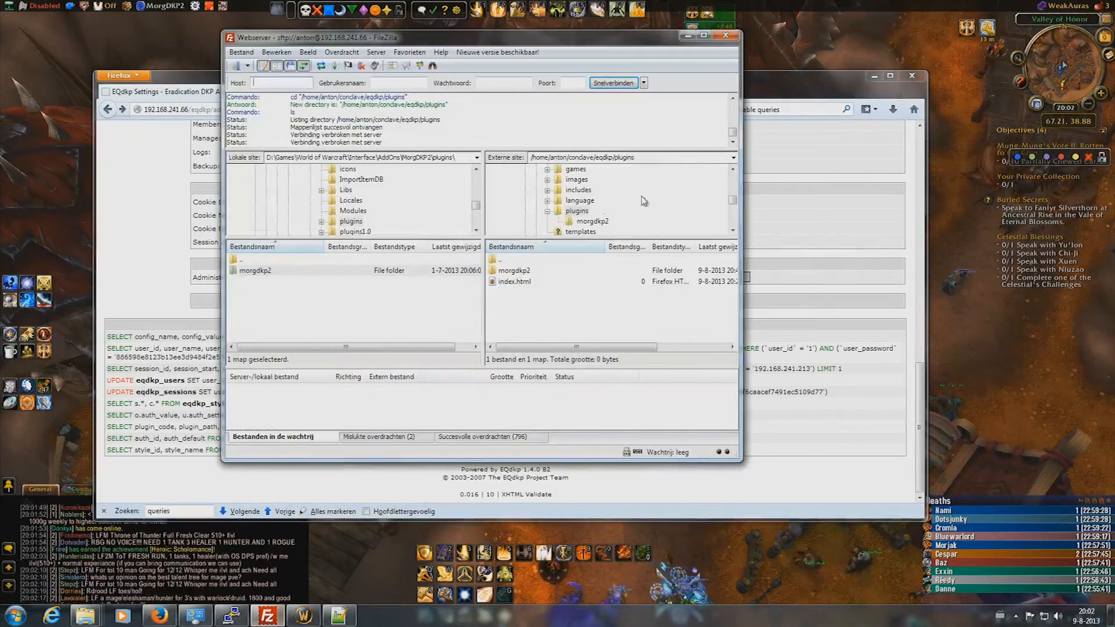
click(616, 158)
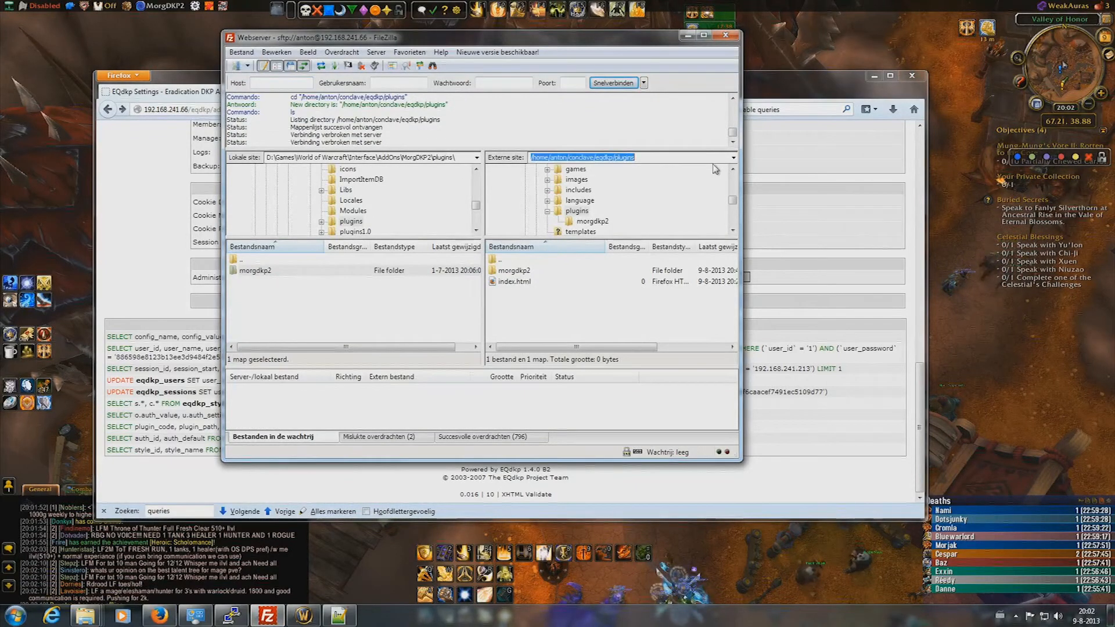
click(615, 158)
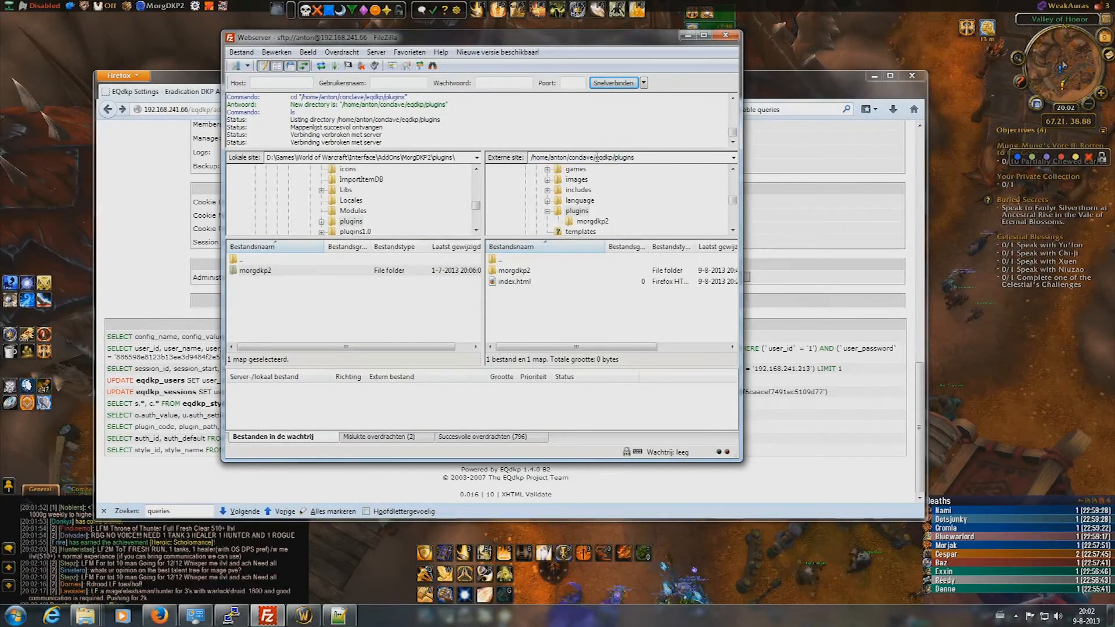
drag(615, 158, 655, 158)
key(BackSpace)
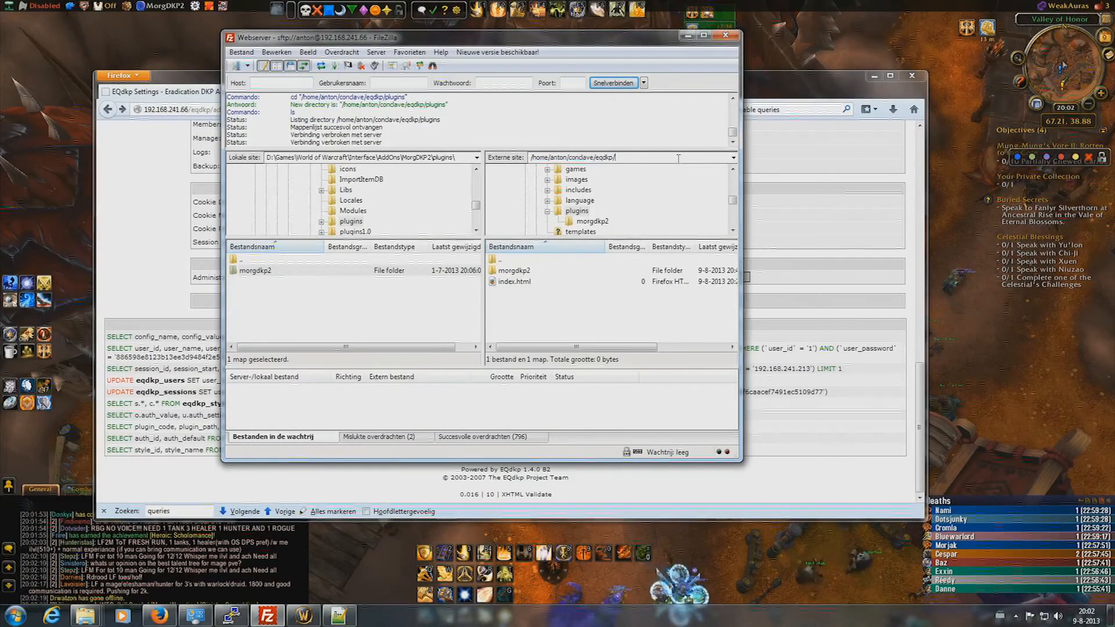
key(Return)
- Open the server's common.php for editing with Bekijken/bewerken
click(512, 315)
key(c)
key(c)
right_click(525, 338)
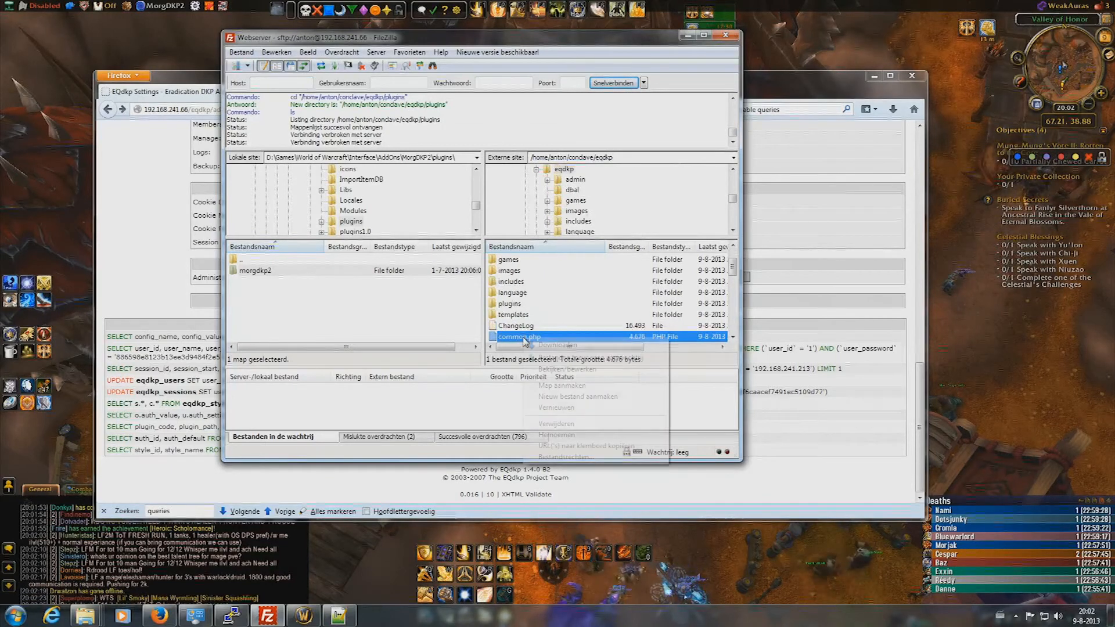
click(561, 370)
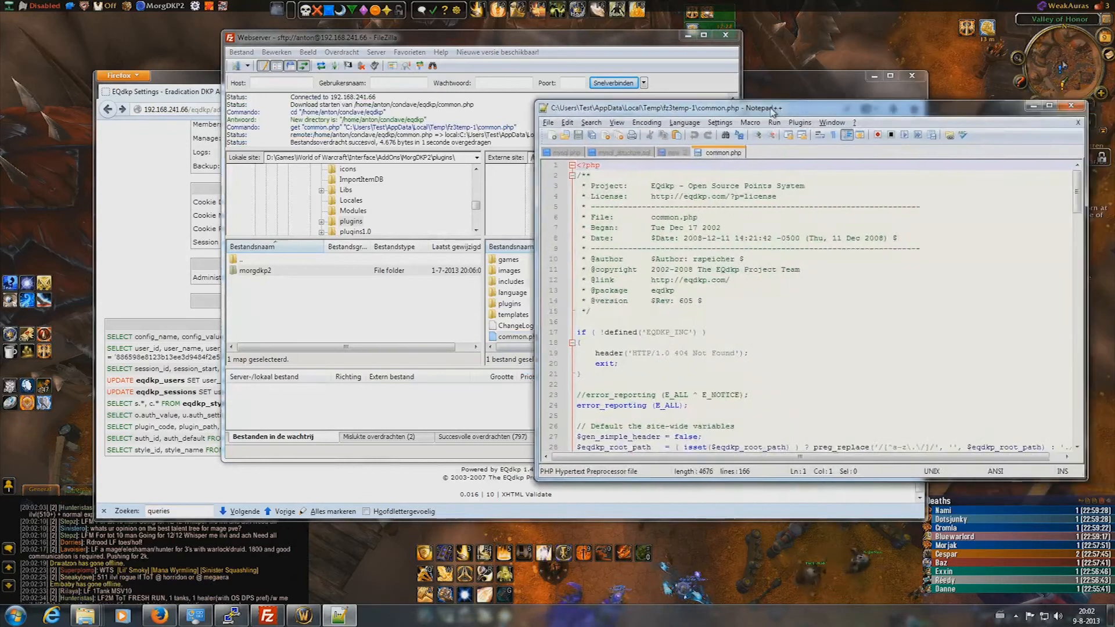
- Change define('DEBUG', 2) to 0 on line 46 of common.php and close Notepad++
drag(502, 114, 501, 113)
scroll(433, 371, down, 2)
scroll(434, 372, down, 1)
scroll(435, 372, down, 4)
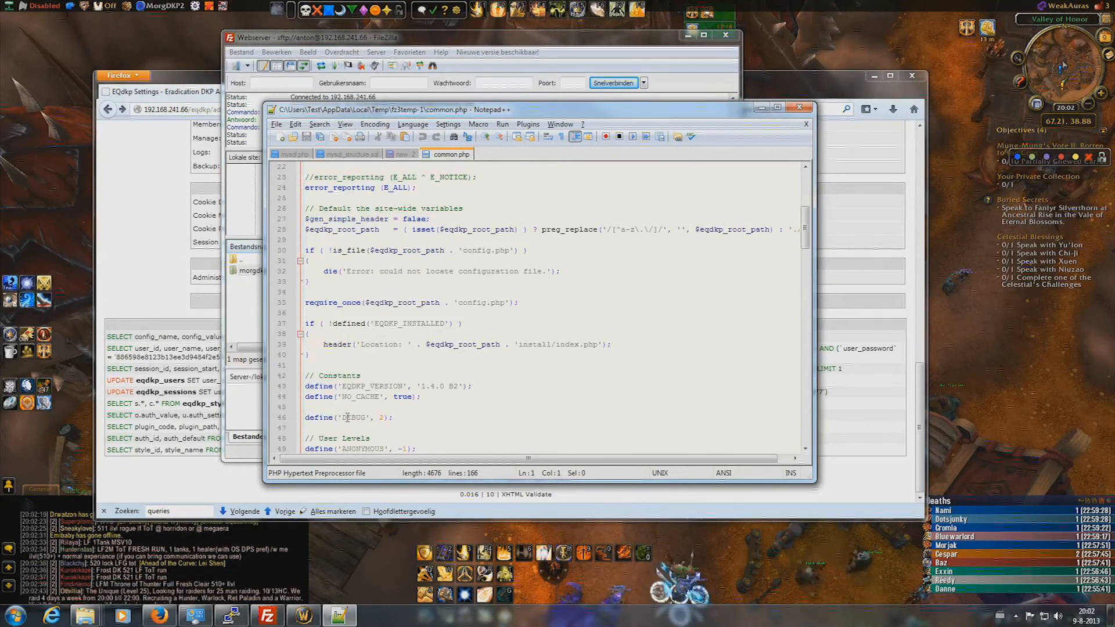
click(384, 418)
key(BackSpace)
text(0)
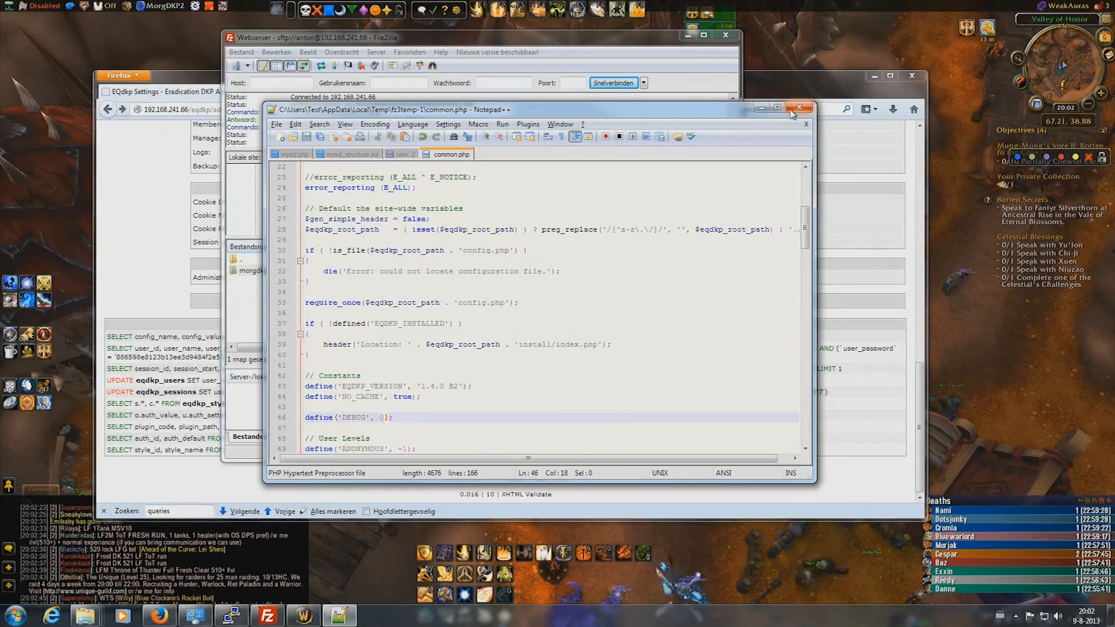
drag(701, 111, 1114, 128)
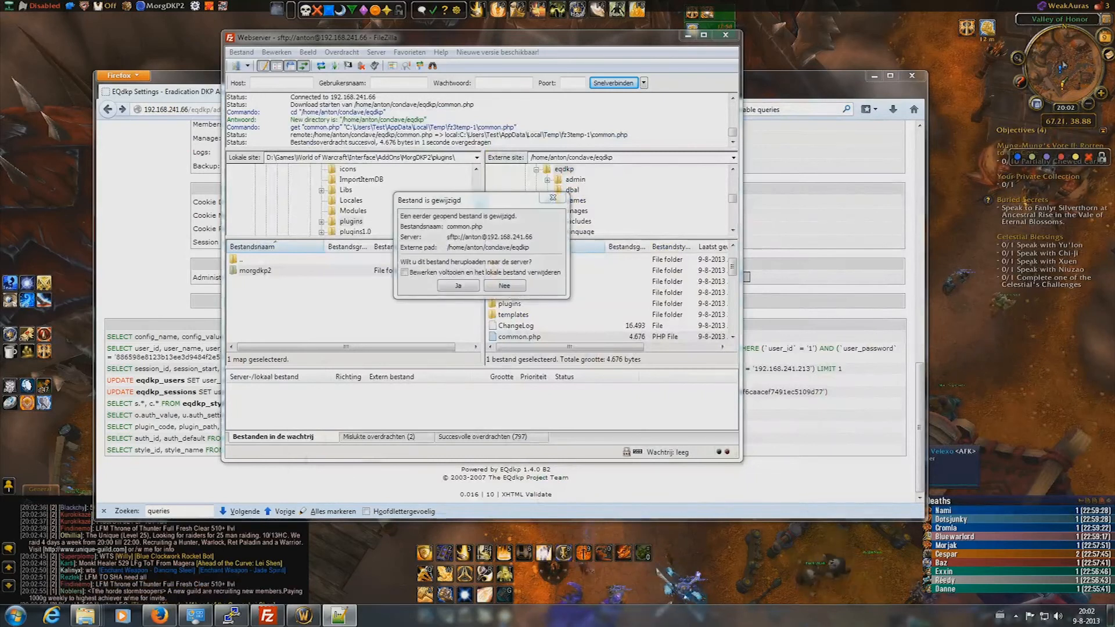
- Upload the edited common.php with Ja and reload the EQdkp settings page
click(458, 285)
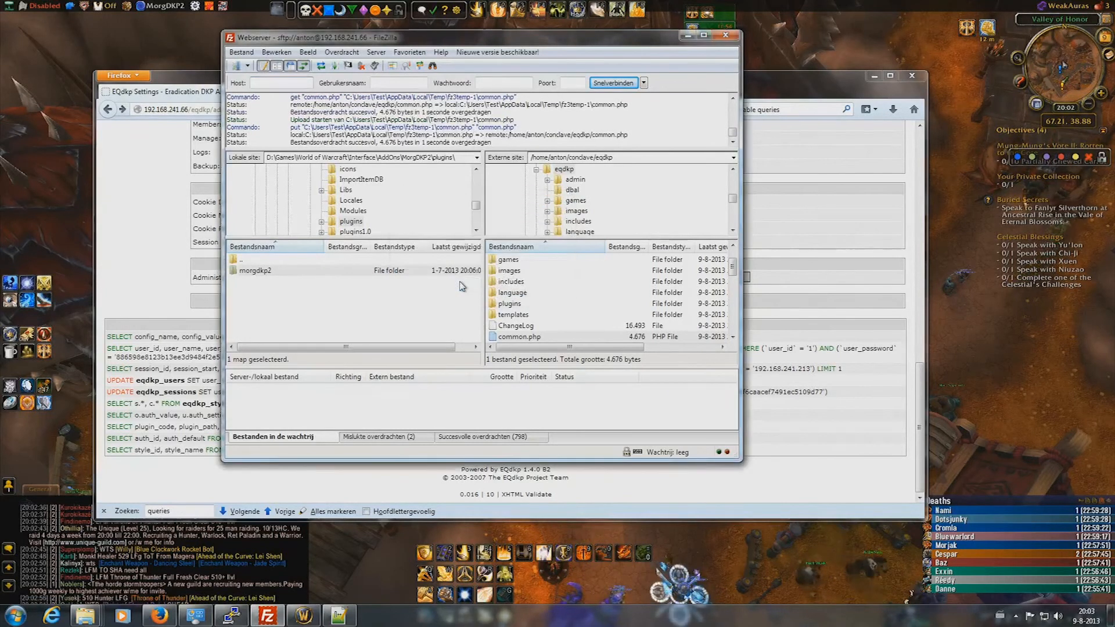
click(792, 74)
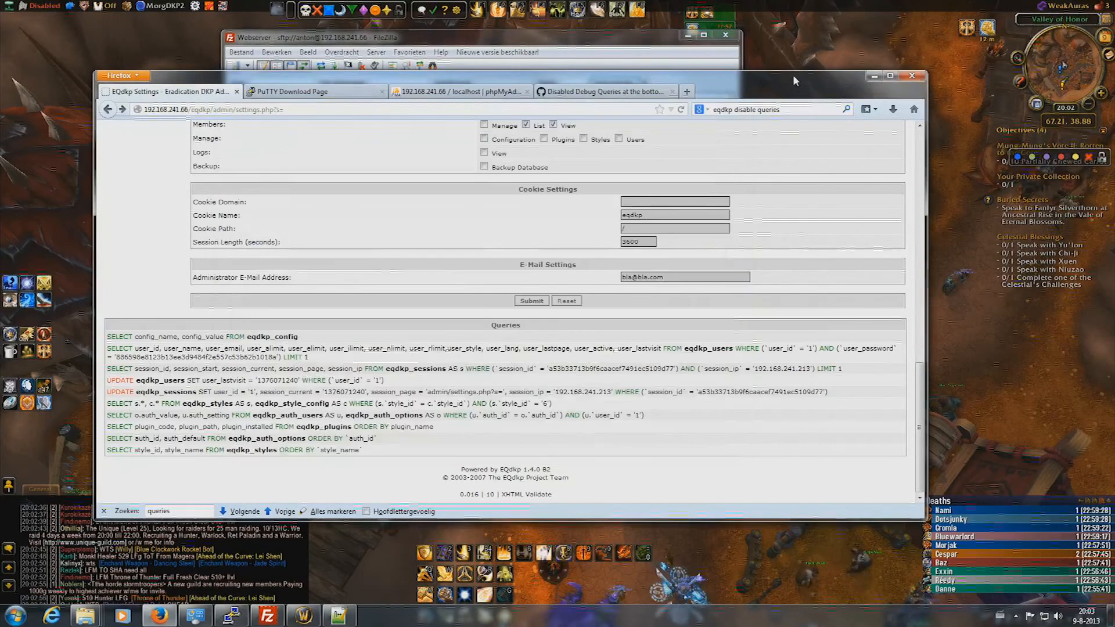
click(681, 110)
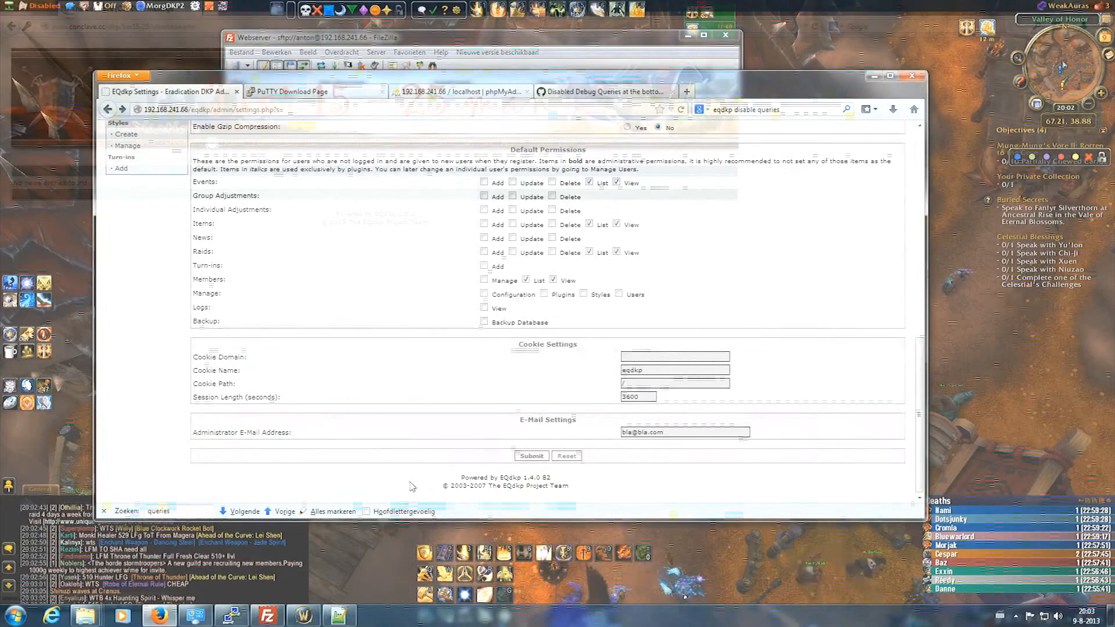
drag(416, 484, 613, 509)
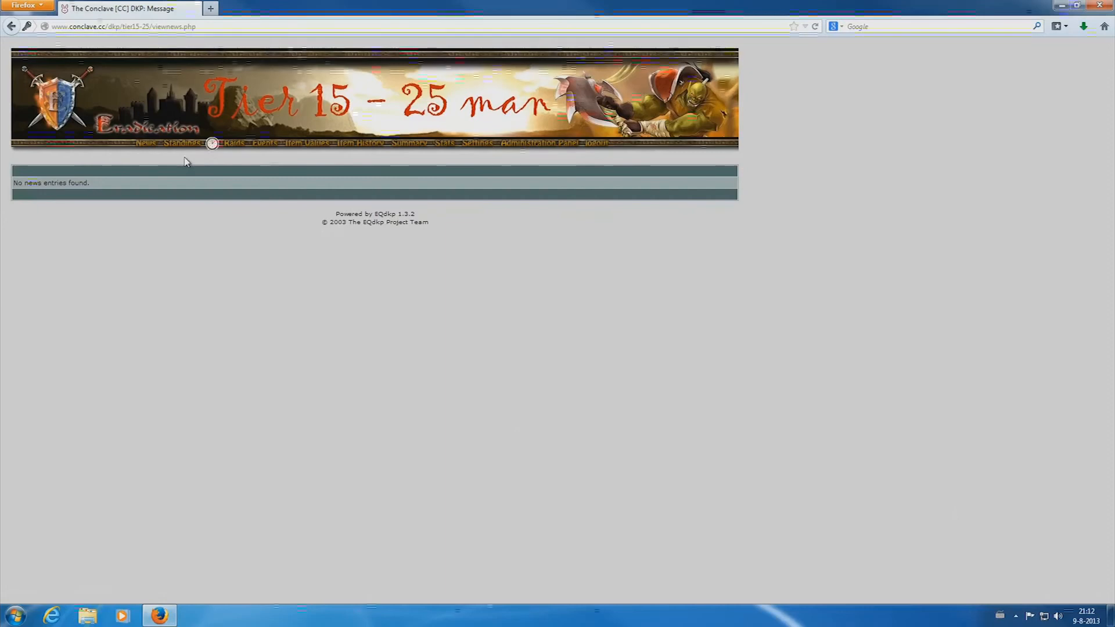
- Open Standings, then a member's history page showing 9920.00 earned and a 1018.00 balance
click(190, 149)
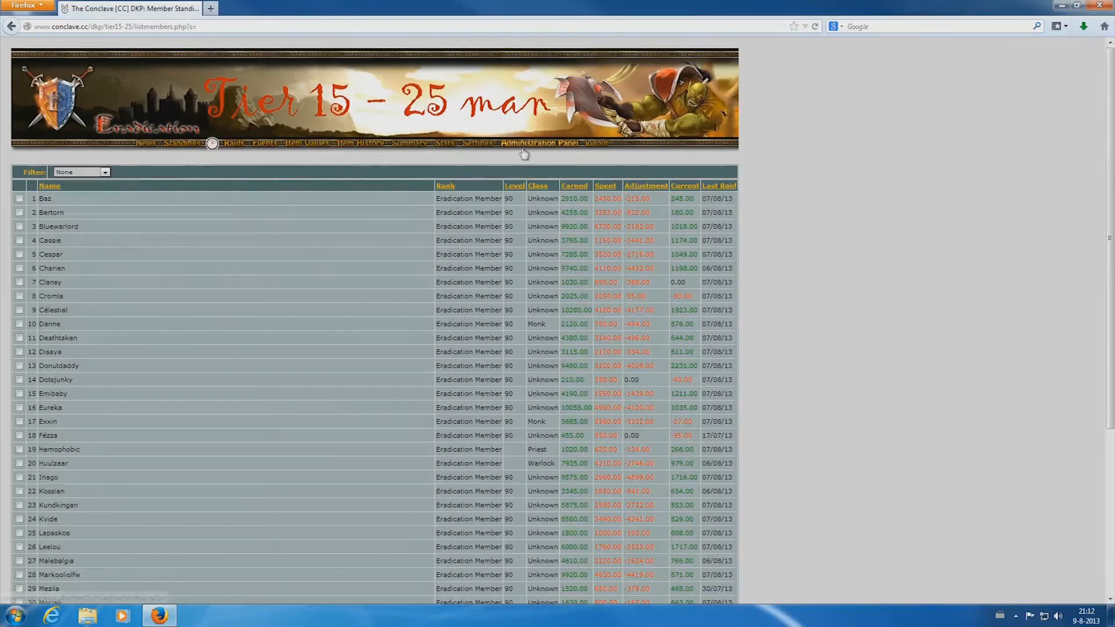
click(60, 227)
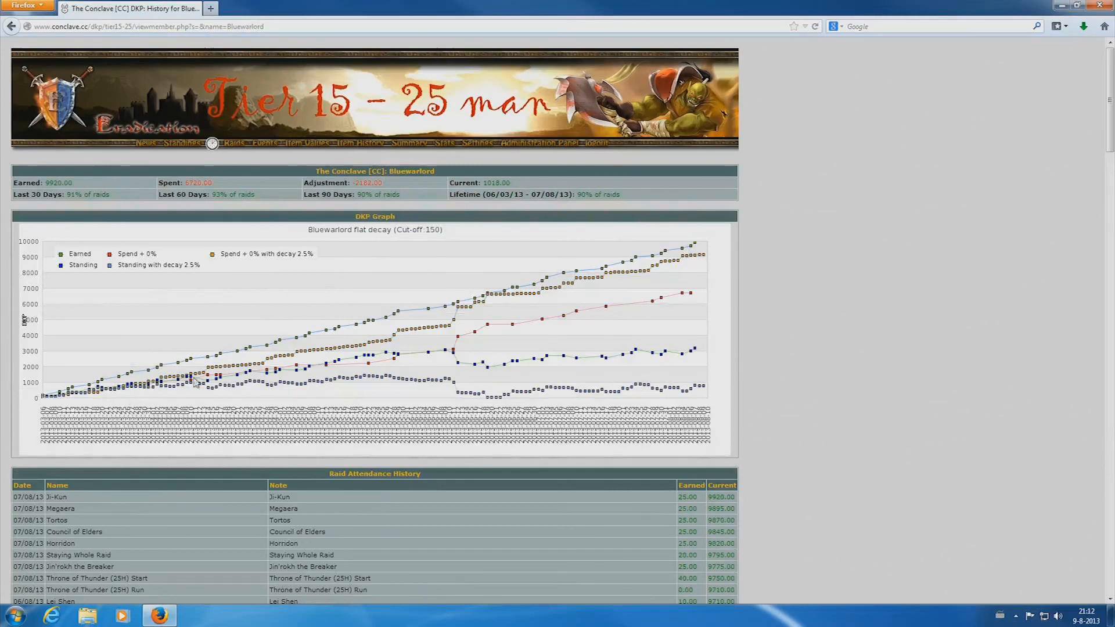
scroll(445, 339, down, 1)
scroll(389, 317, down, 18)
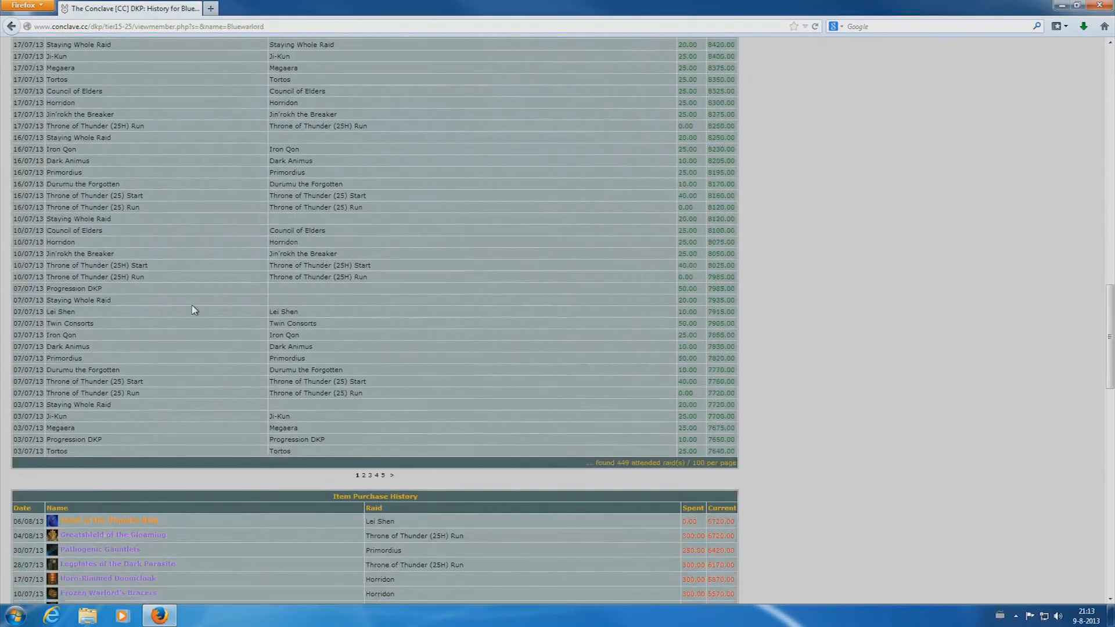
scroll(193, 314, down, 4)
mouse_move(120, 313)
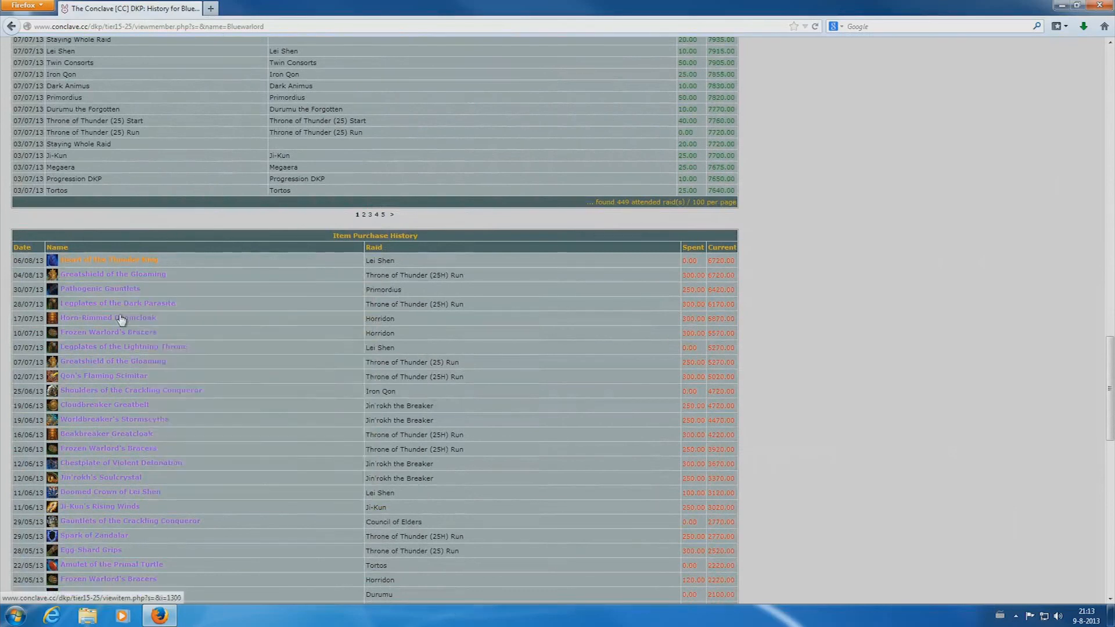
mouse_move(112, 436)
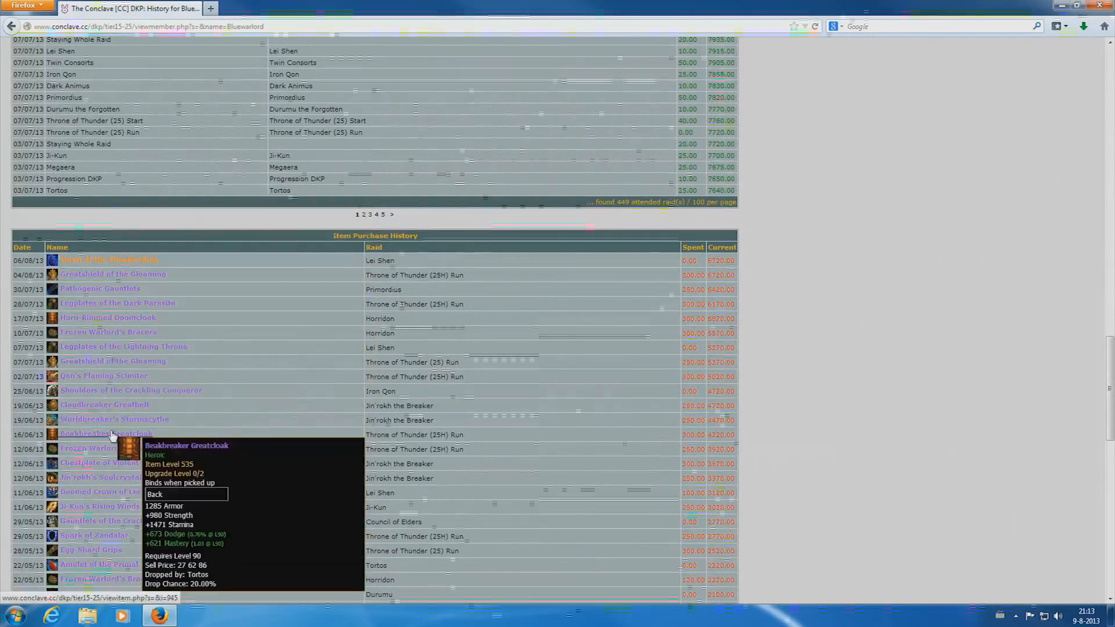
scroll(249, 376, up, 14)
scroll(250, 376, up, 12)
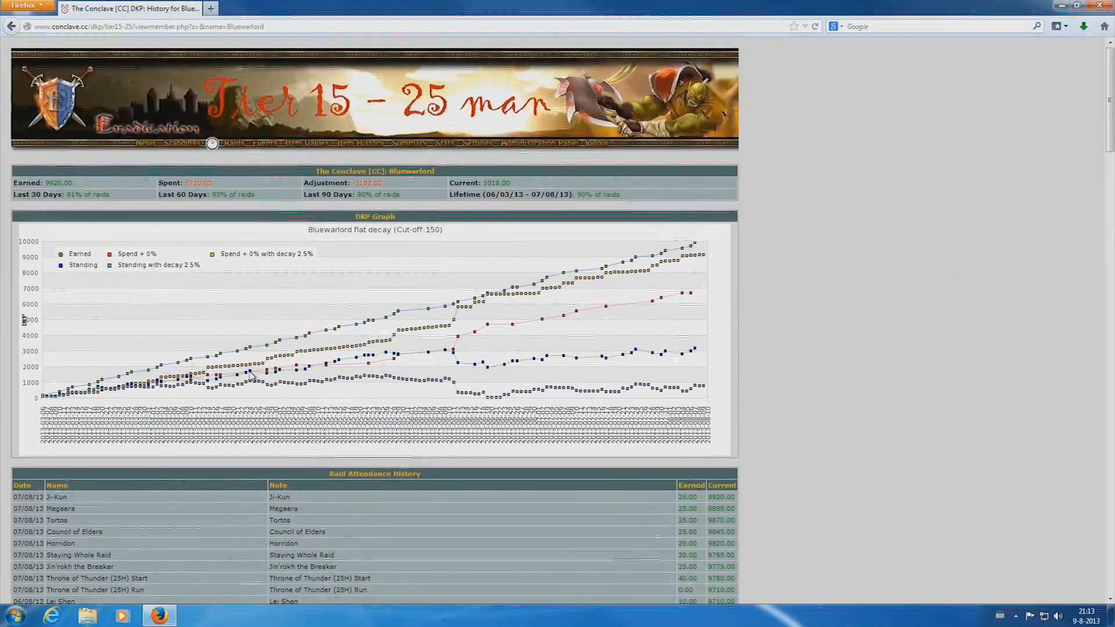